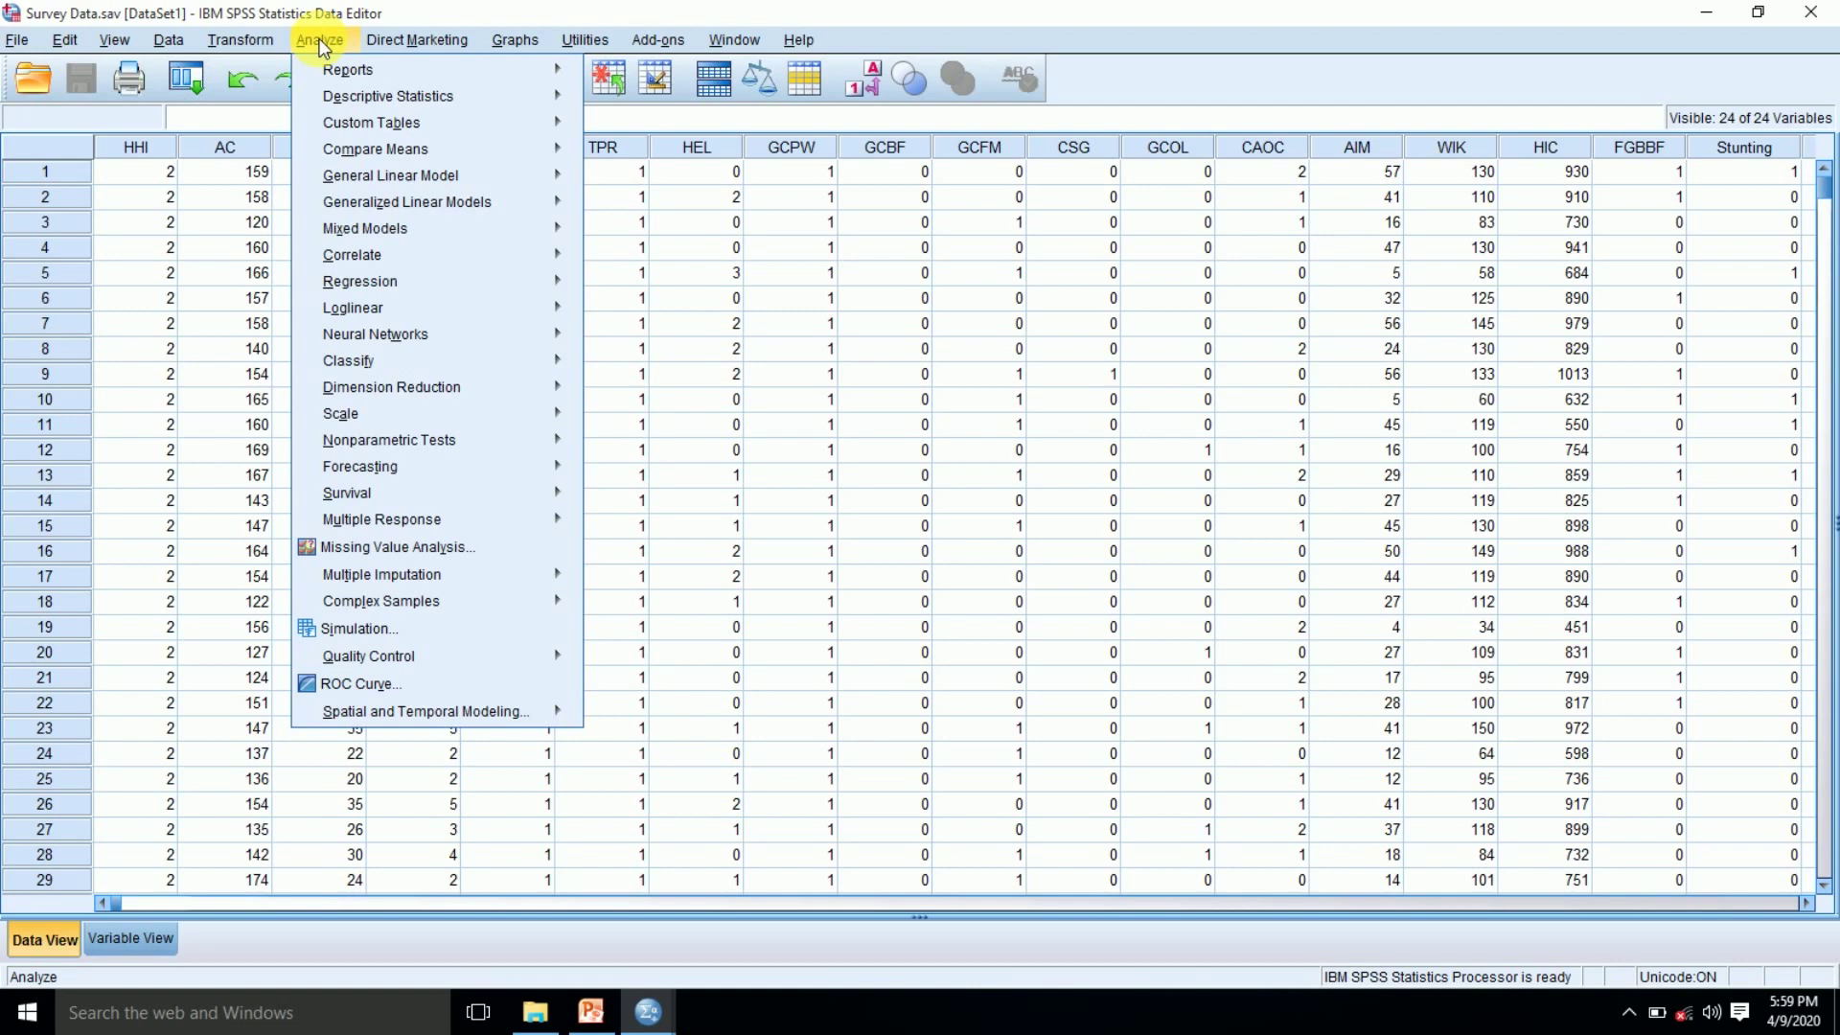
Start an Explore analysis with Weight in Kilograms as the dependent variable
{"action": "mouse_move", "coordinate": [467, 103]}
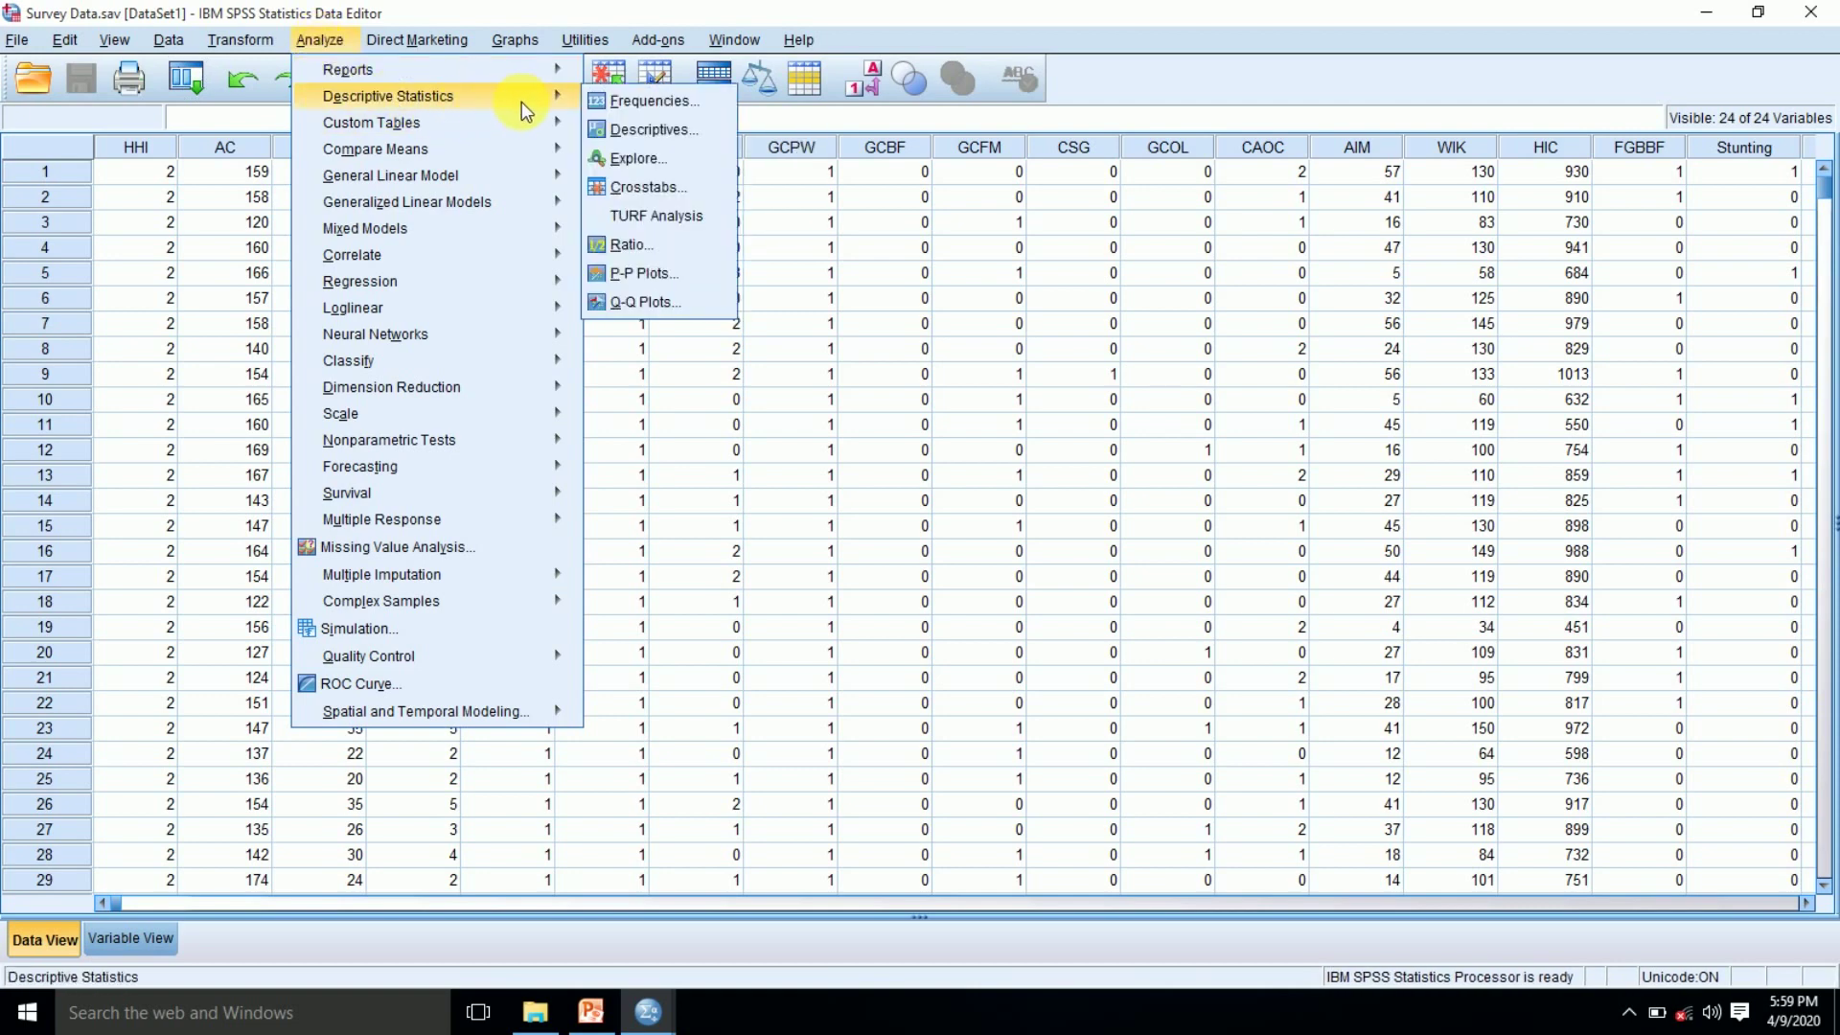
{"action": "left_click", "coordinate": [640, 161]}
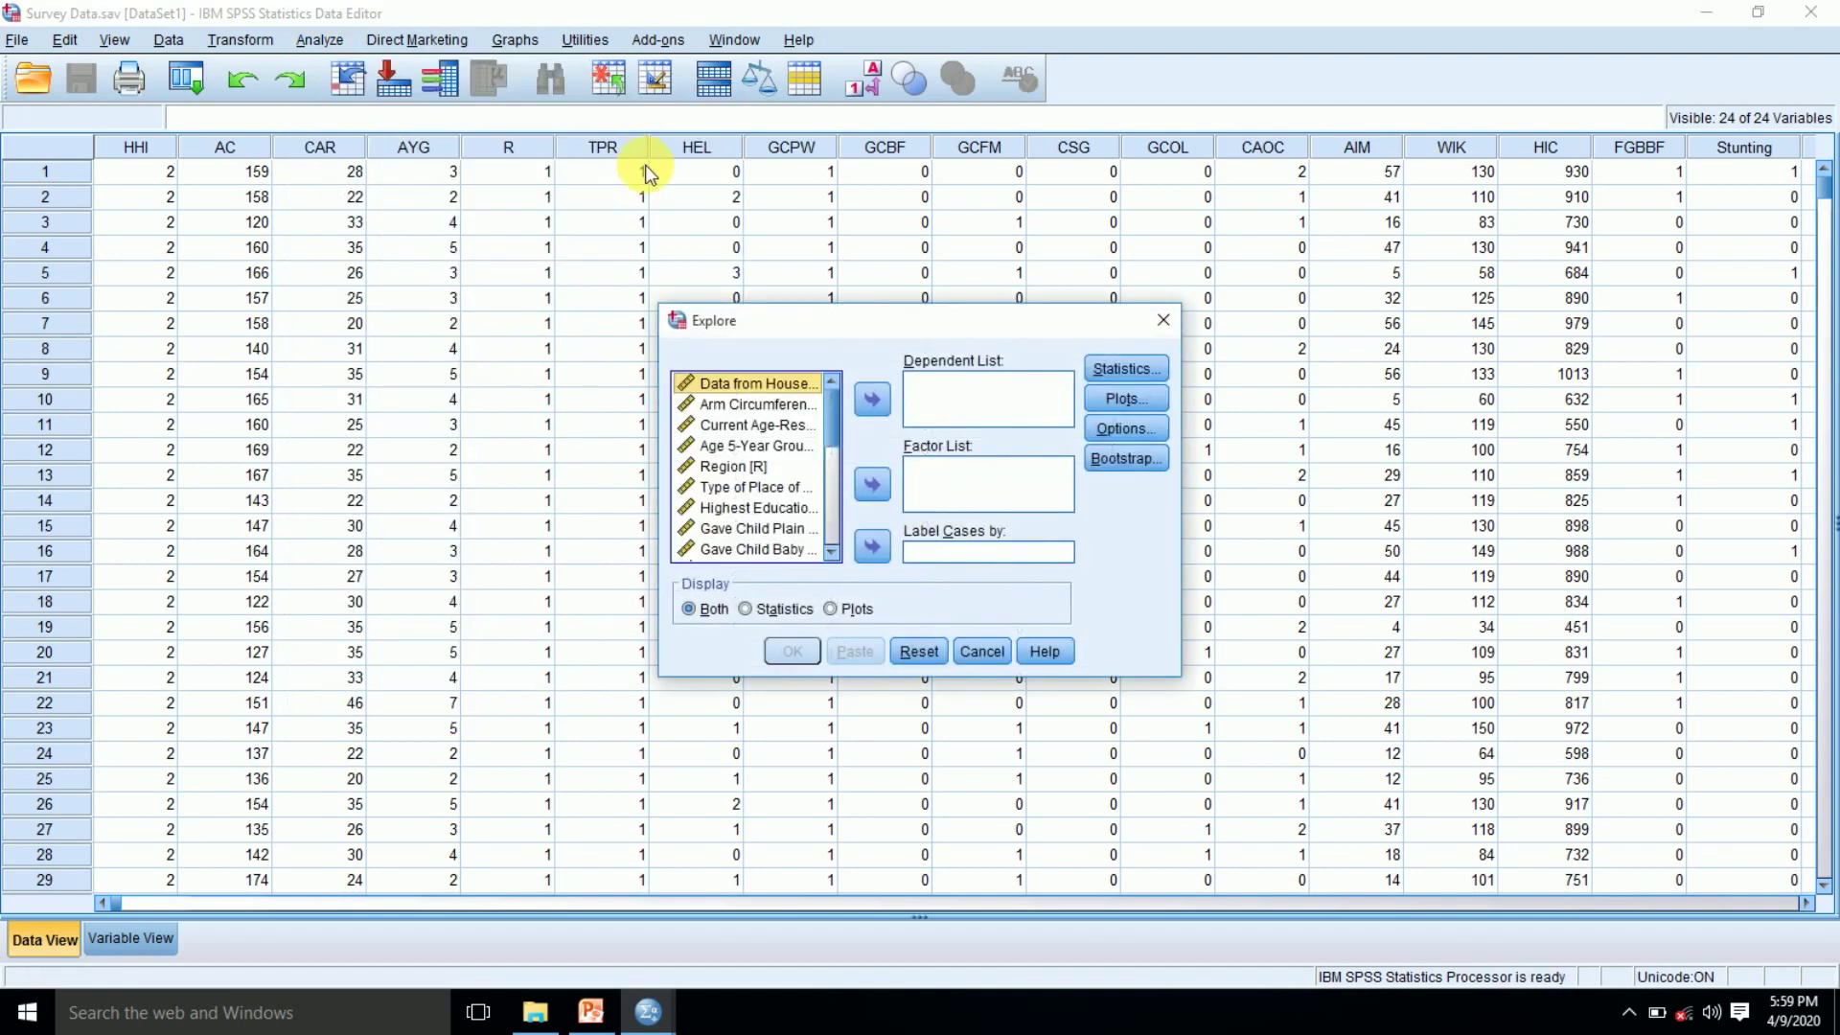
{"action": "left_click_drag", "start_coordinate": [836, 426], "coordinate": [838, 493]}
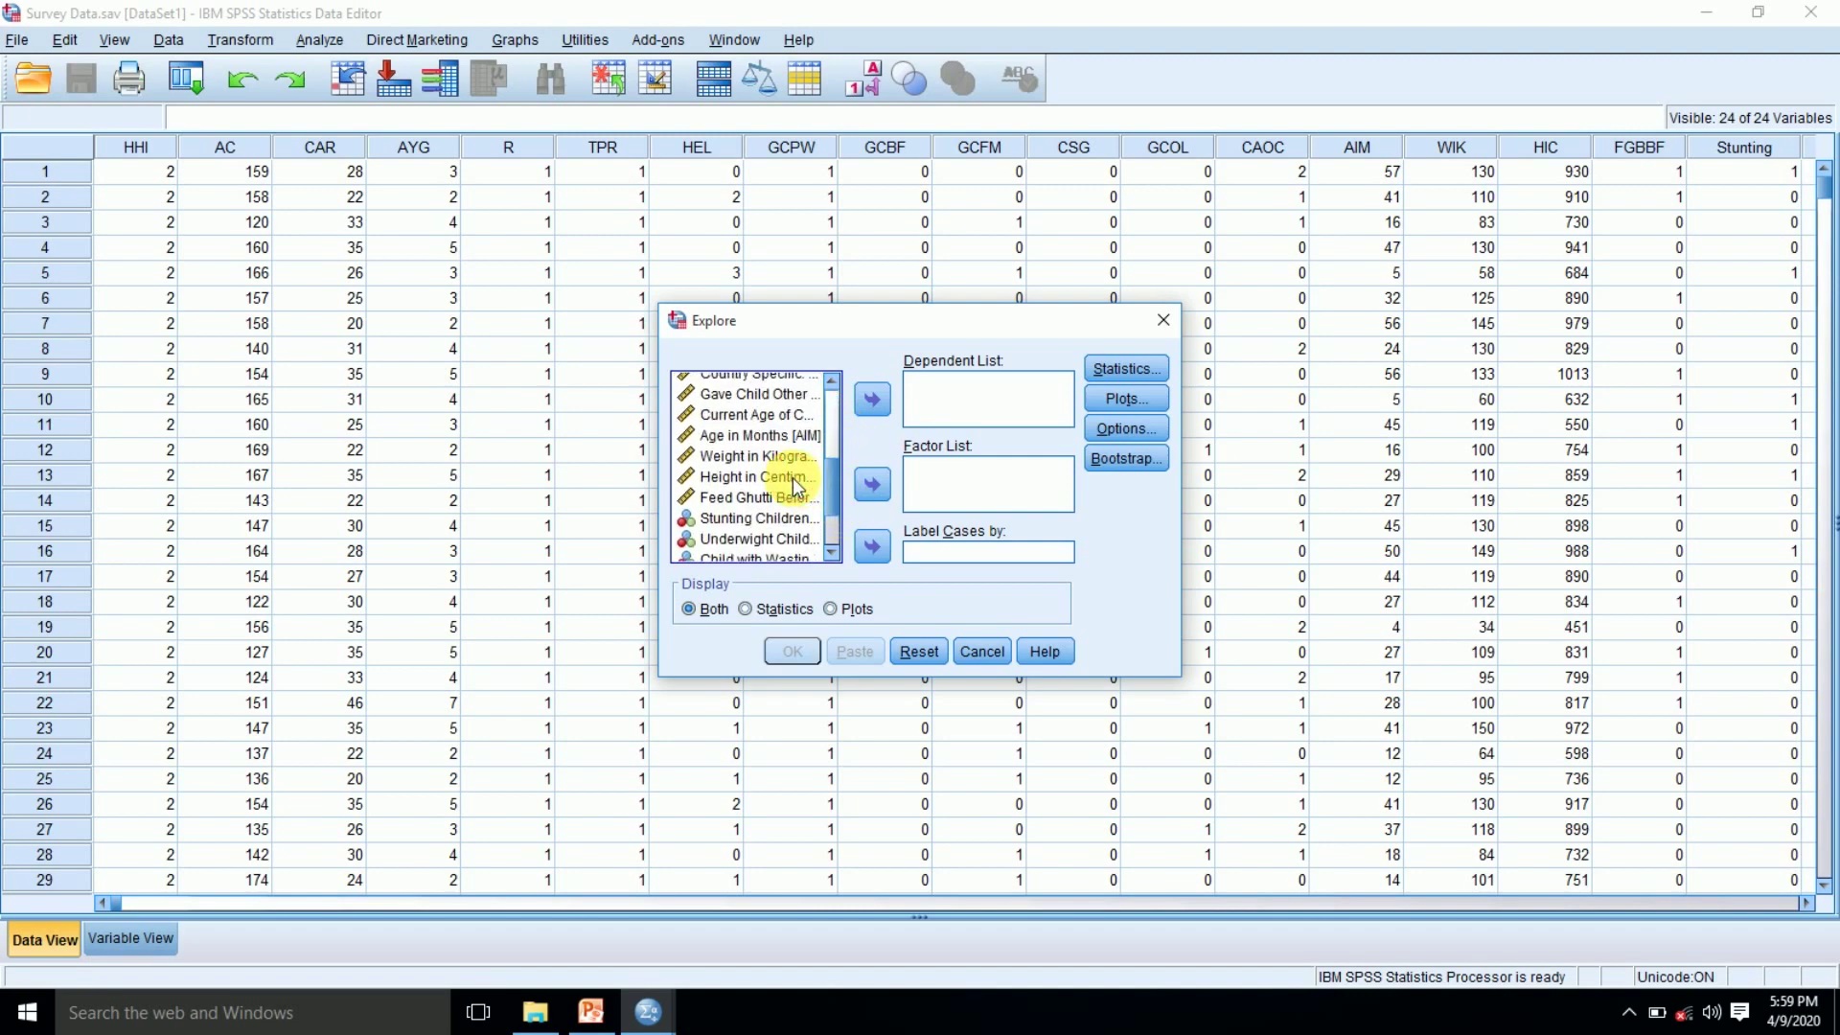
{"action": "left_click", "coordinate": [794, 480]}
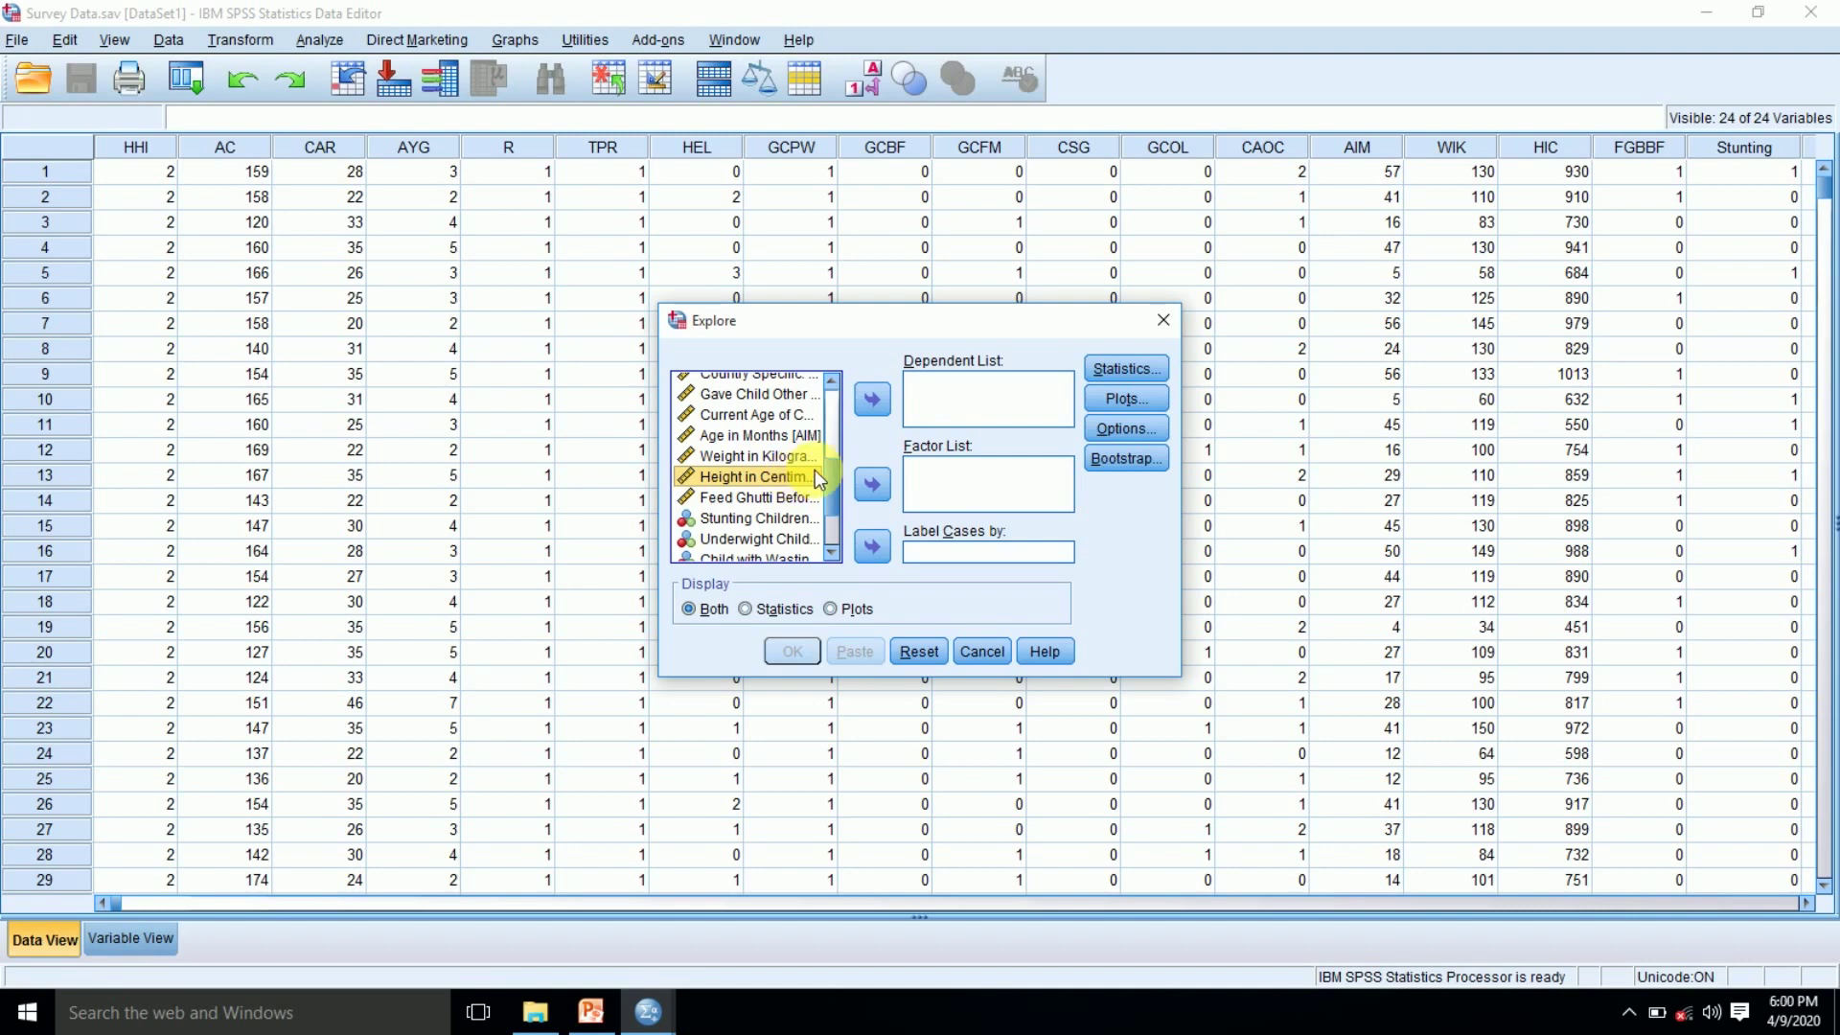
{"action": "left_click", "coordinate": [789, 456]}
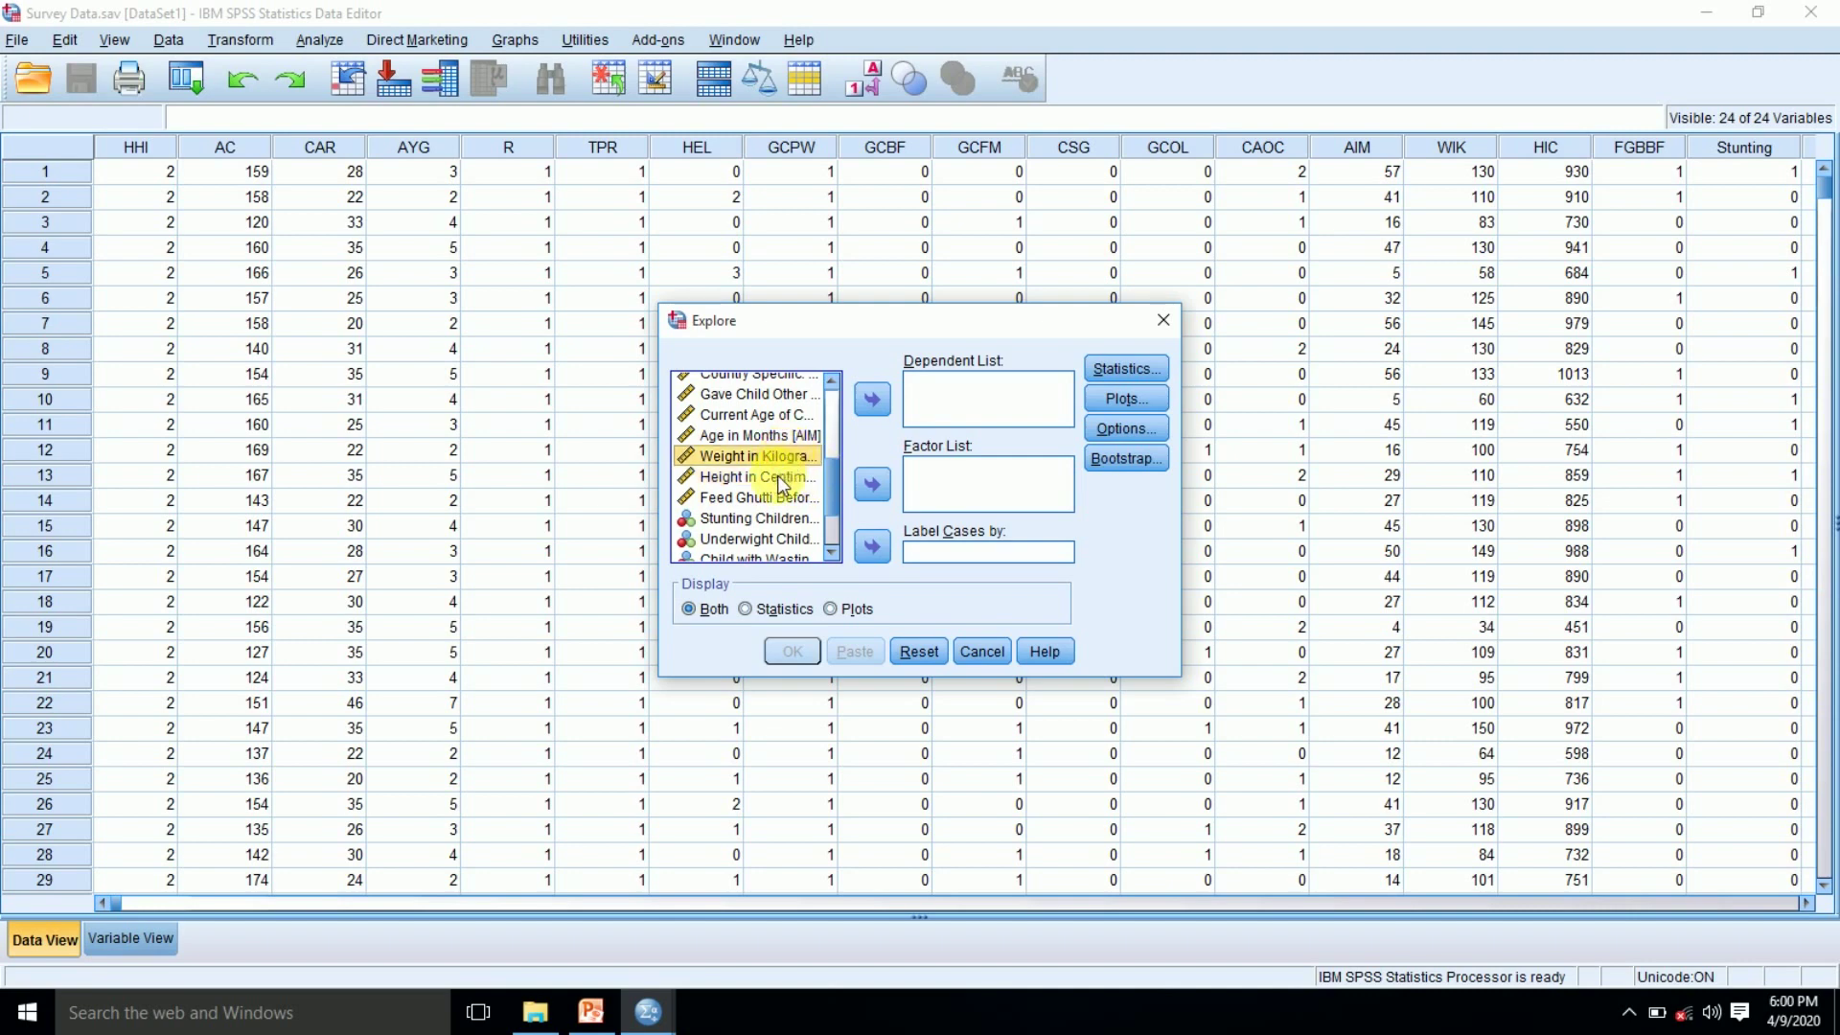
{"action": "left_click", "coordinate": [778, 475]}
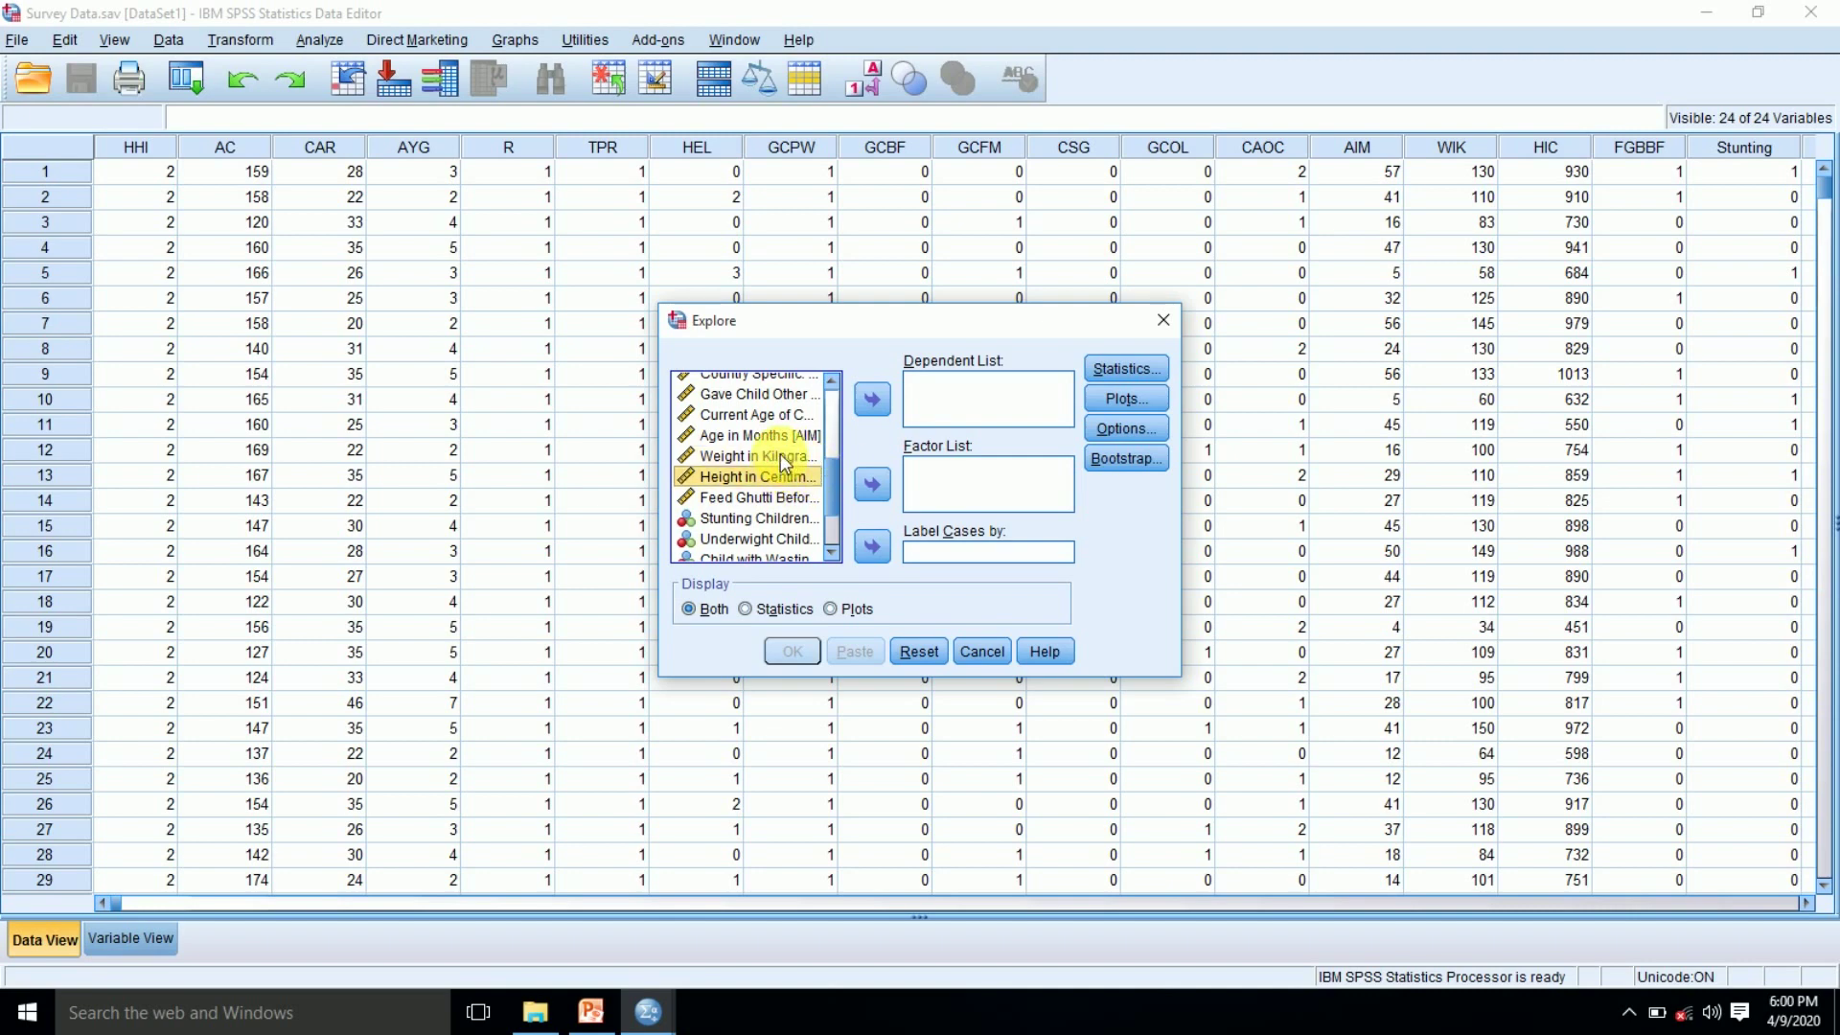
{"action": "left_click", "coordinate": [780, 452]}
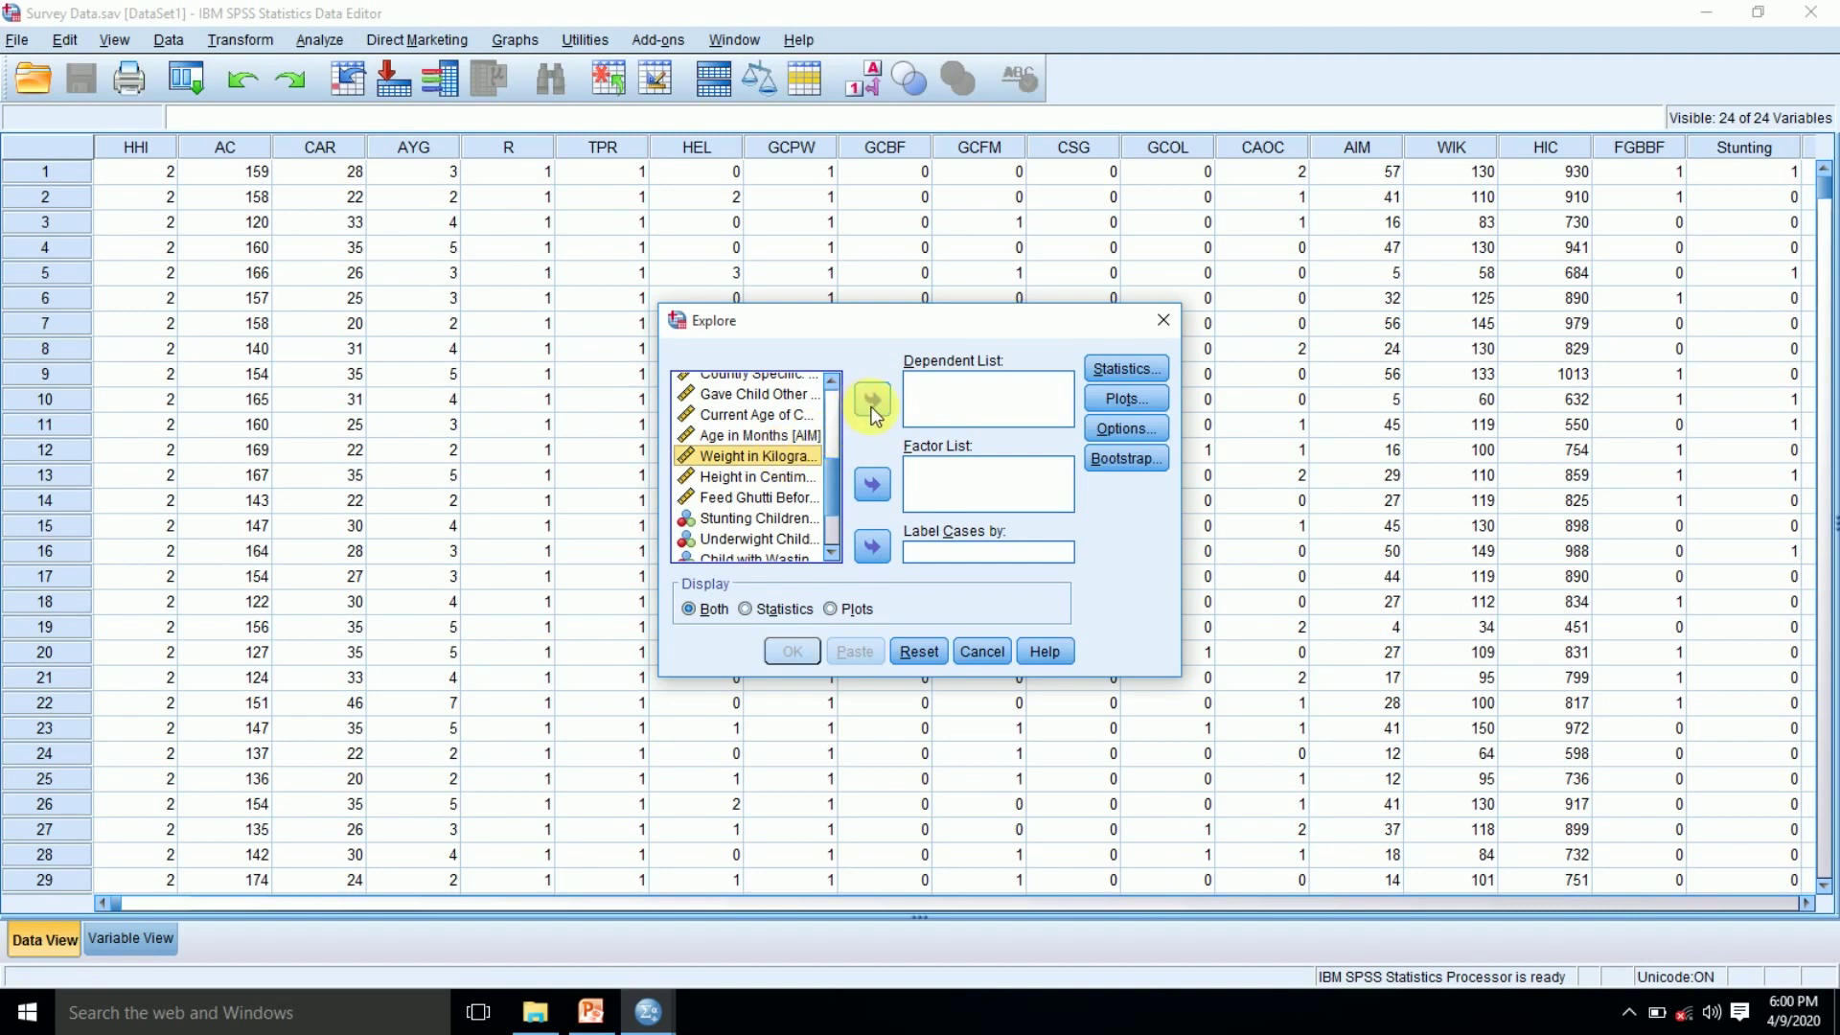
{"action": "left_click", "coordinate": [872, 399]}
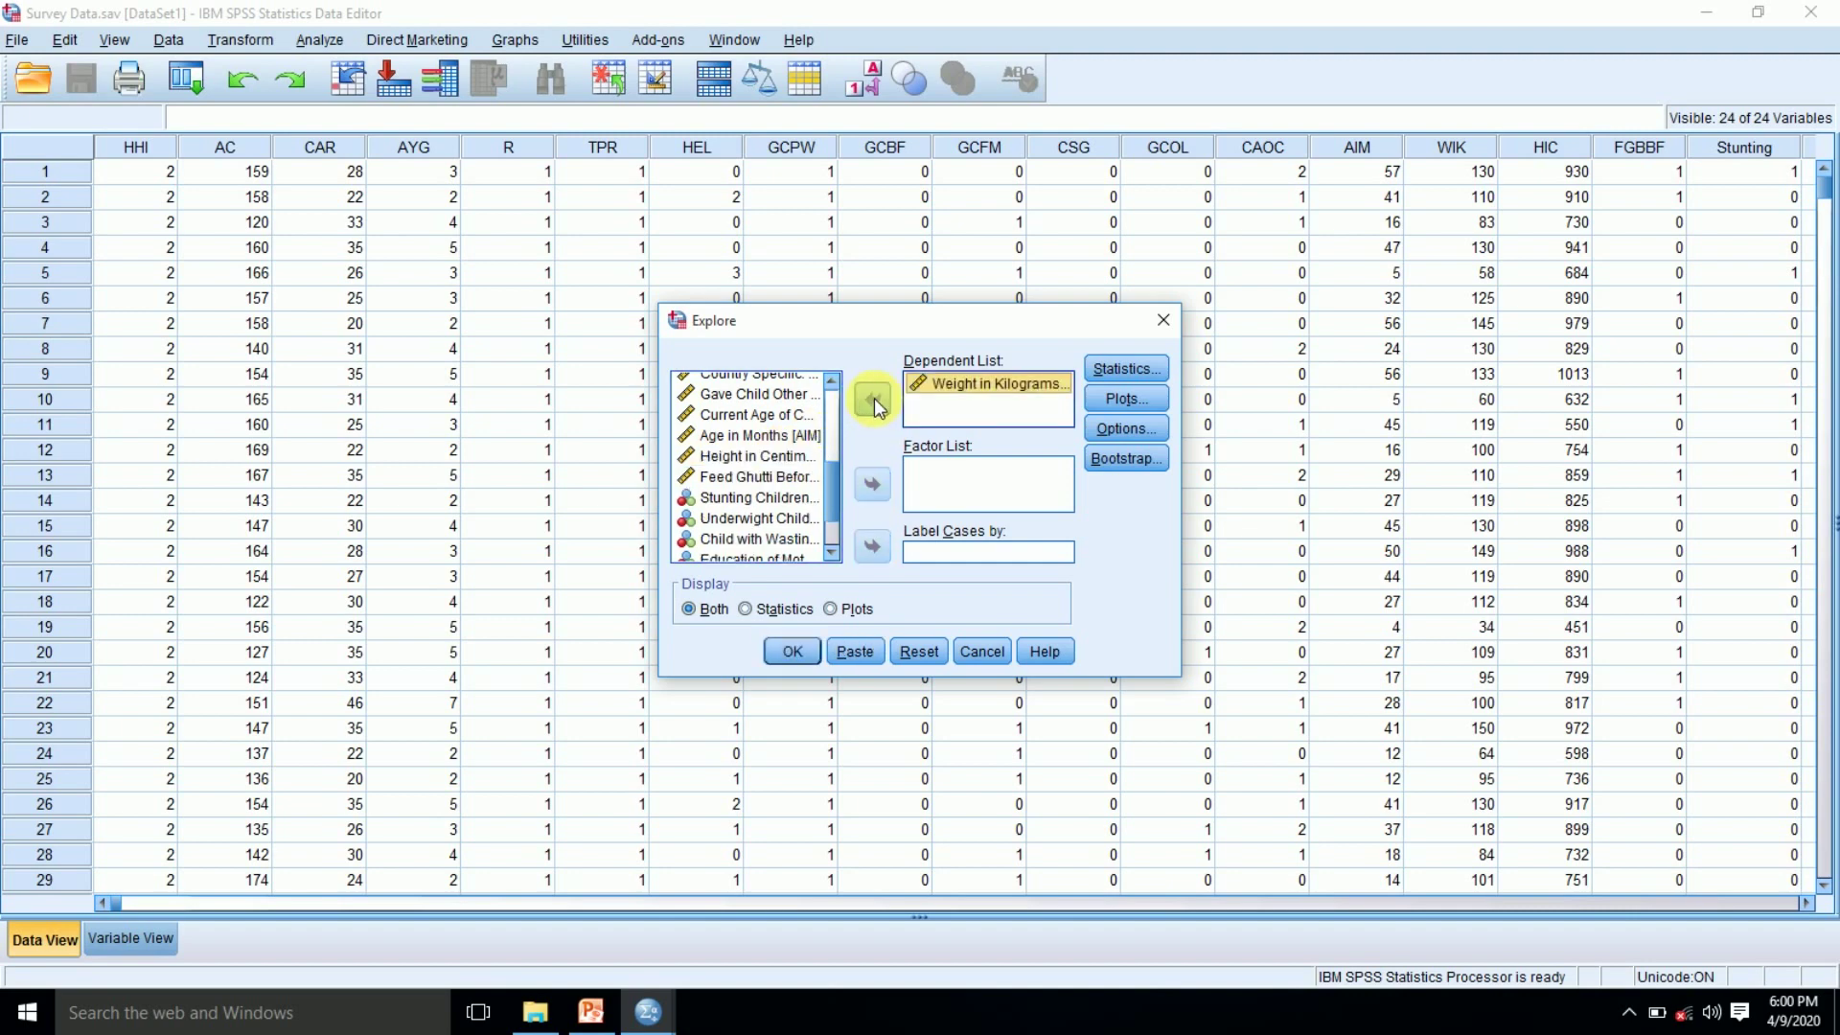
Set the Explore statistics to report Outliers only, with Descriptives turned off
{"action": "left_click", "coordinate": [1106, 366]}
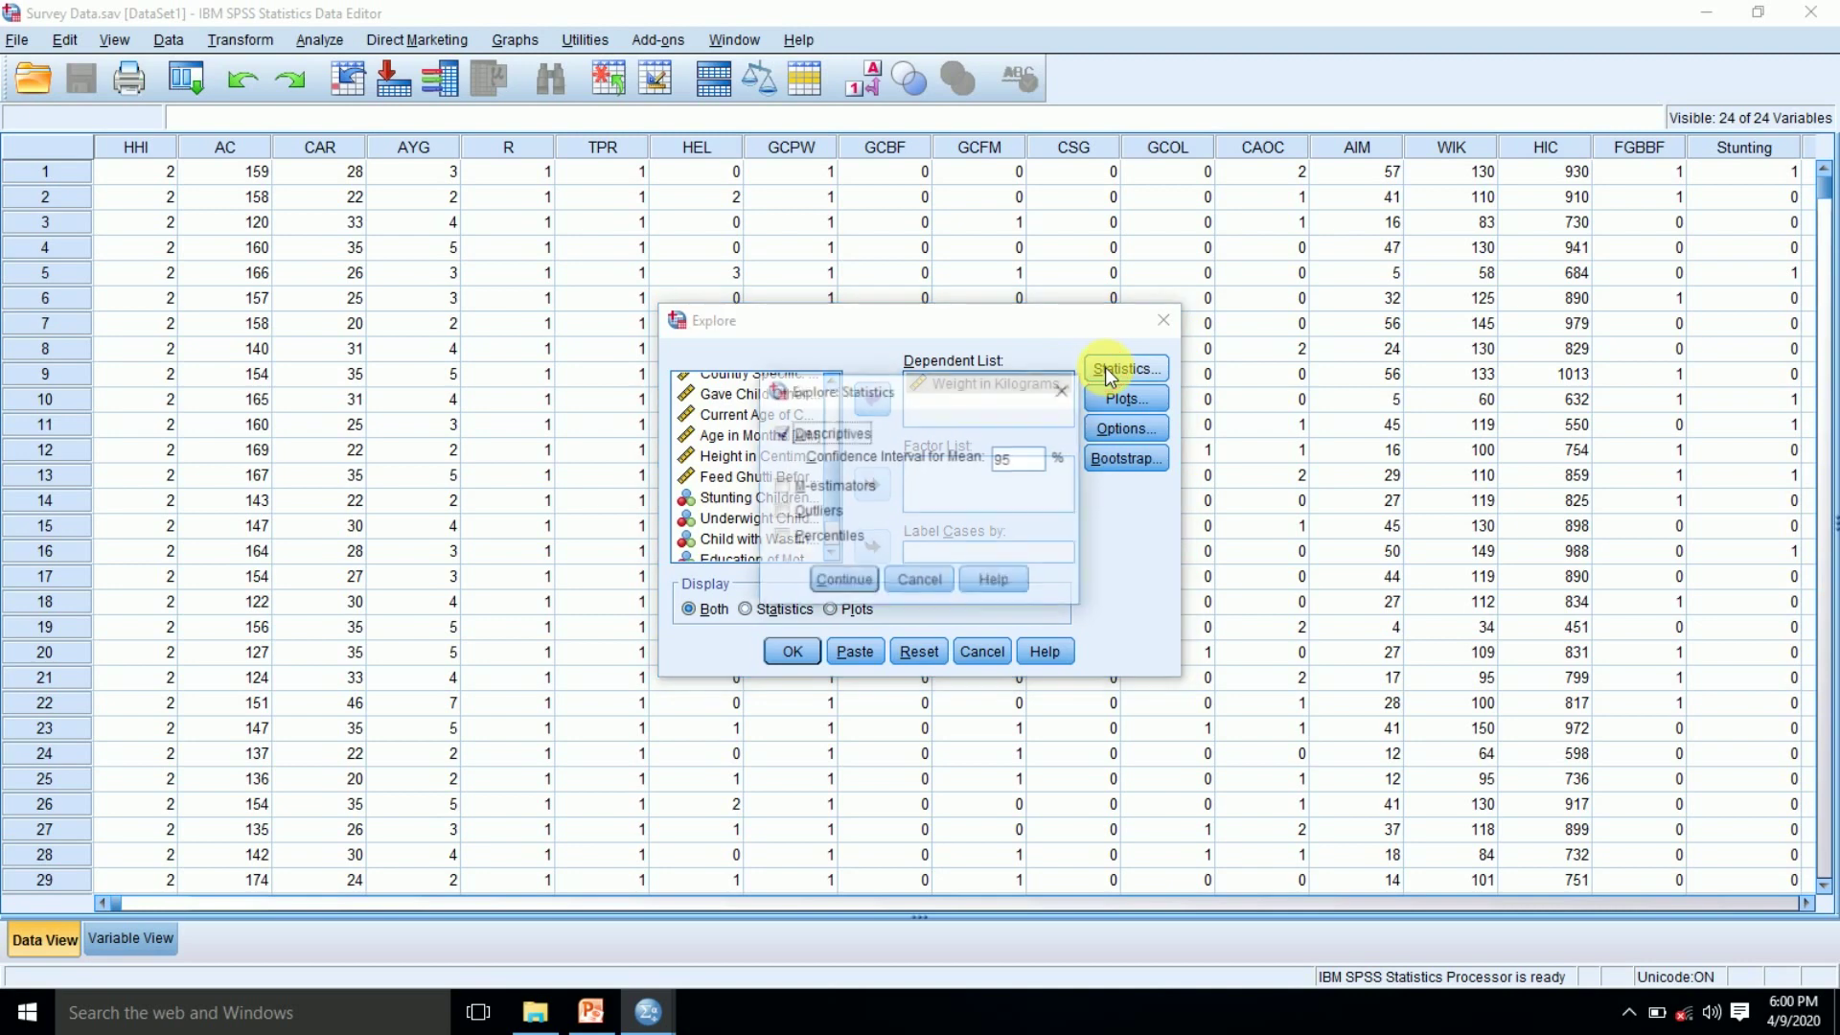
{"action": "left_click", "coordinate": [778, 433]}
{"action": "left_click", "coordinate": [780, 512]}
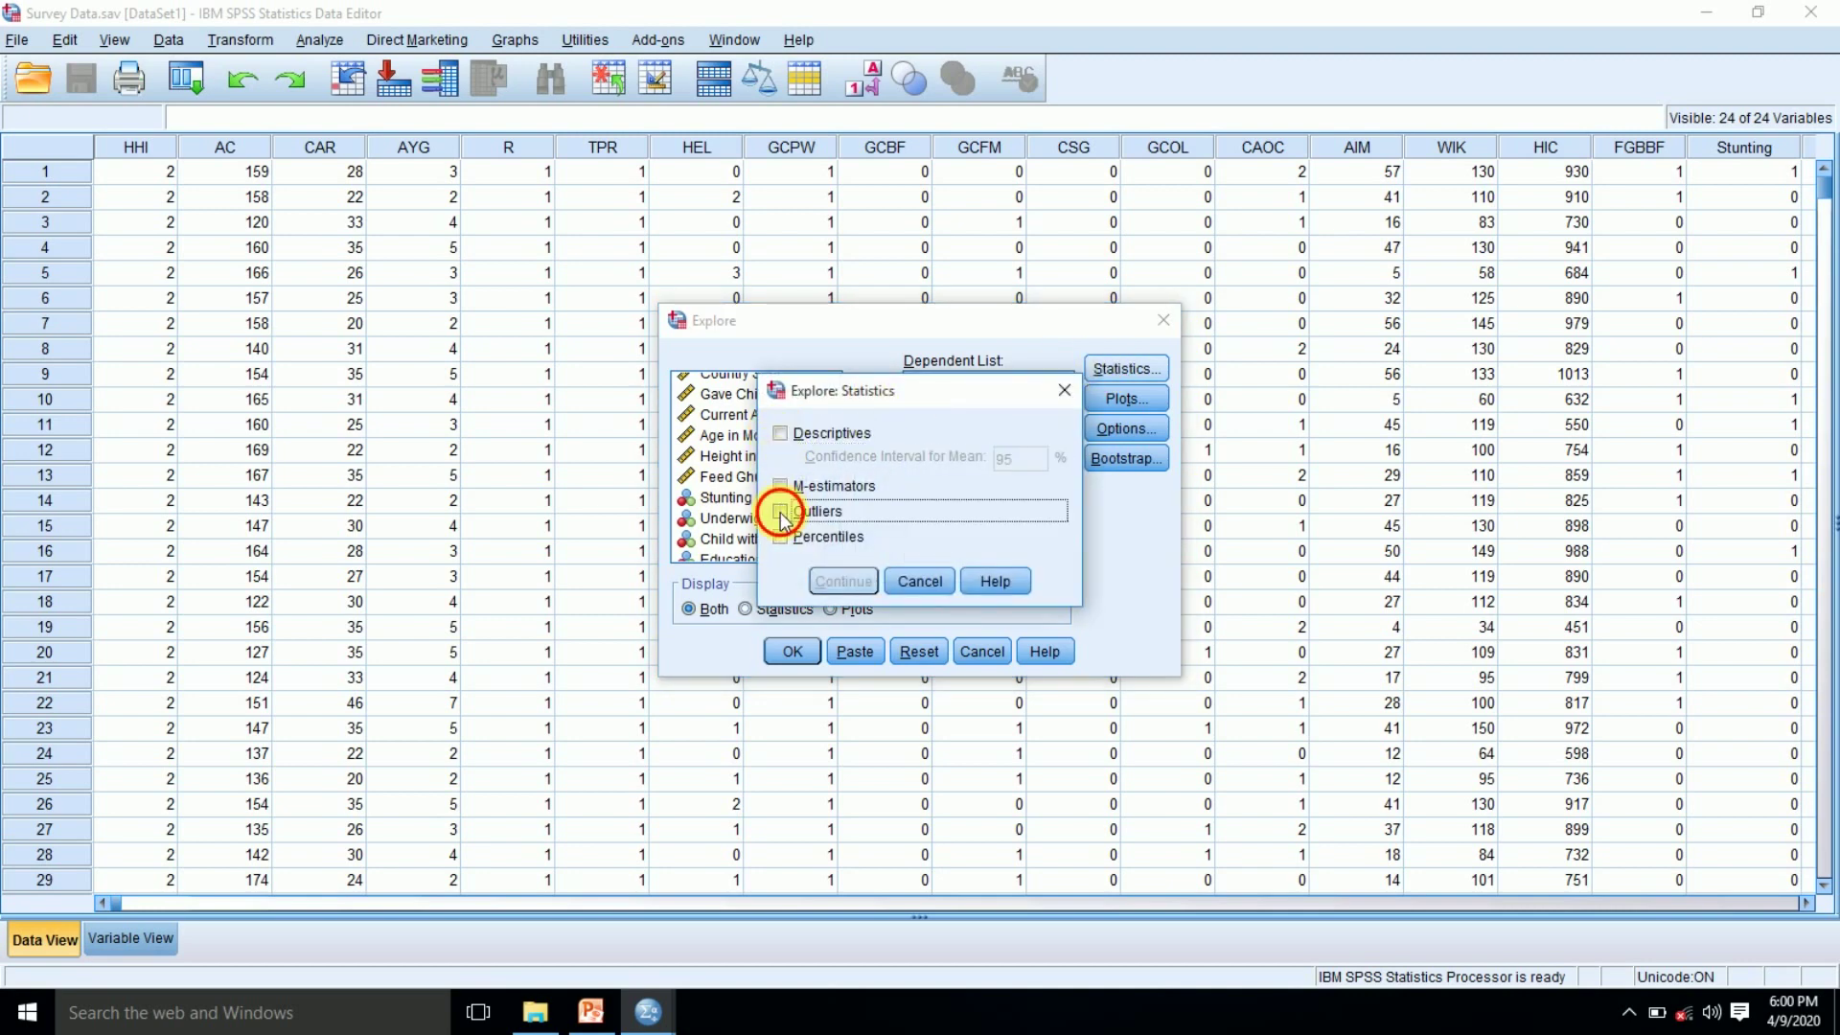
{"action": "left_click", "coordinate": [826, 582]}
Turn off the stem-and-leaf plot, keep the factor-levels-together boxplot, and run the Explore analysis
{"action": "left_click", "coordinate": [1126, 398]}
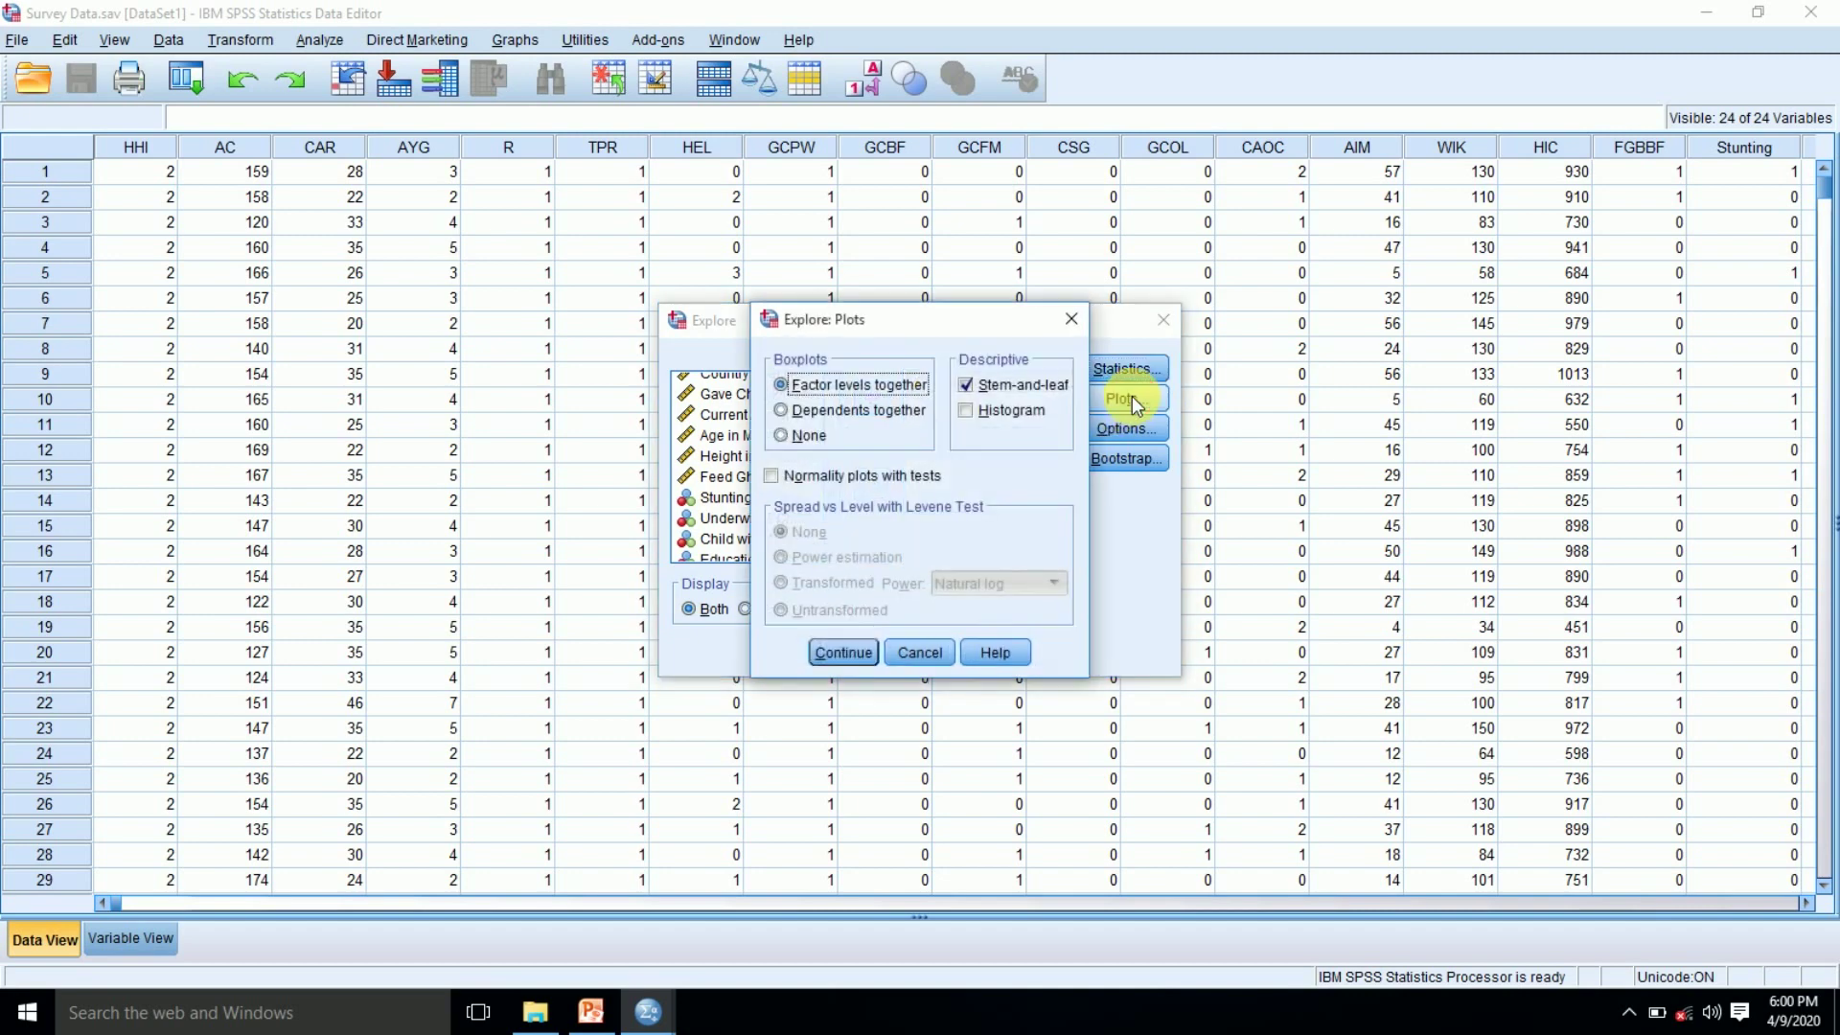
{"action": "left_click", "coordinate": [966, 386]}
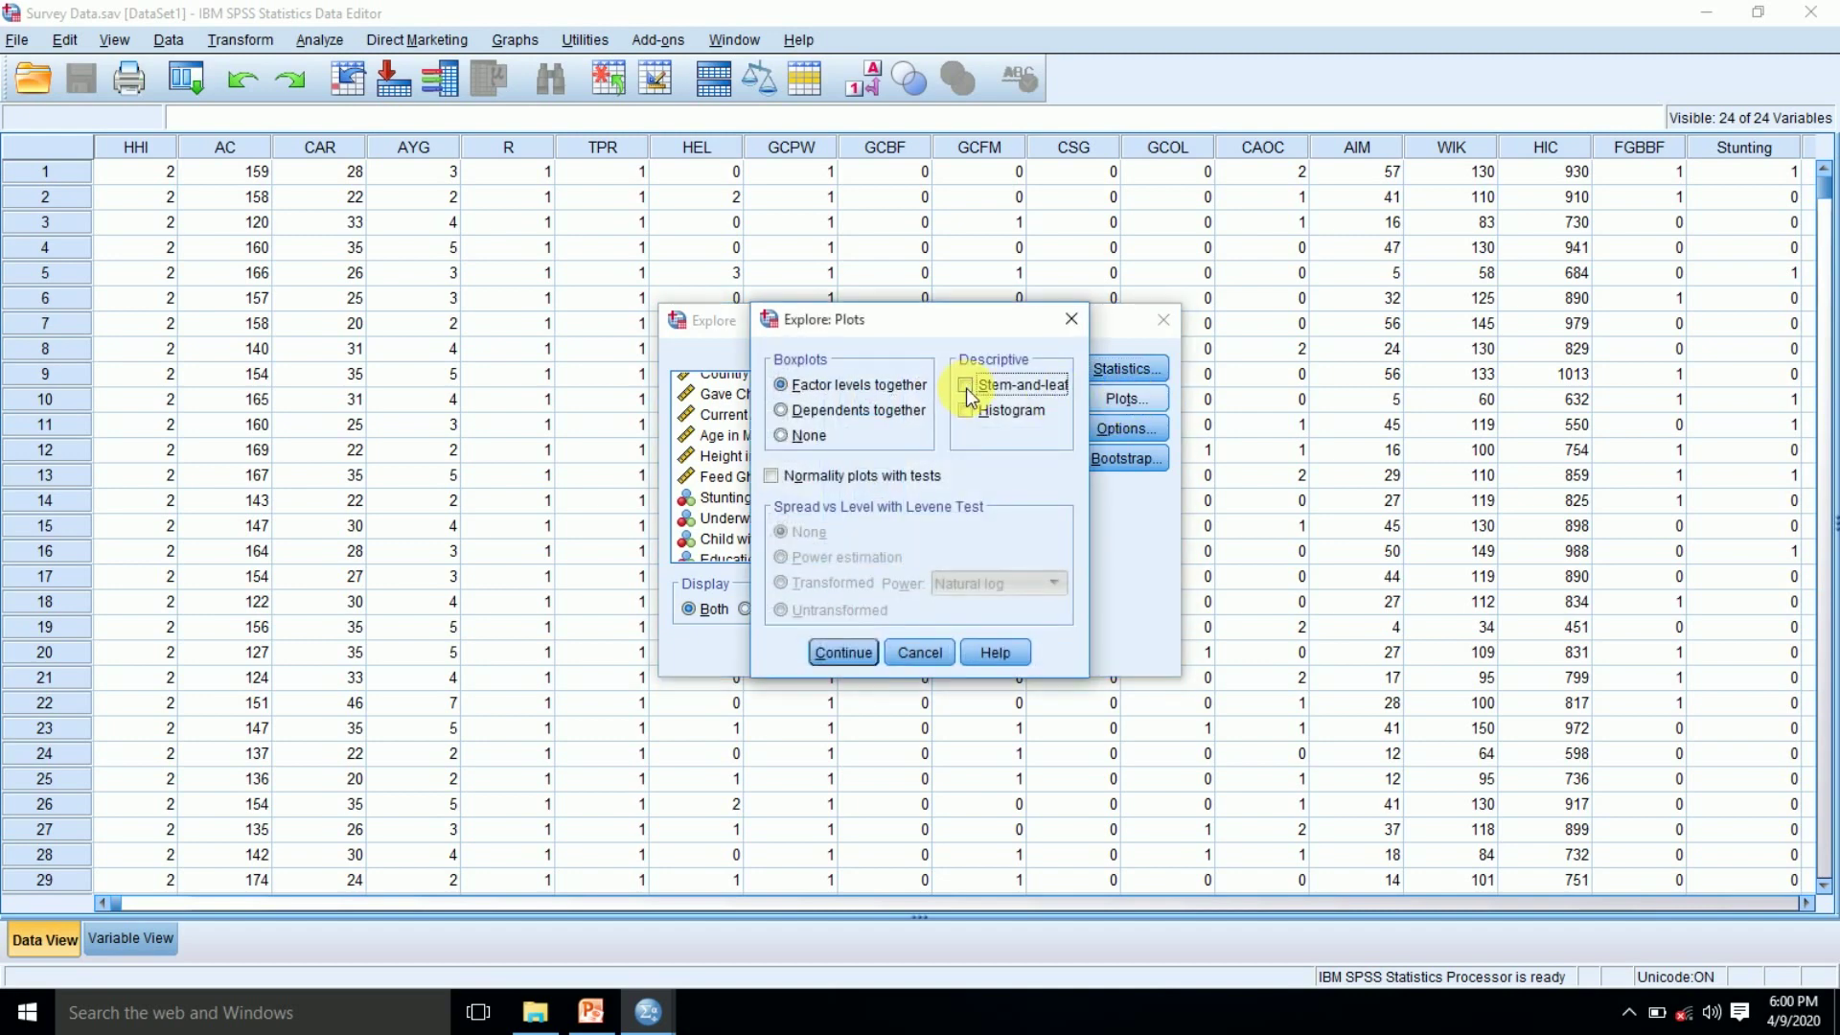
{"action": "left_click", "coordinate": [840, 648]}
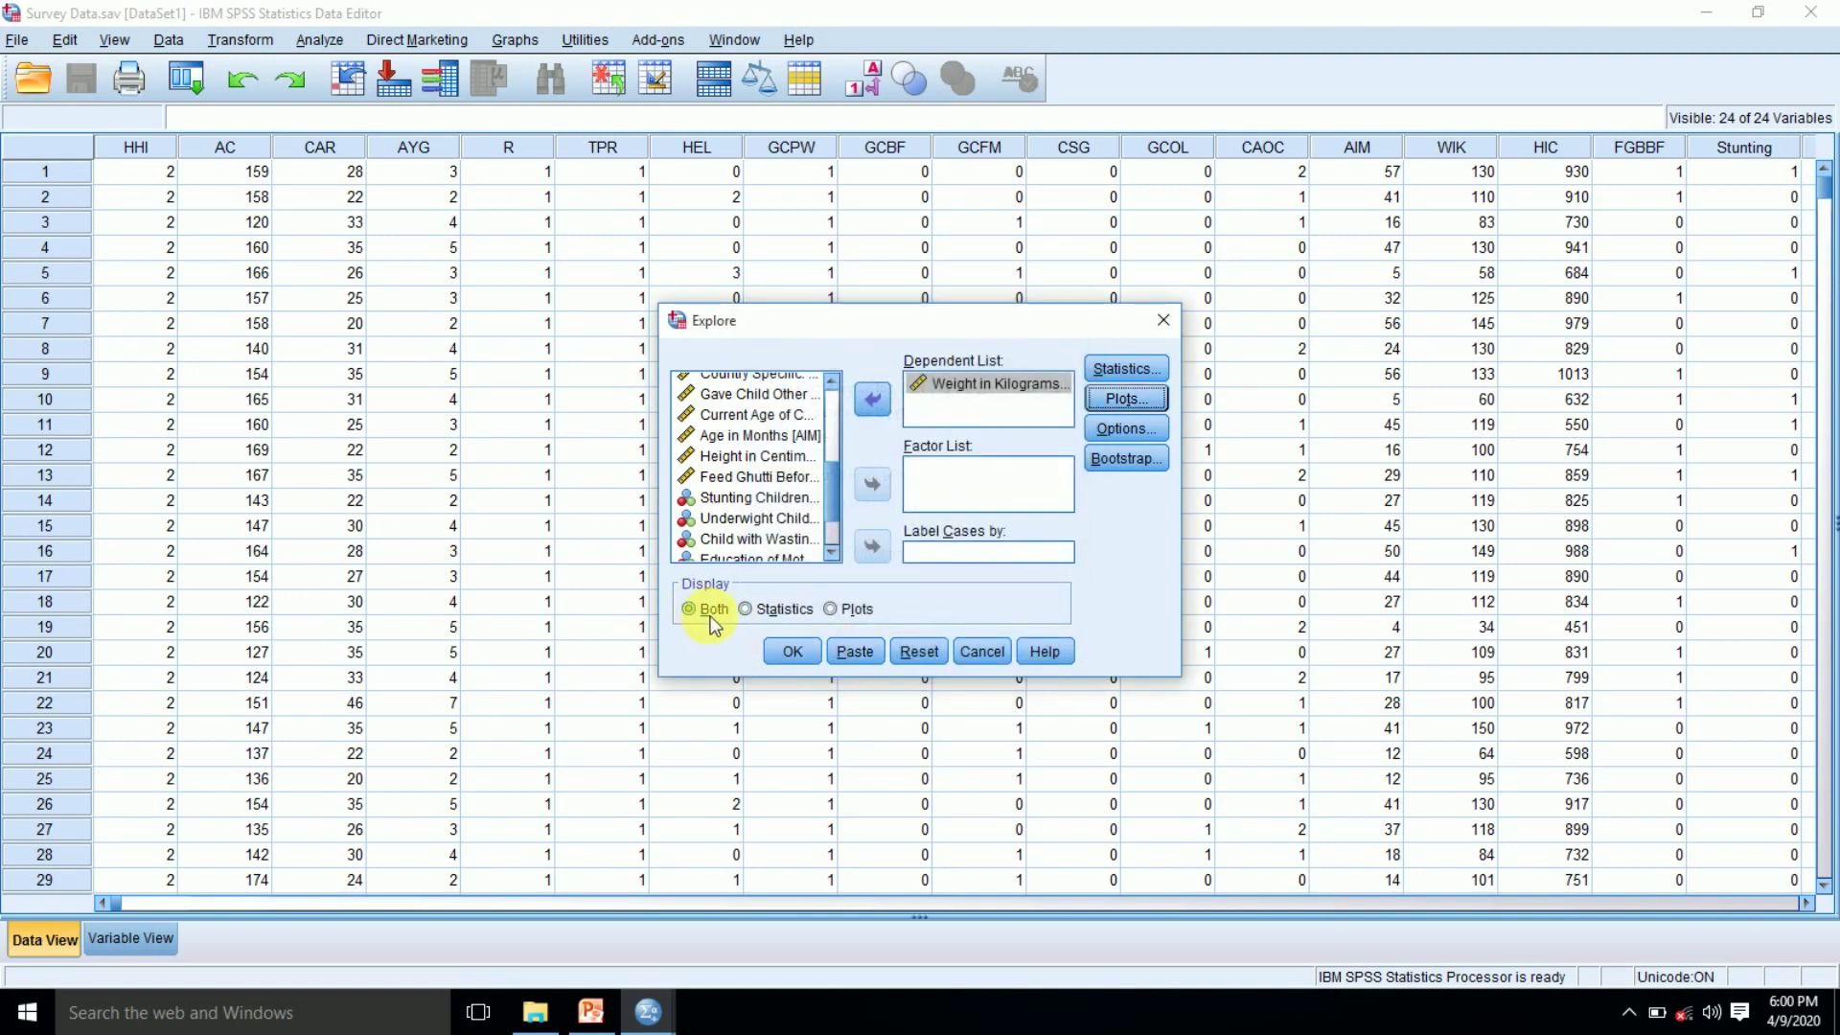
{"action": "left_click", "coordinate": [784, 651]}
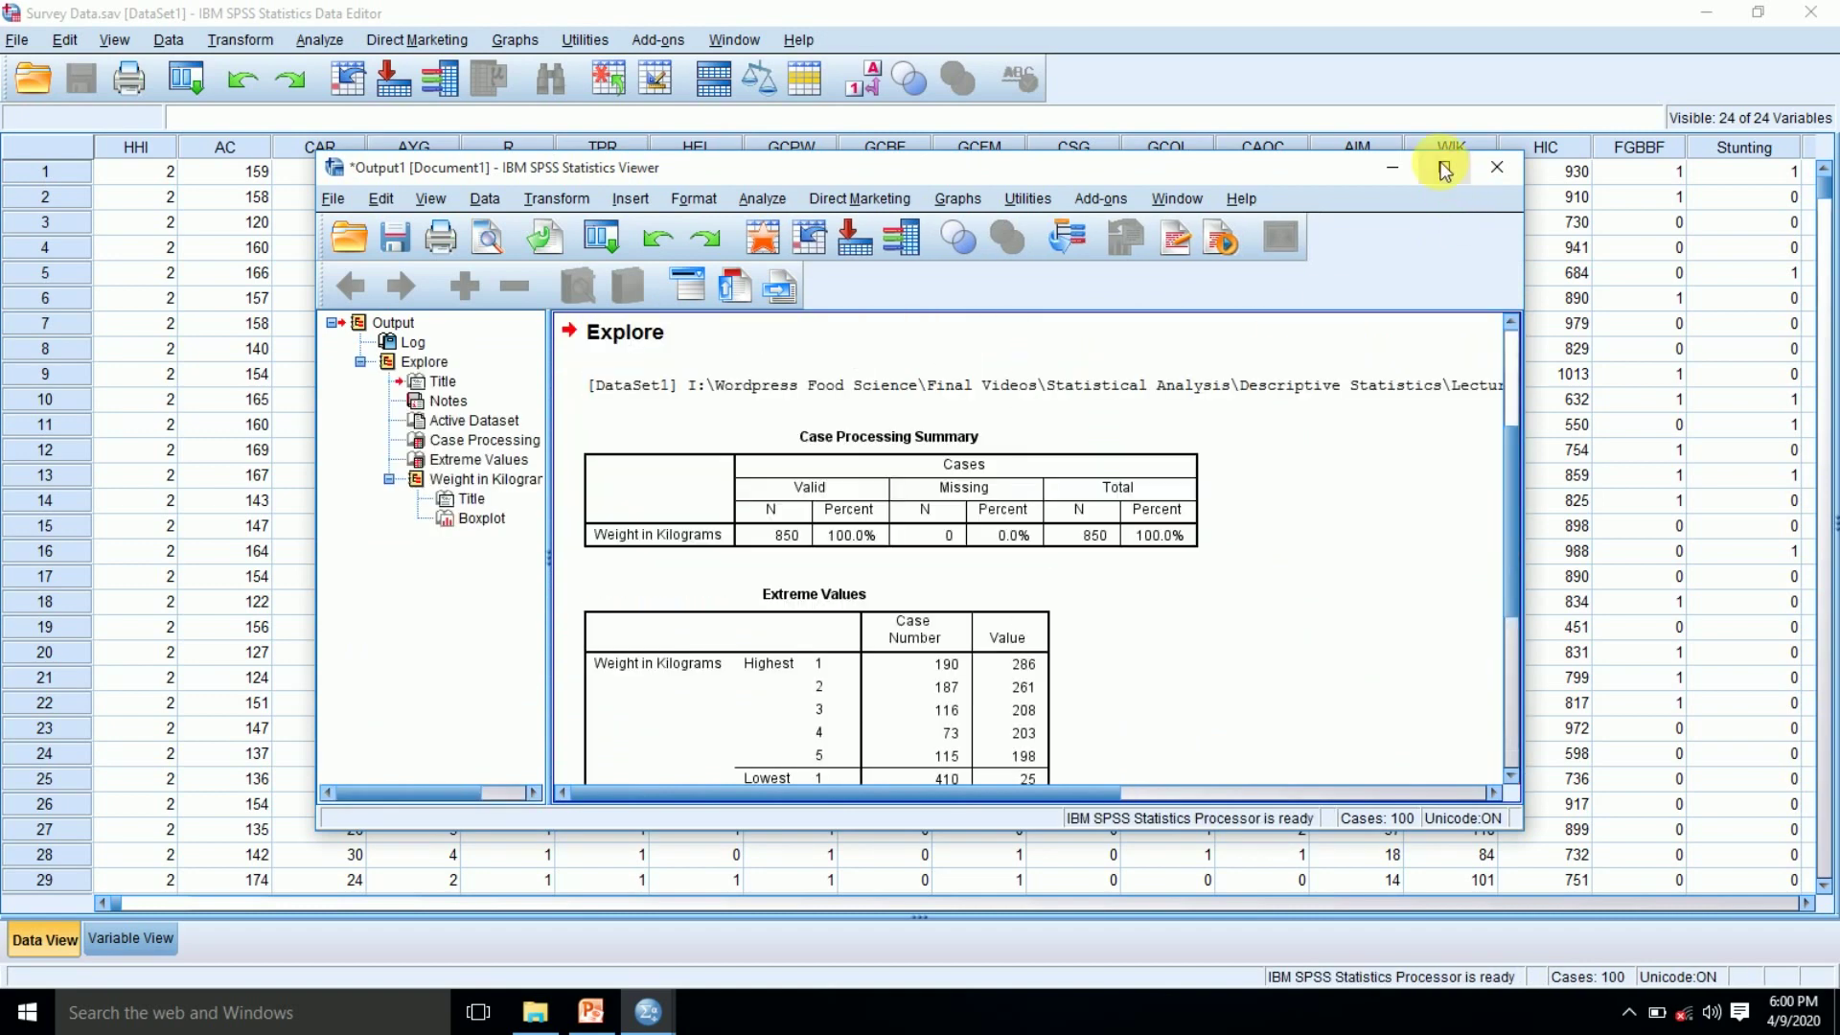
Maximize the output window and examine the Extreme Values table and the Weight in Kilograms boxplot
{"action": "left_click", "coordinate": [1444, 170]}
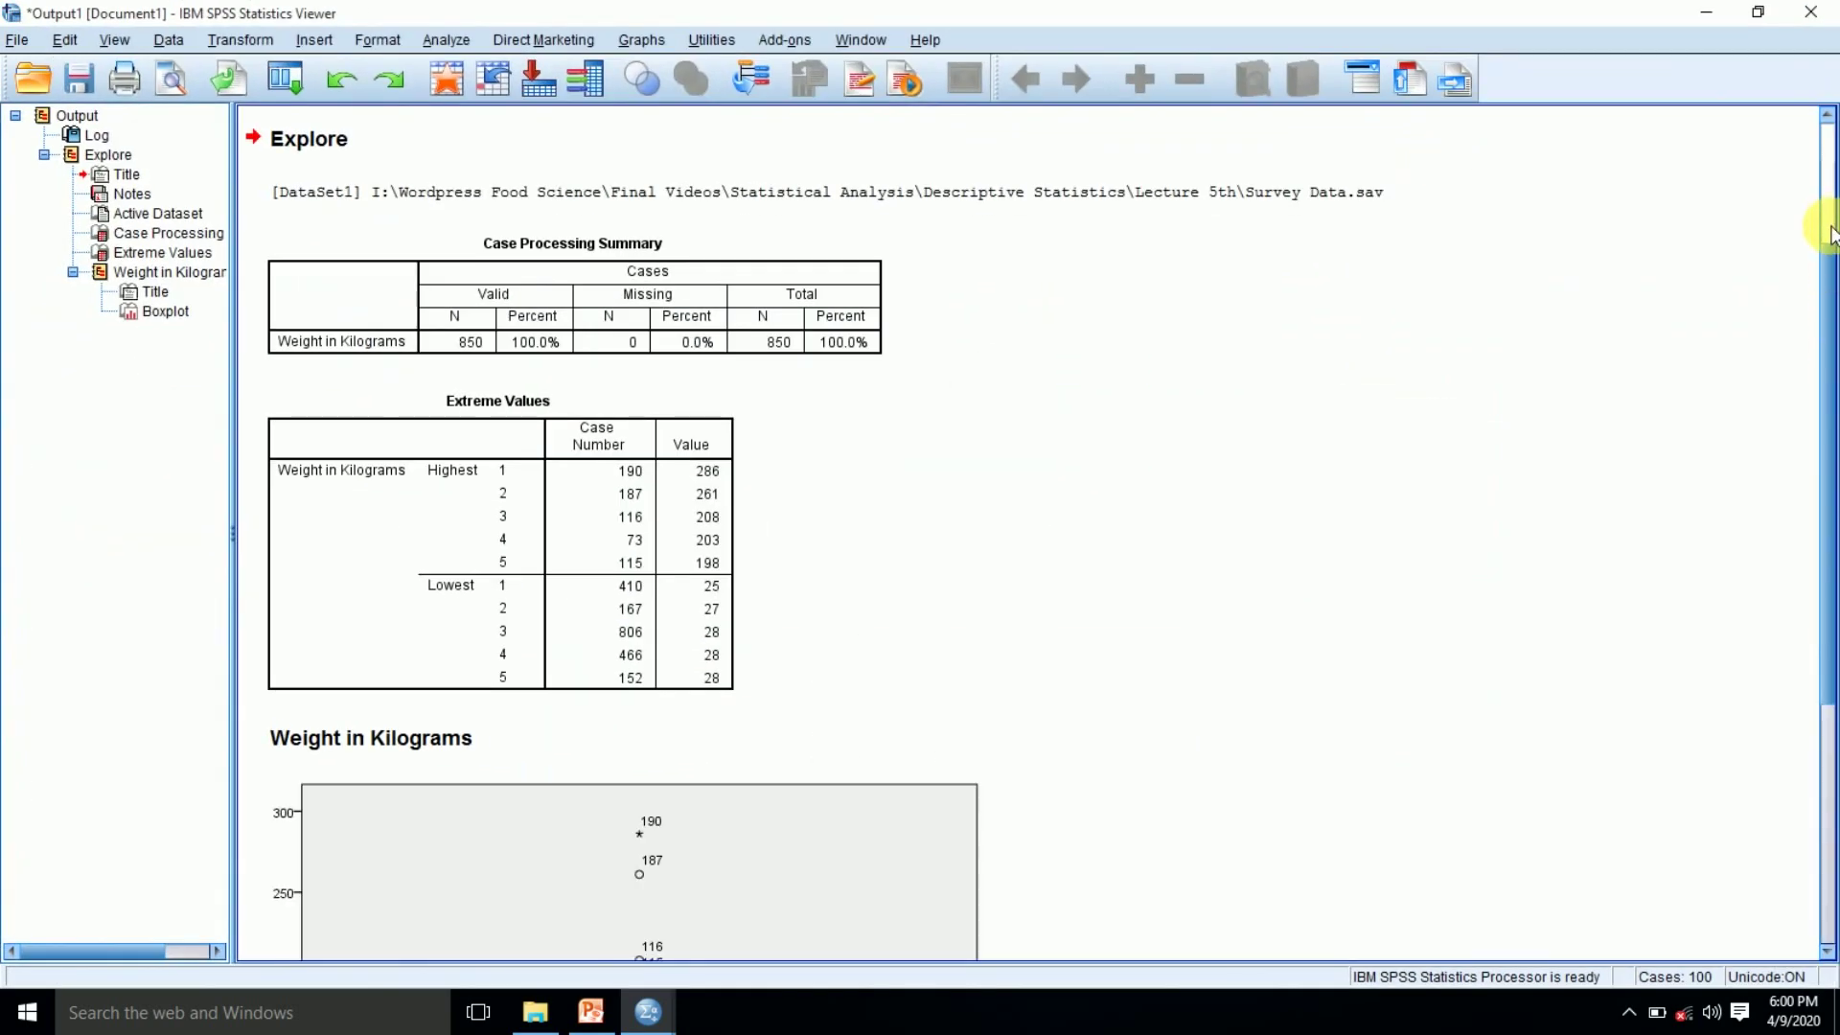
{"action": "scroll", "coordinate": [1823, 574], "scroll_direction": "down", "scroll_amount": 3}
{"action": "scroll", "coordinate": [1823, 688], "scroll_direction": "down", "scroll_amount": 4}
{"action": "left_click", "coordinate": [807, 827]}
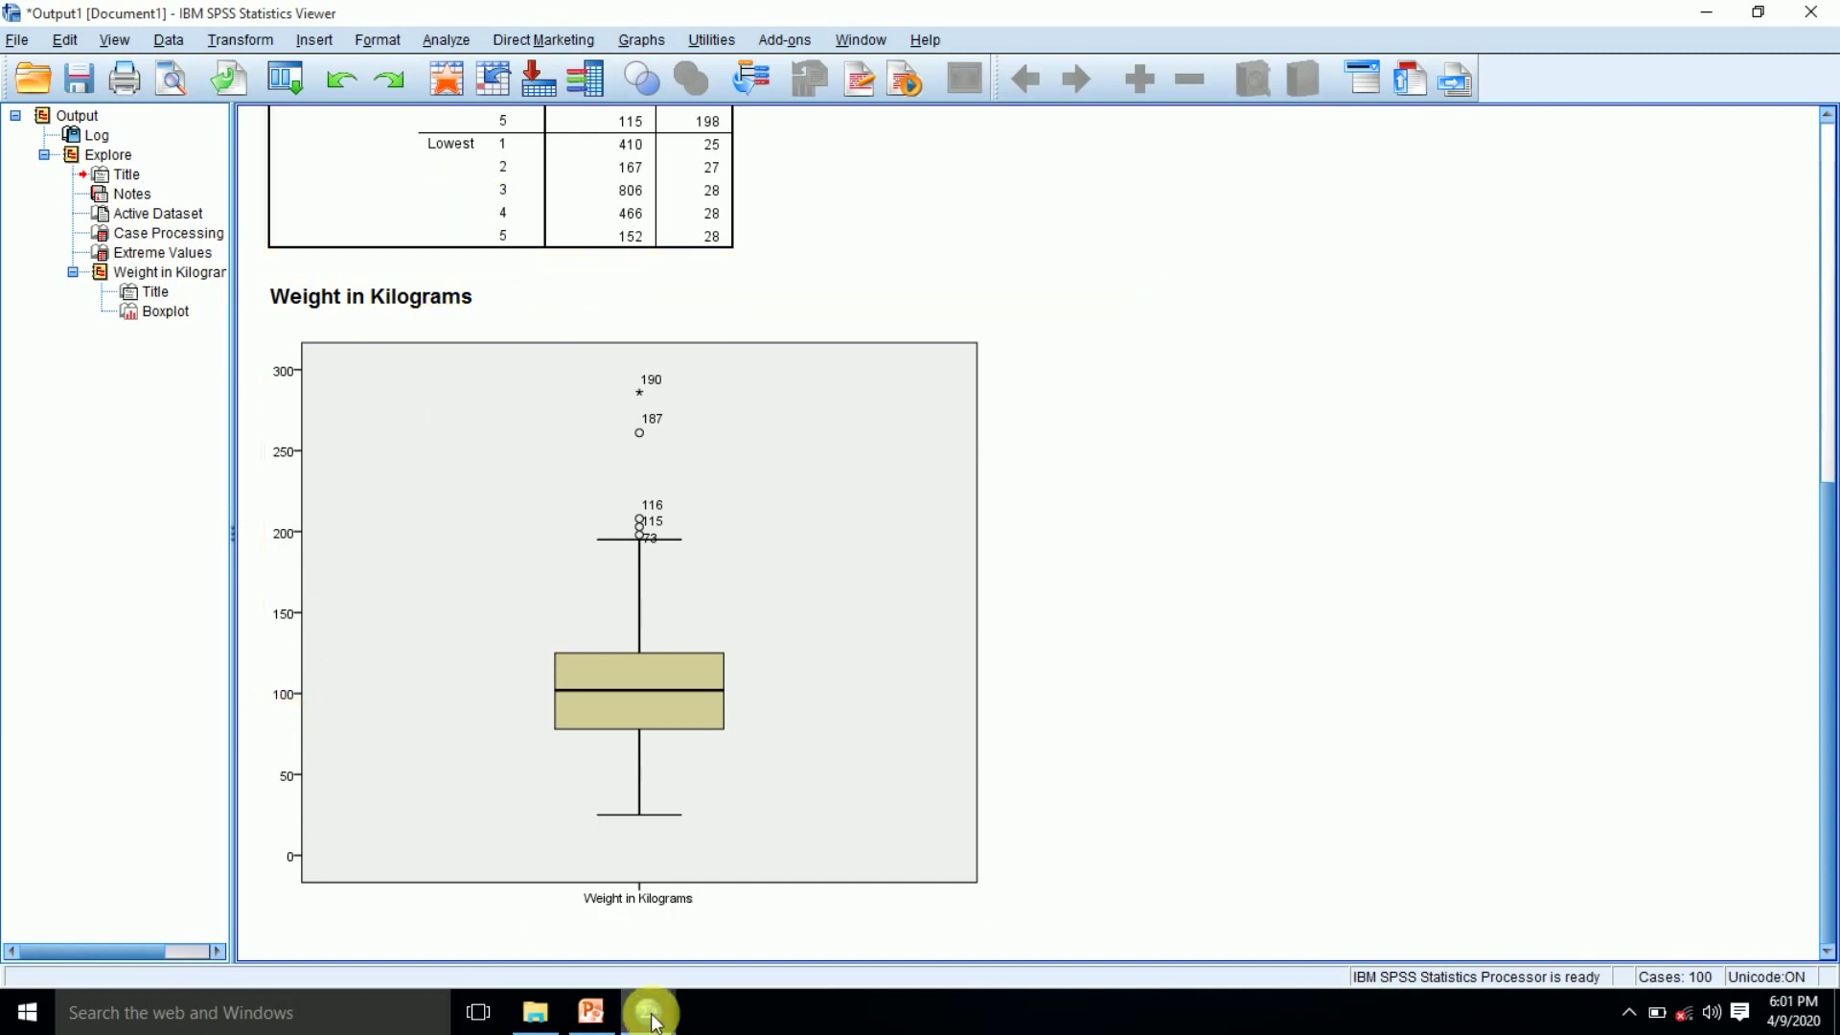
Return to the Survey Data file and check the missing-value code of Weight in Kilograms in Variable View, widening the Label column
{"action": "mouse_move", "coordinate": [648, 1012]}
{"action": "left_click", "coordinate": [740, 924]}
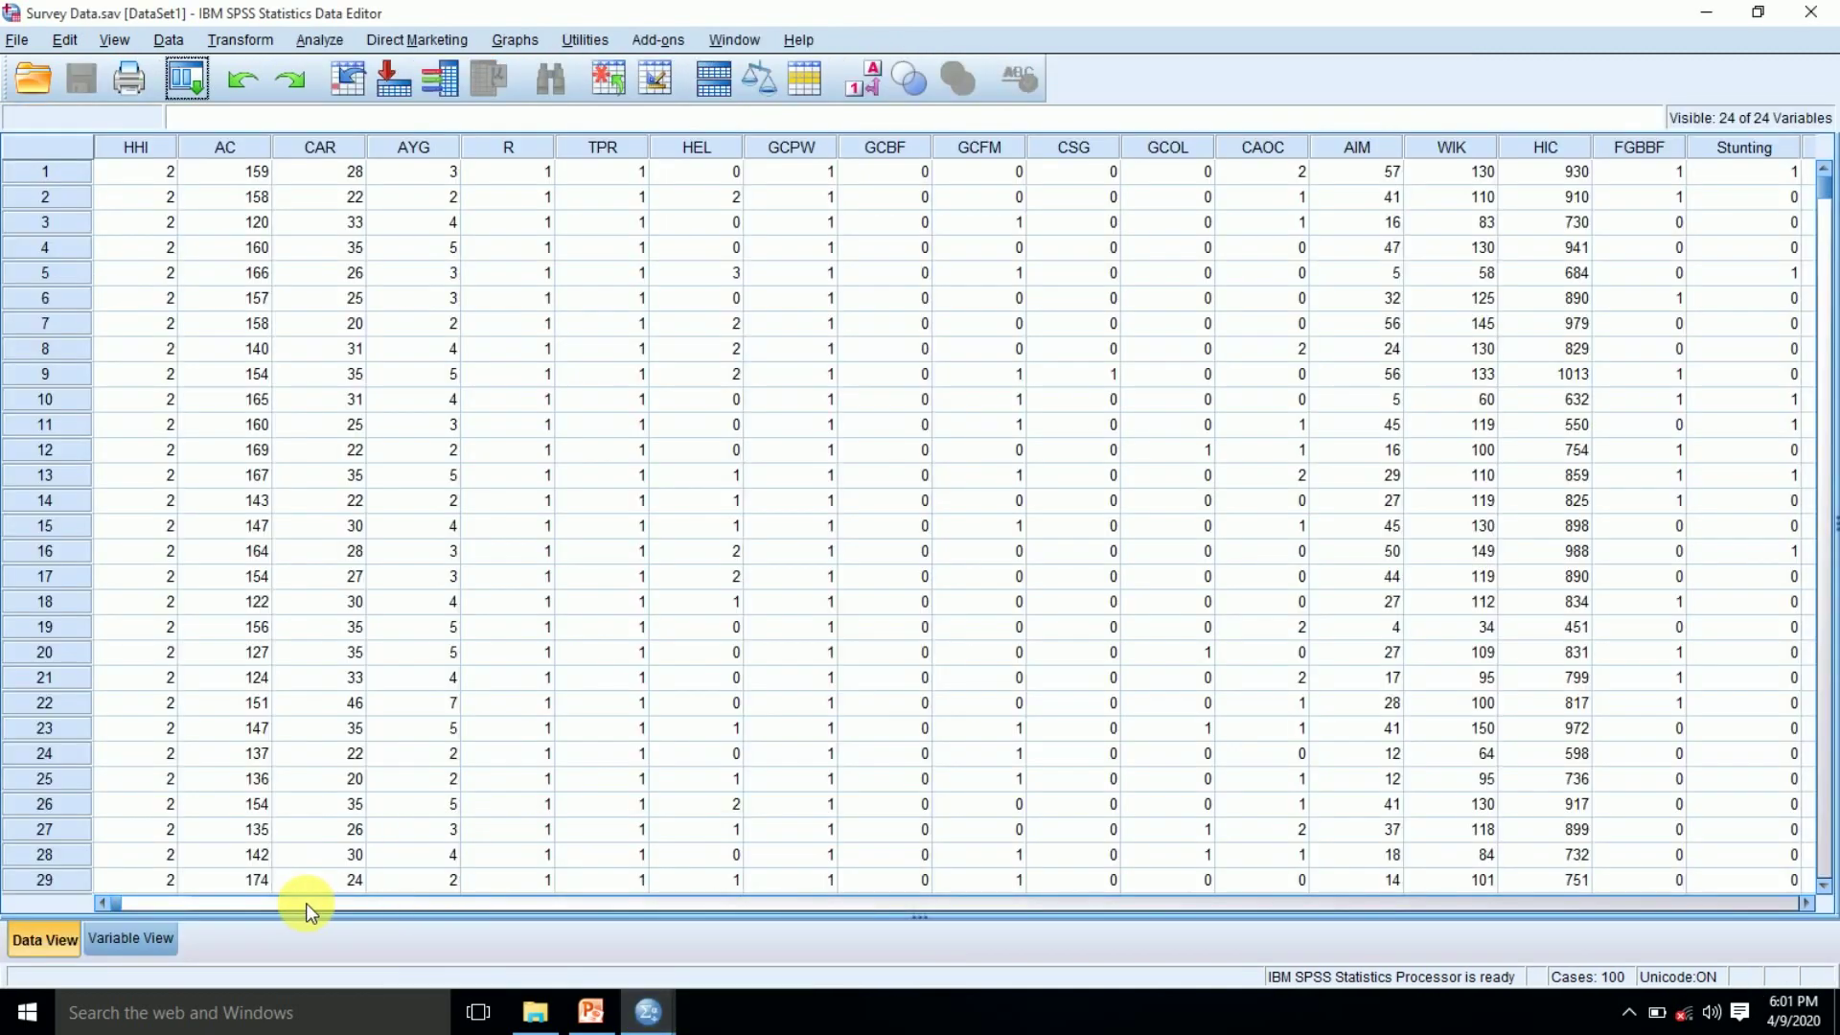
{"action": "left_click", "coordinate": [149, 941]}
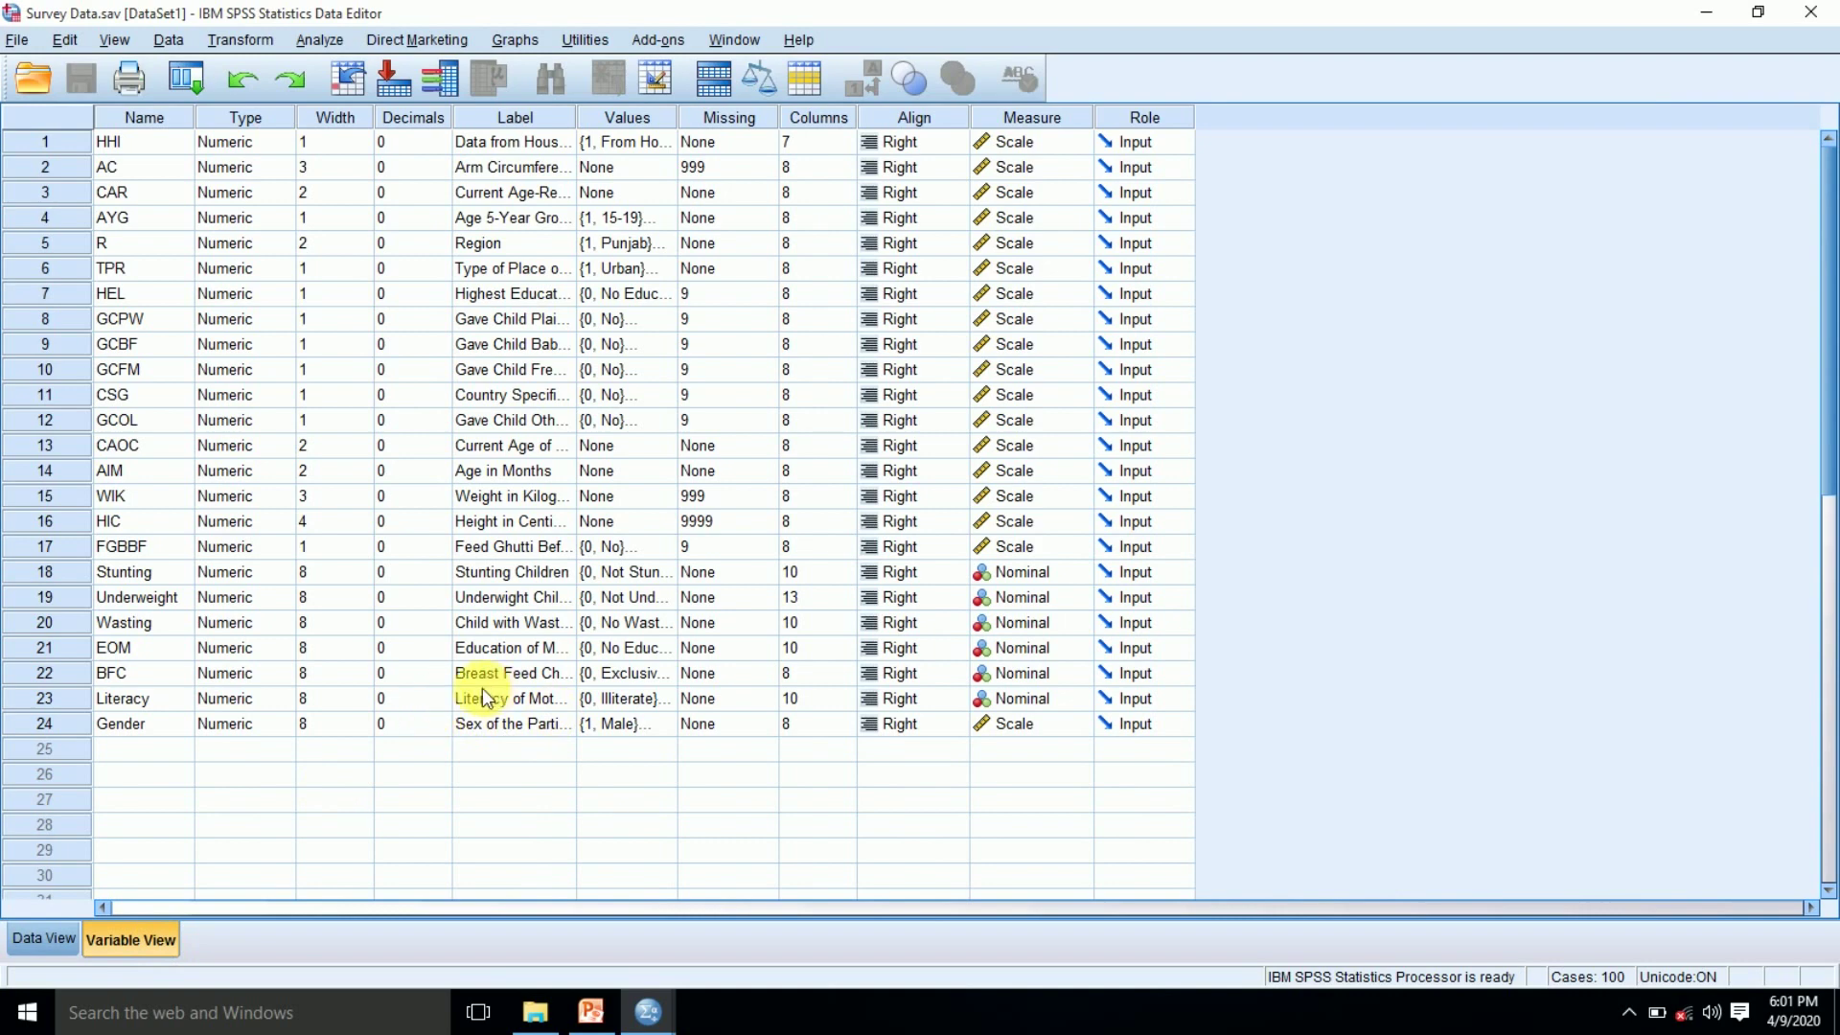
{"action": "left_click_drag", "start_coordinate": [592, 125], "coordinate": [684, 127]}
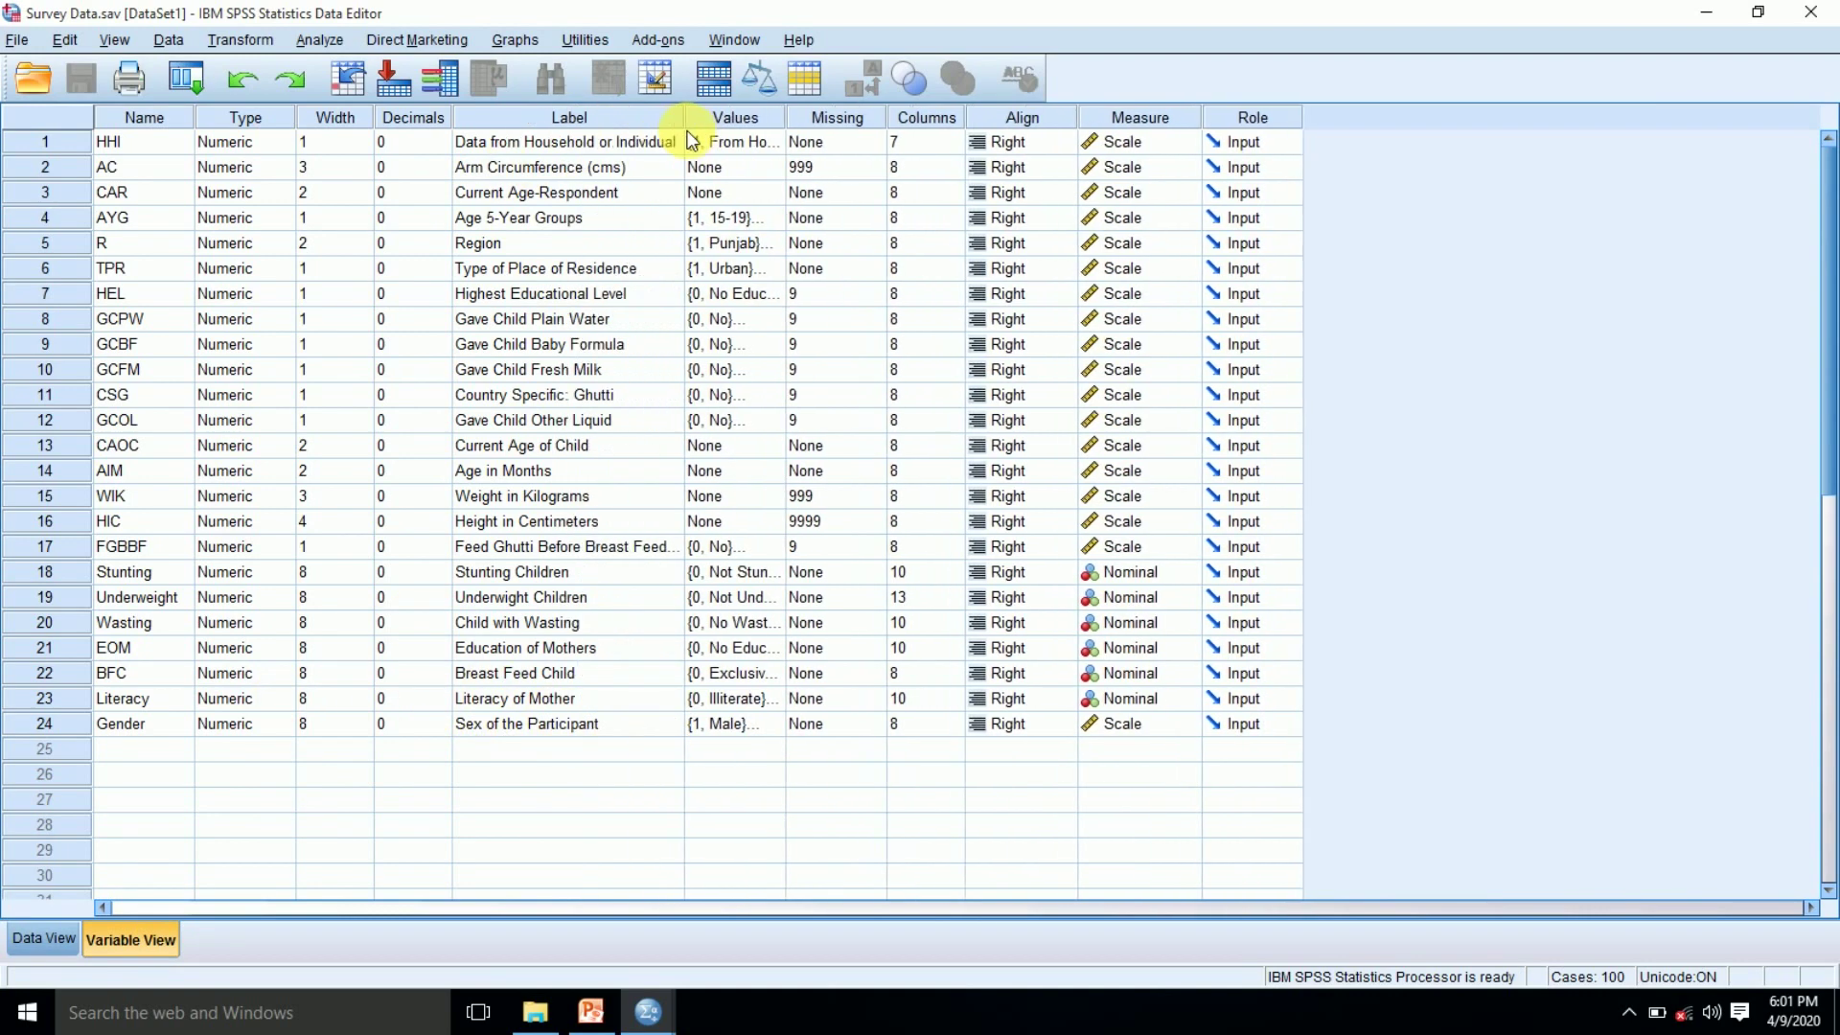
{"action": "left_click", "coordinate": [582, 497]}
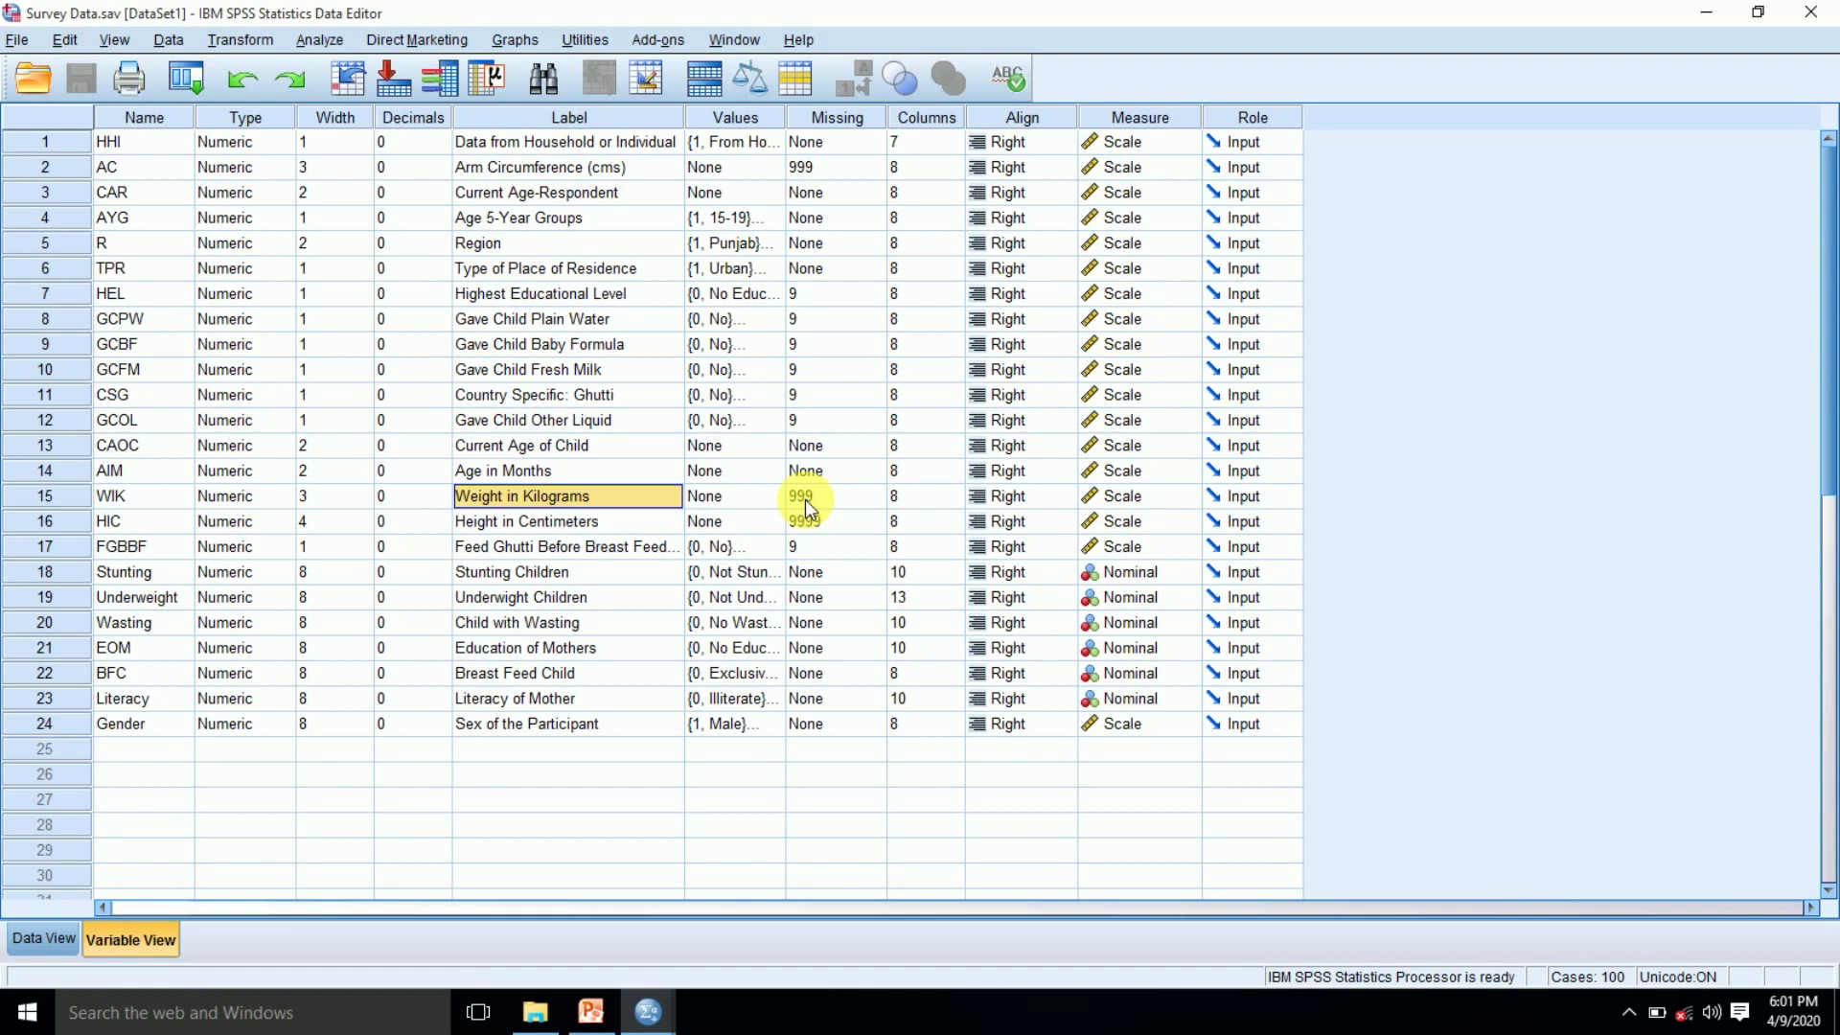
Return to Data View and choose WIK as the variable to go to in the Go To dialog
{"action": "left_click", "coordinate": [42, 937]}
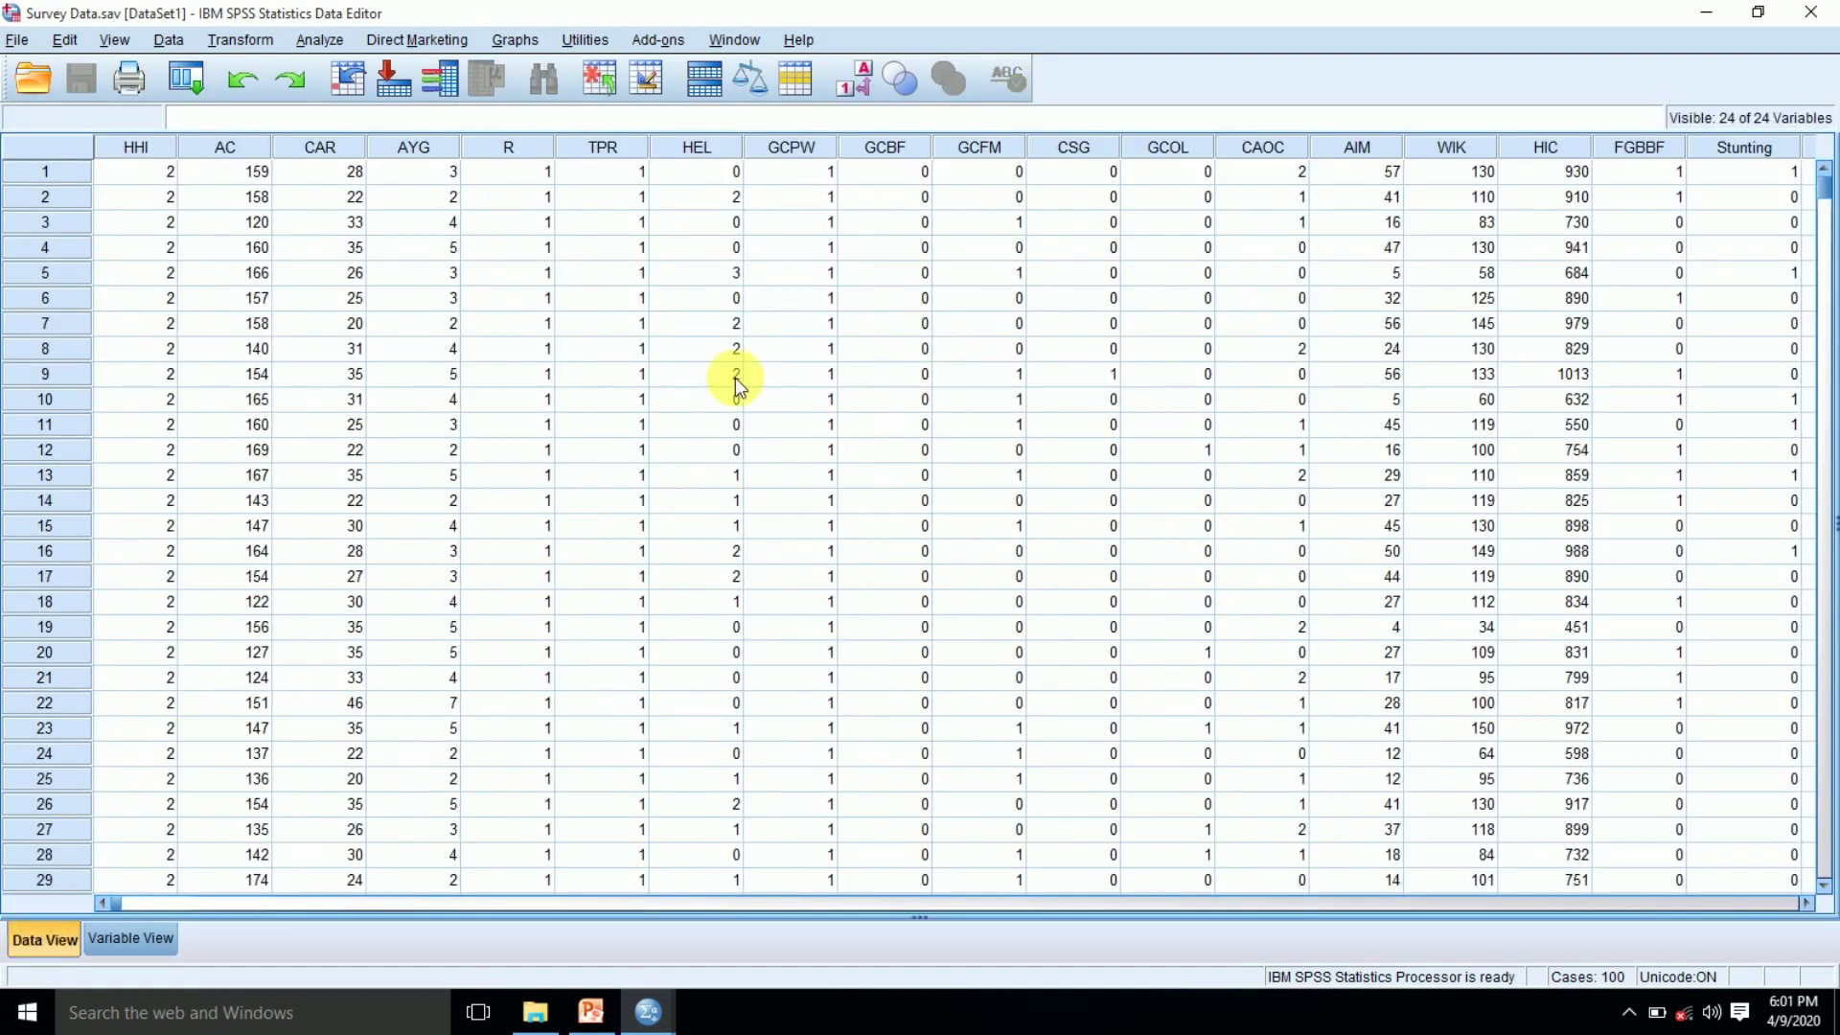
{"action": "left_click", "coordinate": [64, 43]}
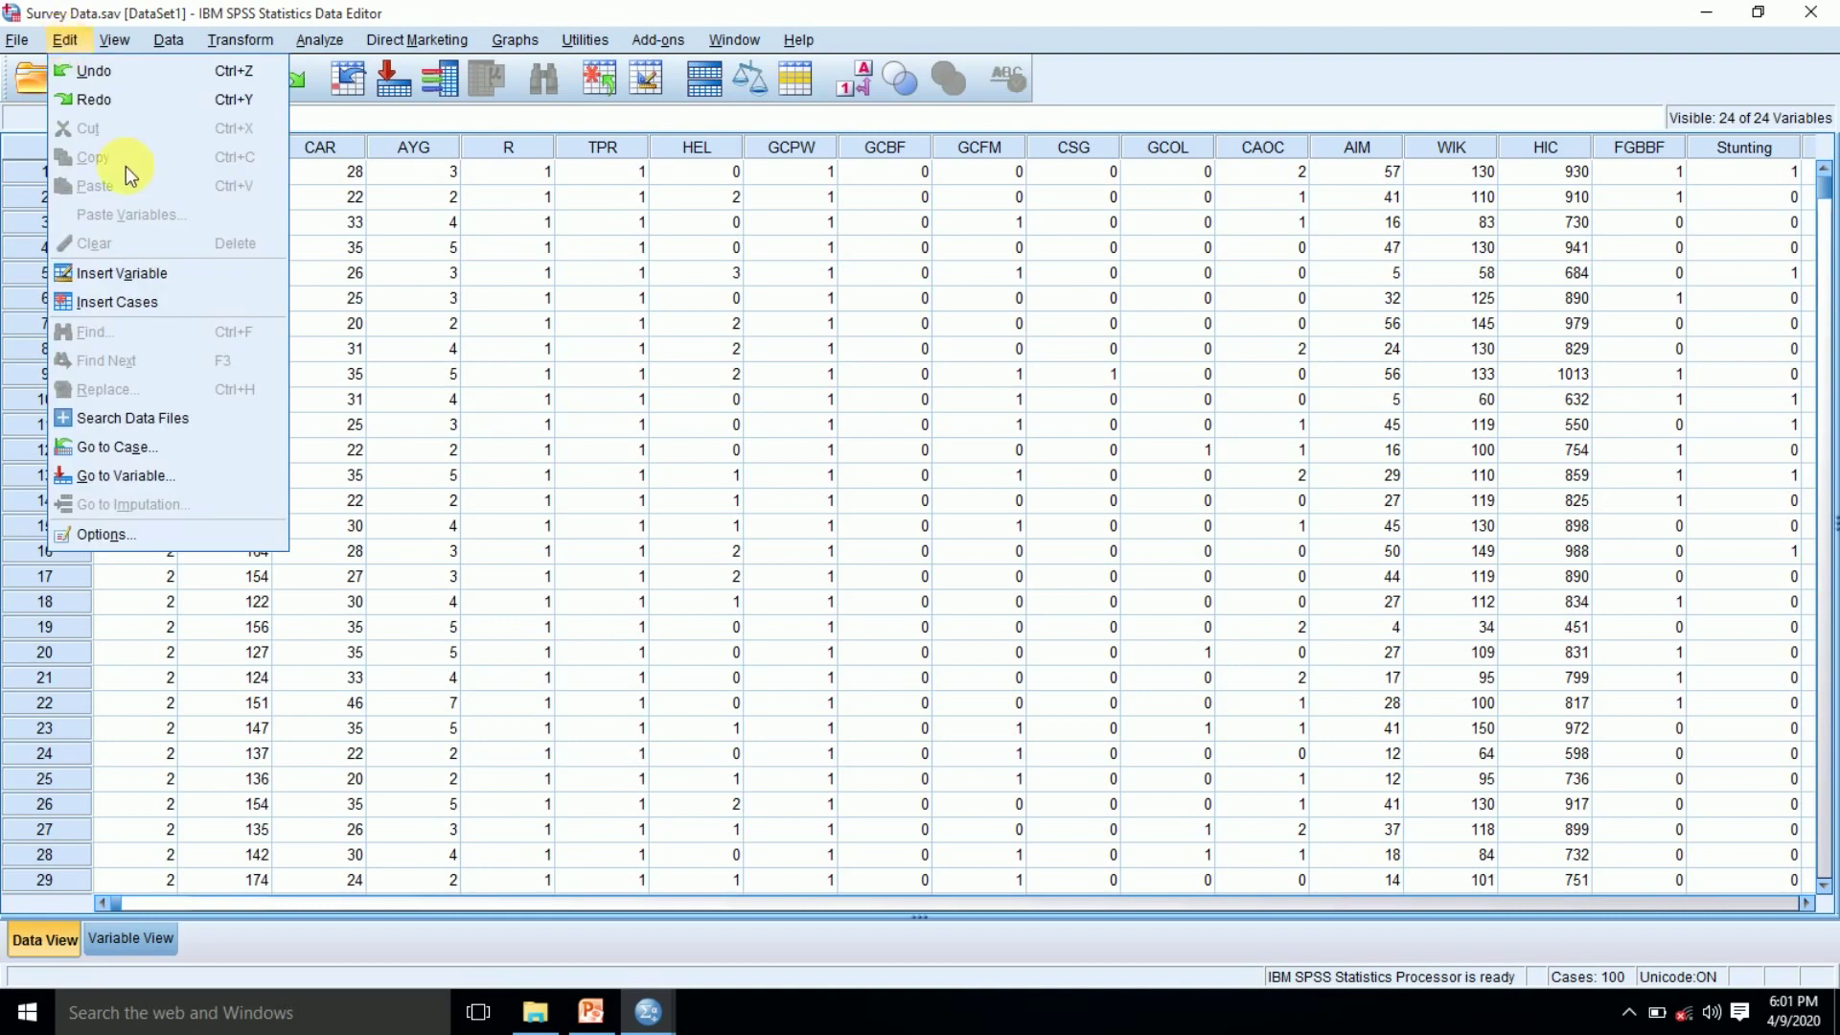
{"action": "left_click", "coordinate": [151, 451]}
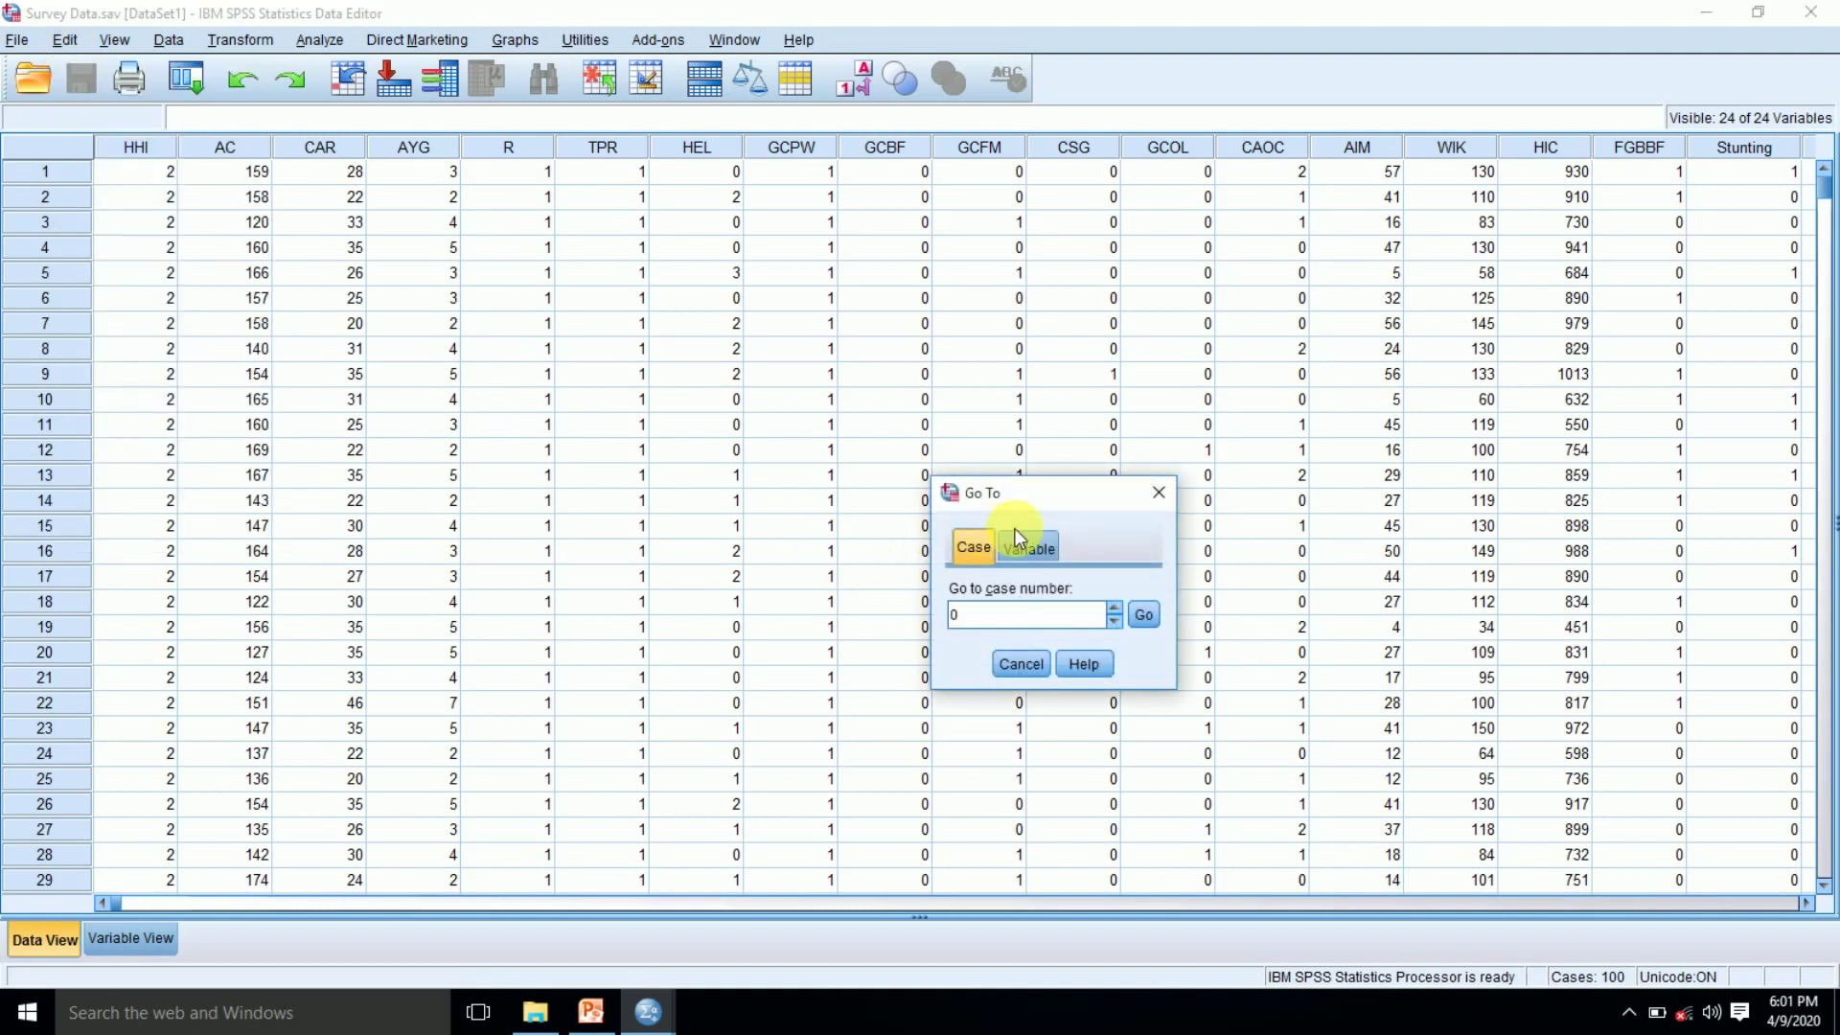
{"action": "left_click", "coordinate": [1037, 548]}
{"action": "left_click", "coordinate": [1109, 613]}
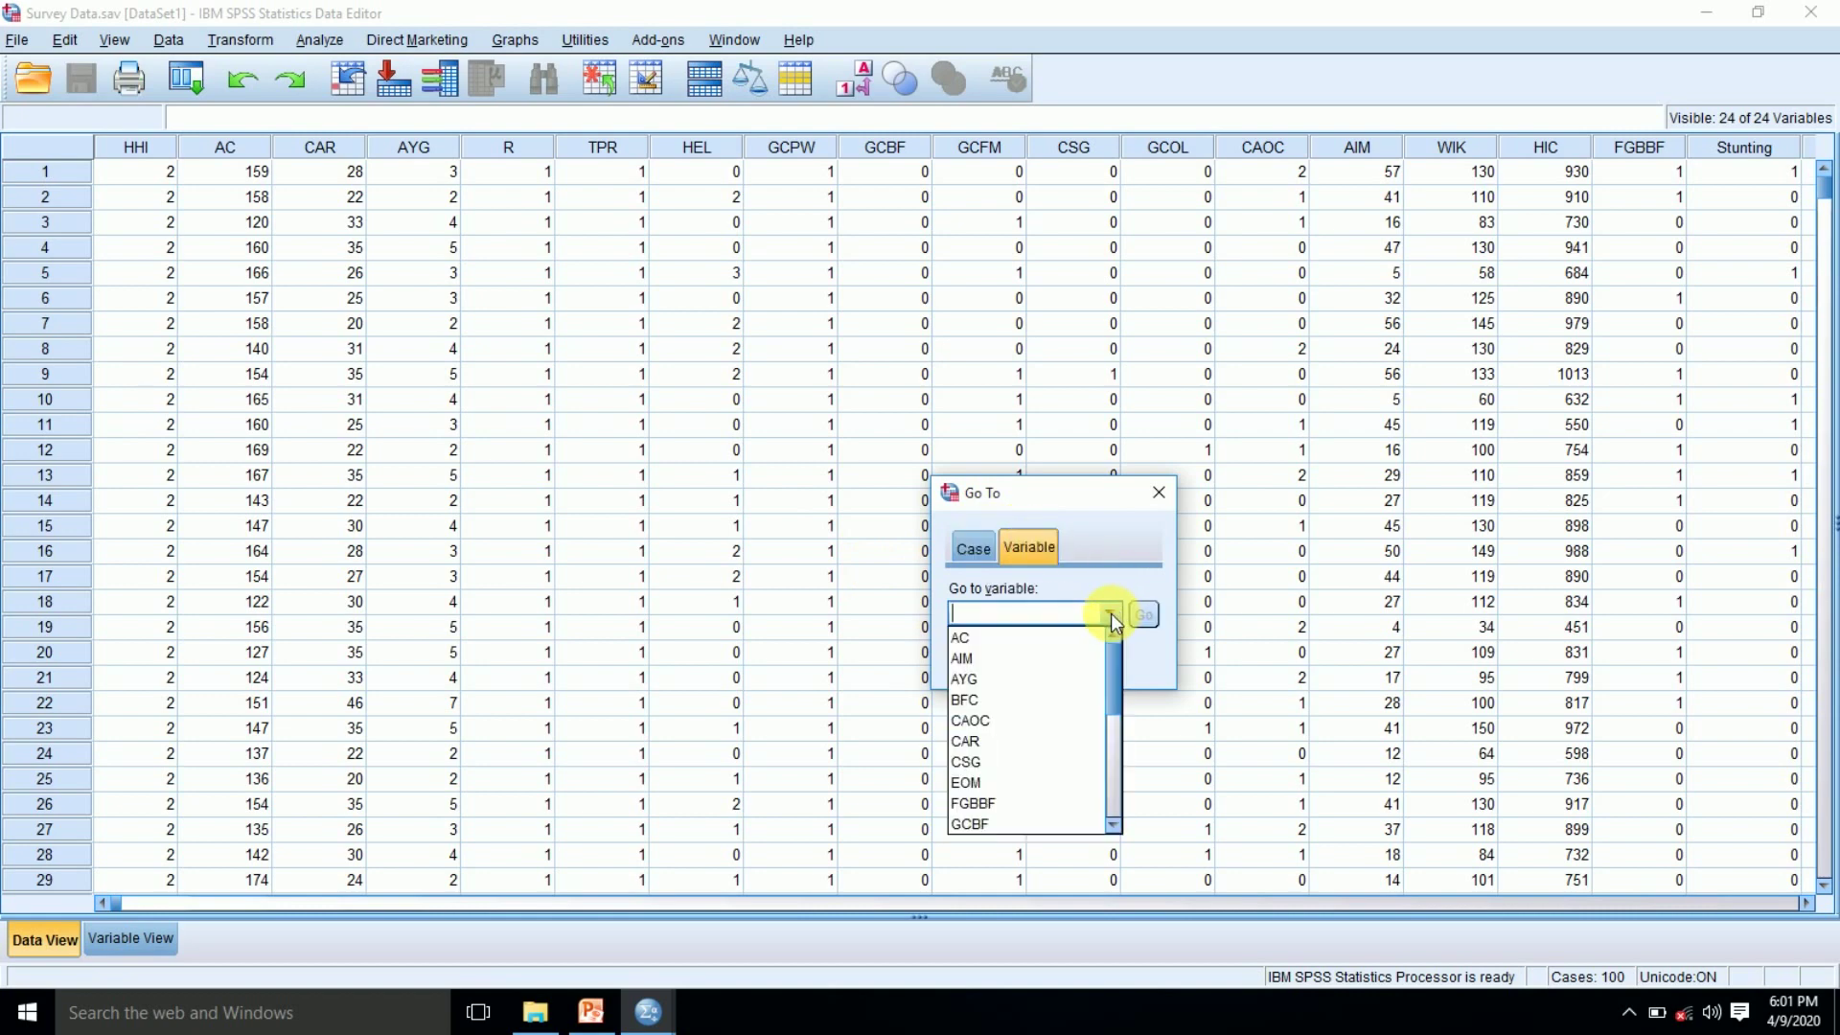
{"action": "left_click_drag", "start_coordinate": [1111, 676], "coordinate": [1106, 786]}
{"action": "left_click", "coordinate": [976, 802]}
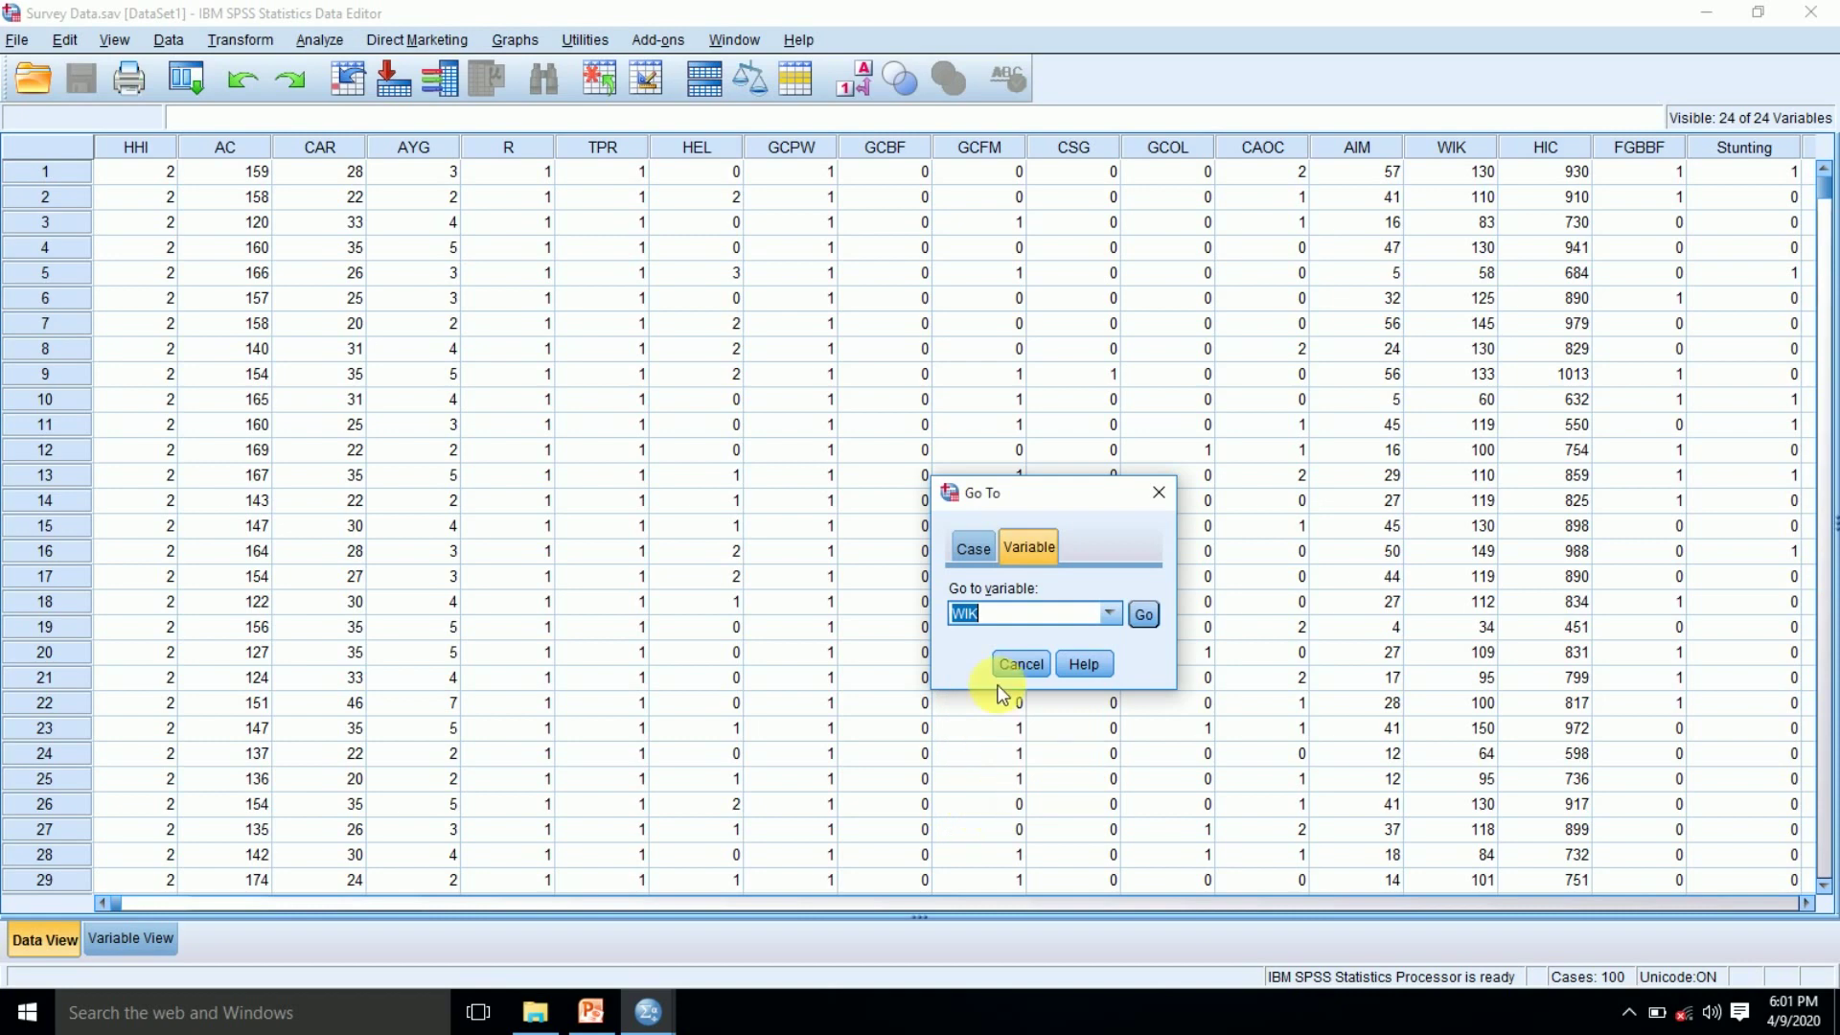
Check the topmost outlier's case number in the output boxplot and go to case 190 in the data
{"action": "left_click", "coordinate": [981, 553]}
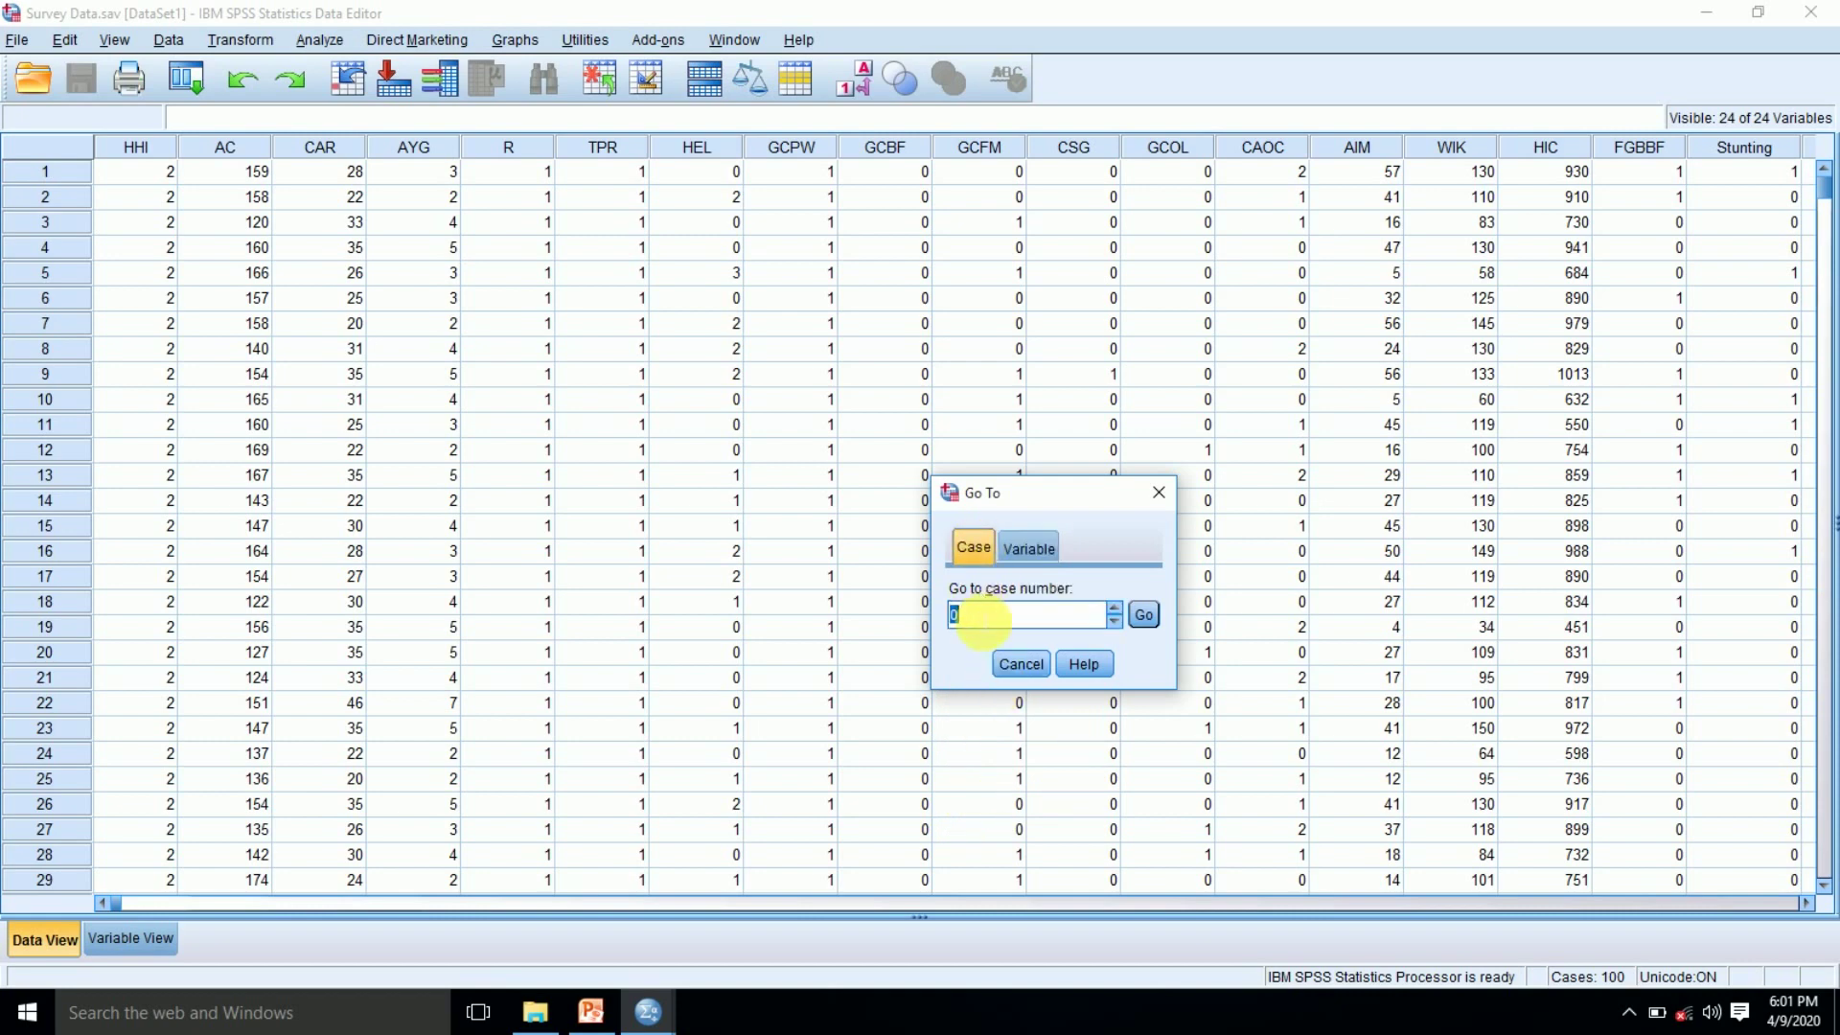
{"action": "left_click", "coordinate": [648, 1011]}
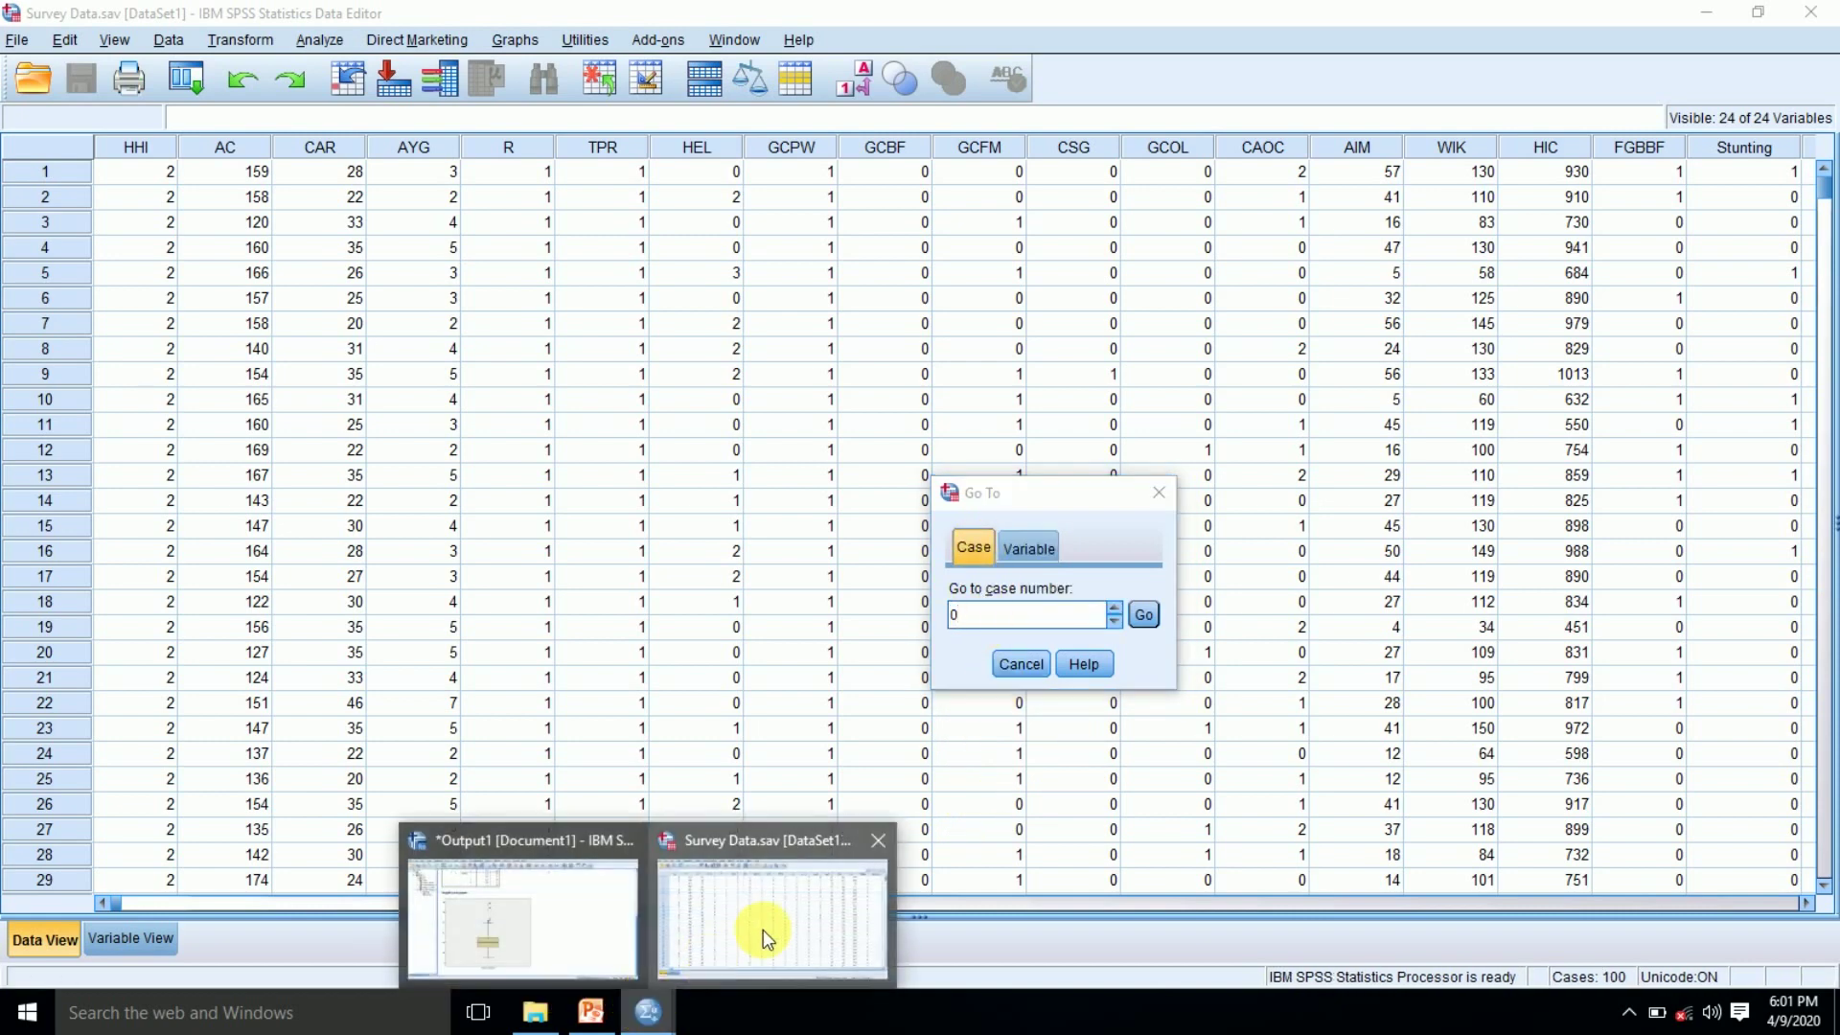
{"action": "left_click", "coordinate": [551, 925]}
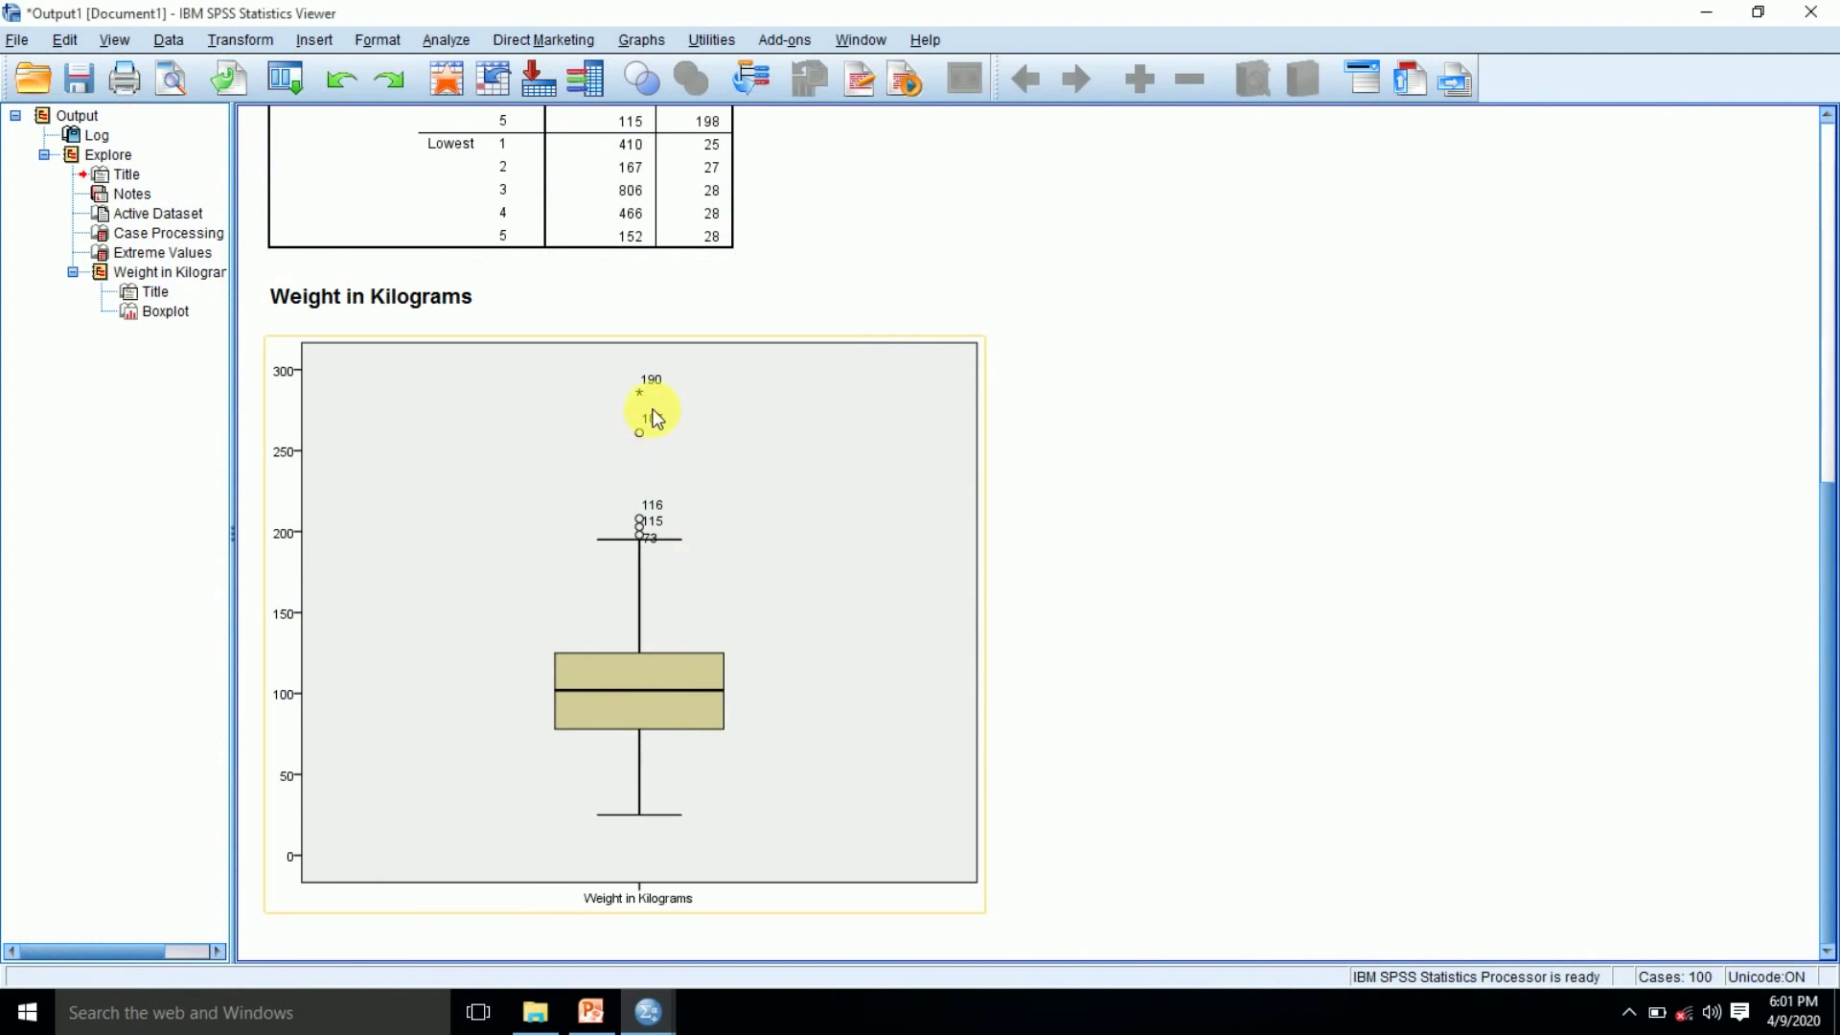
{"action": "left_click", "coordinate": [648, 1011]}
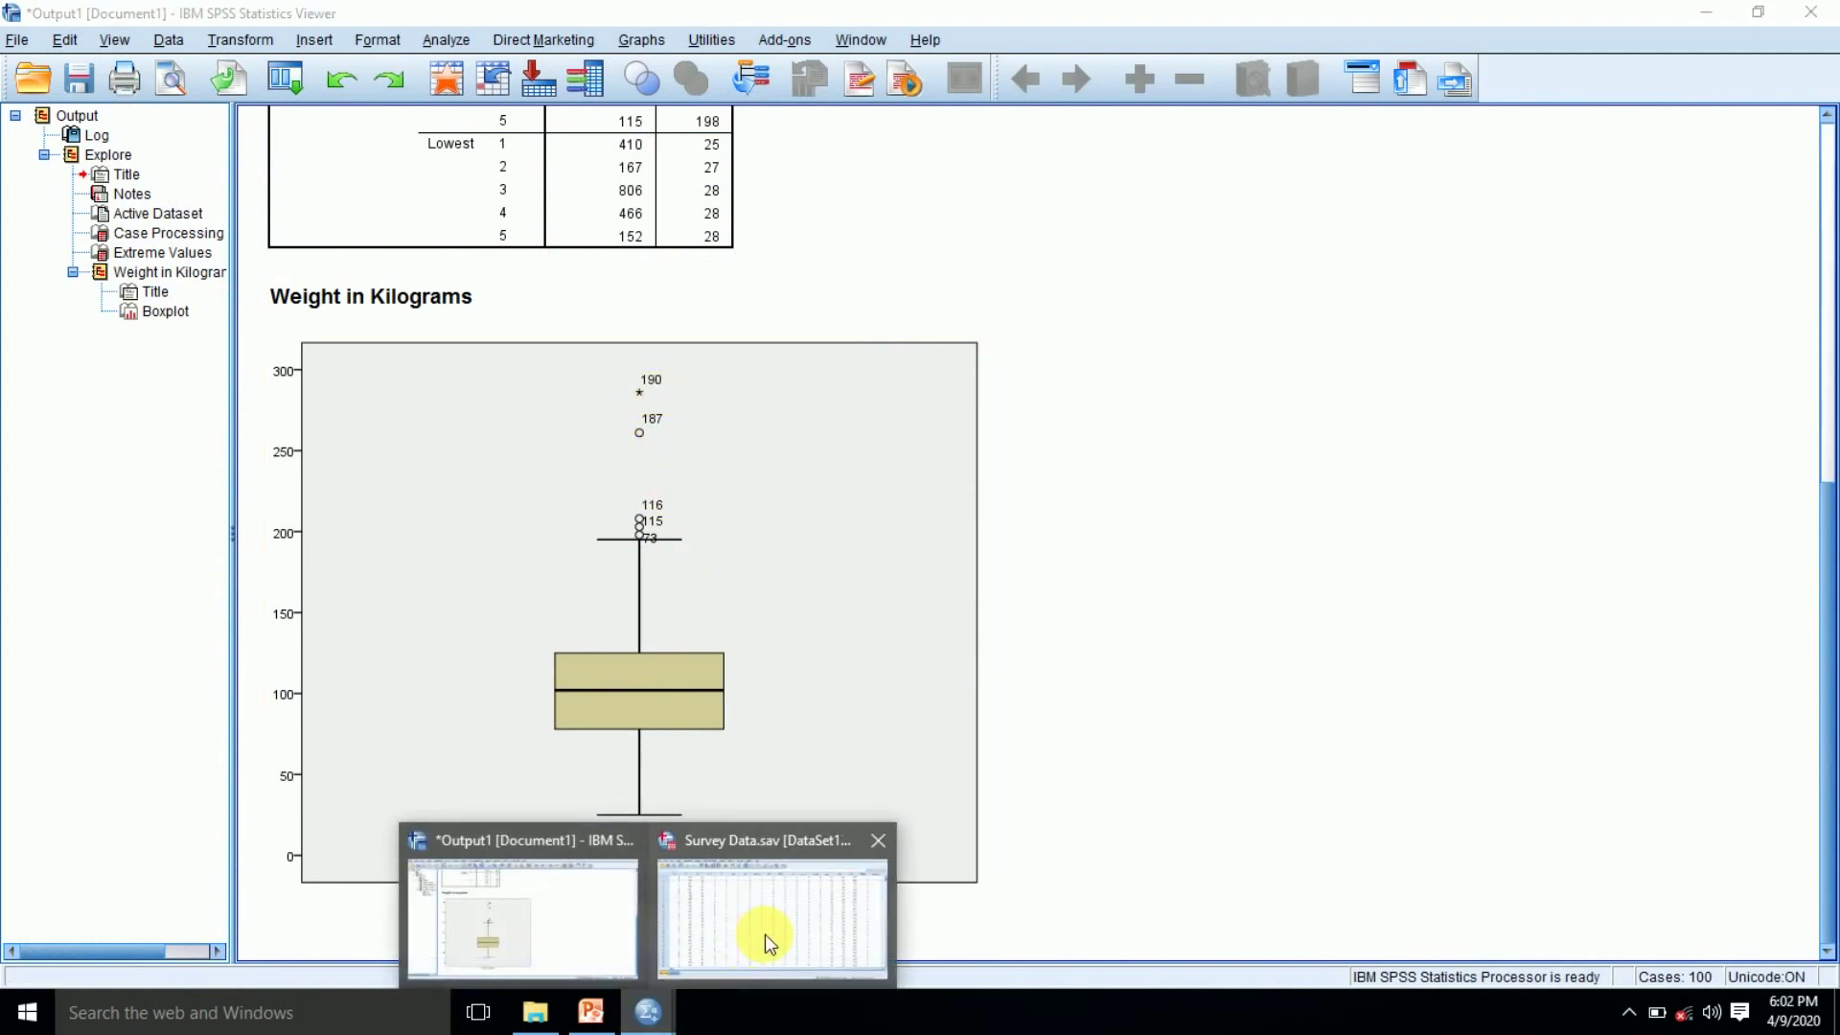
{"action": "left_click", "coordinate": [762, 934]}
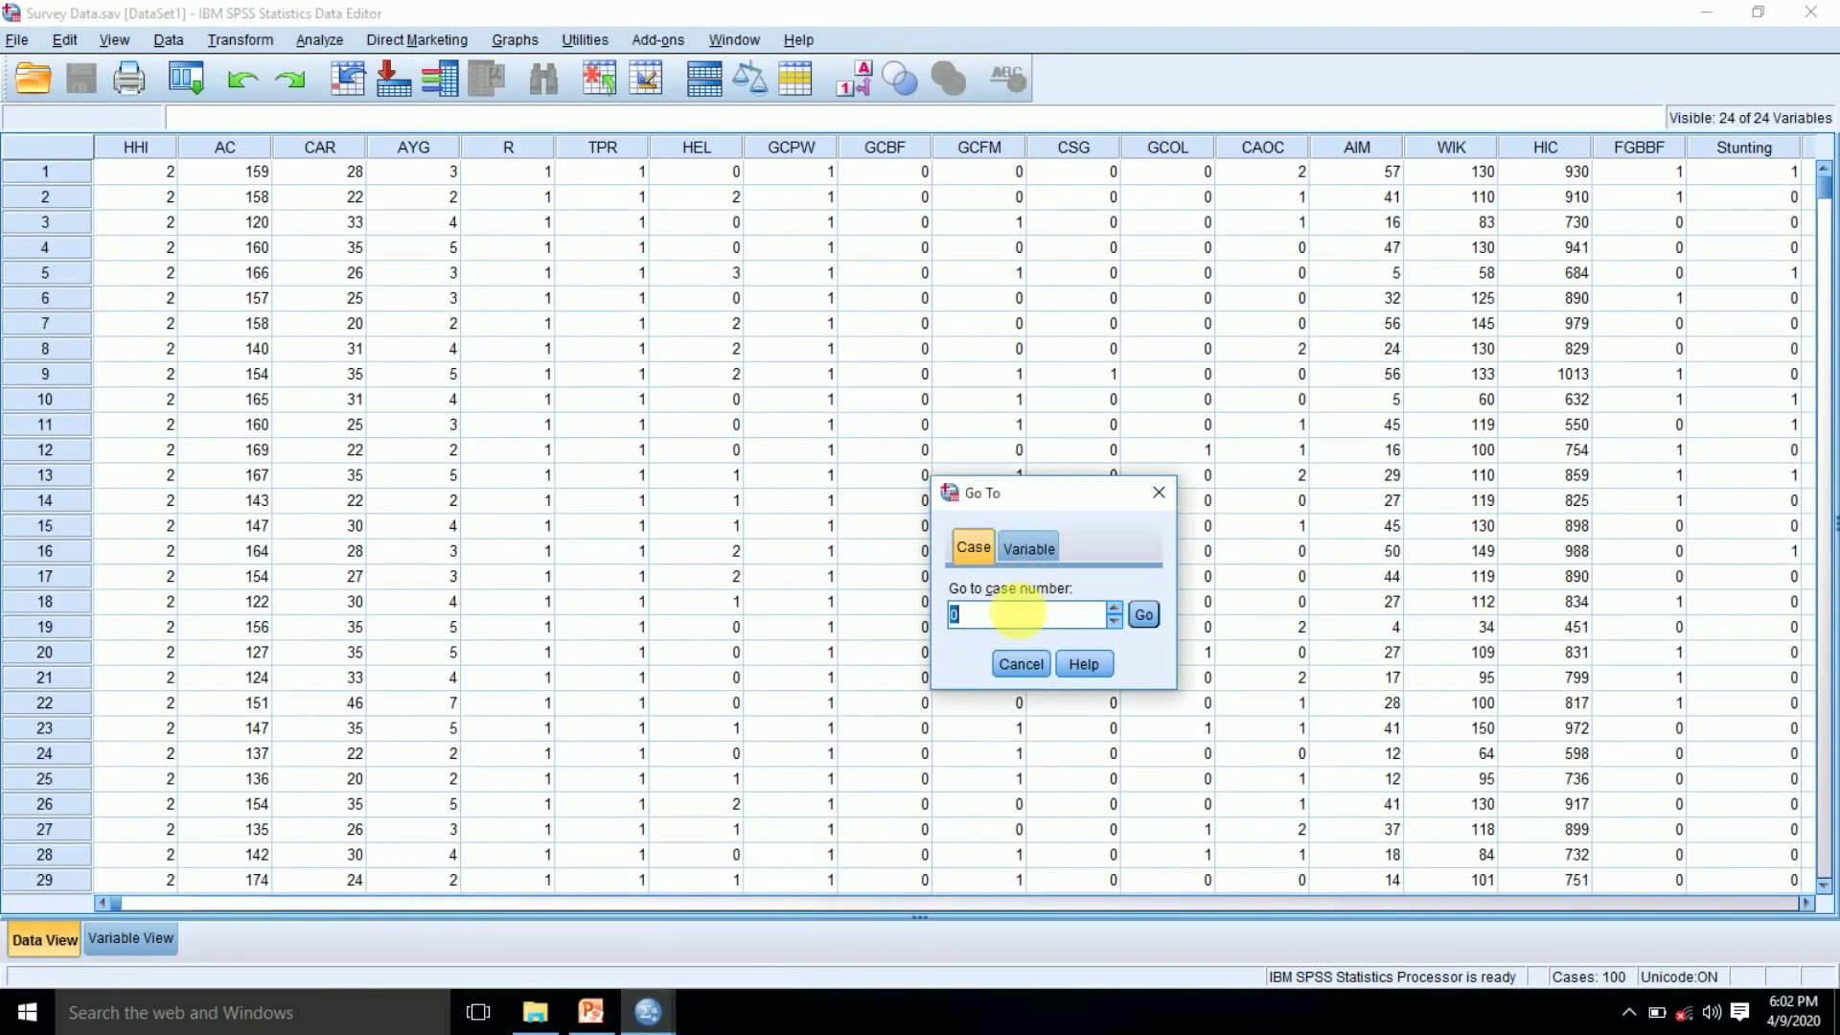
{"action": "type", "text": "190"}
{"action": "left_click", "coordinate": [1145, 614]}
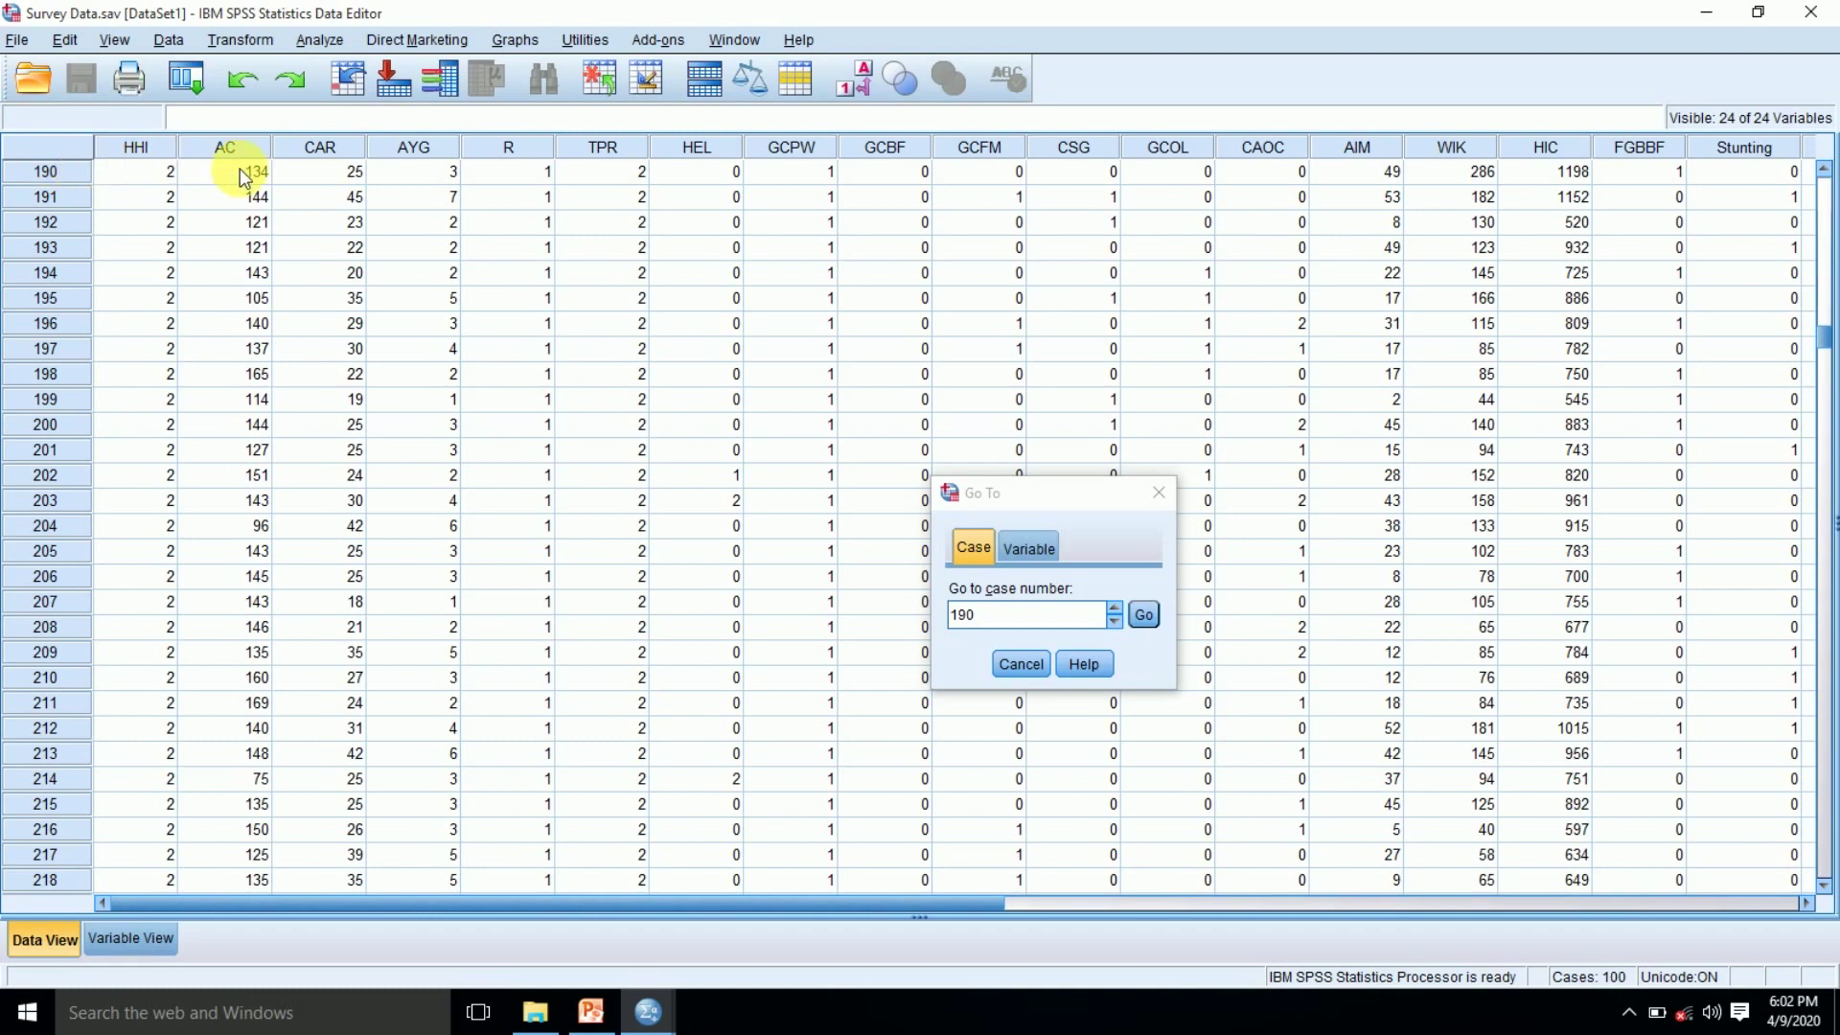
Set the WIK value of case 190 to 186, after first trying the missing-value code 999
{"action": "left_click", "coordinate": [1482, 173]}
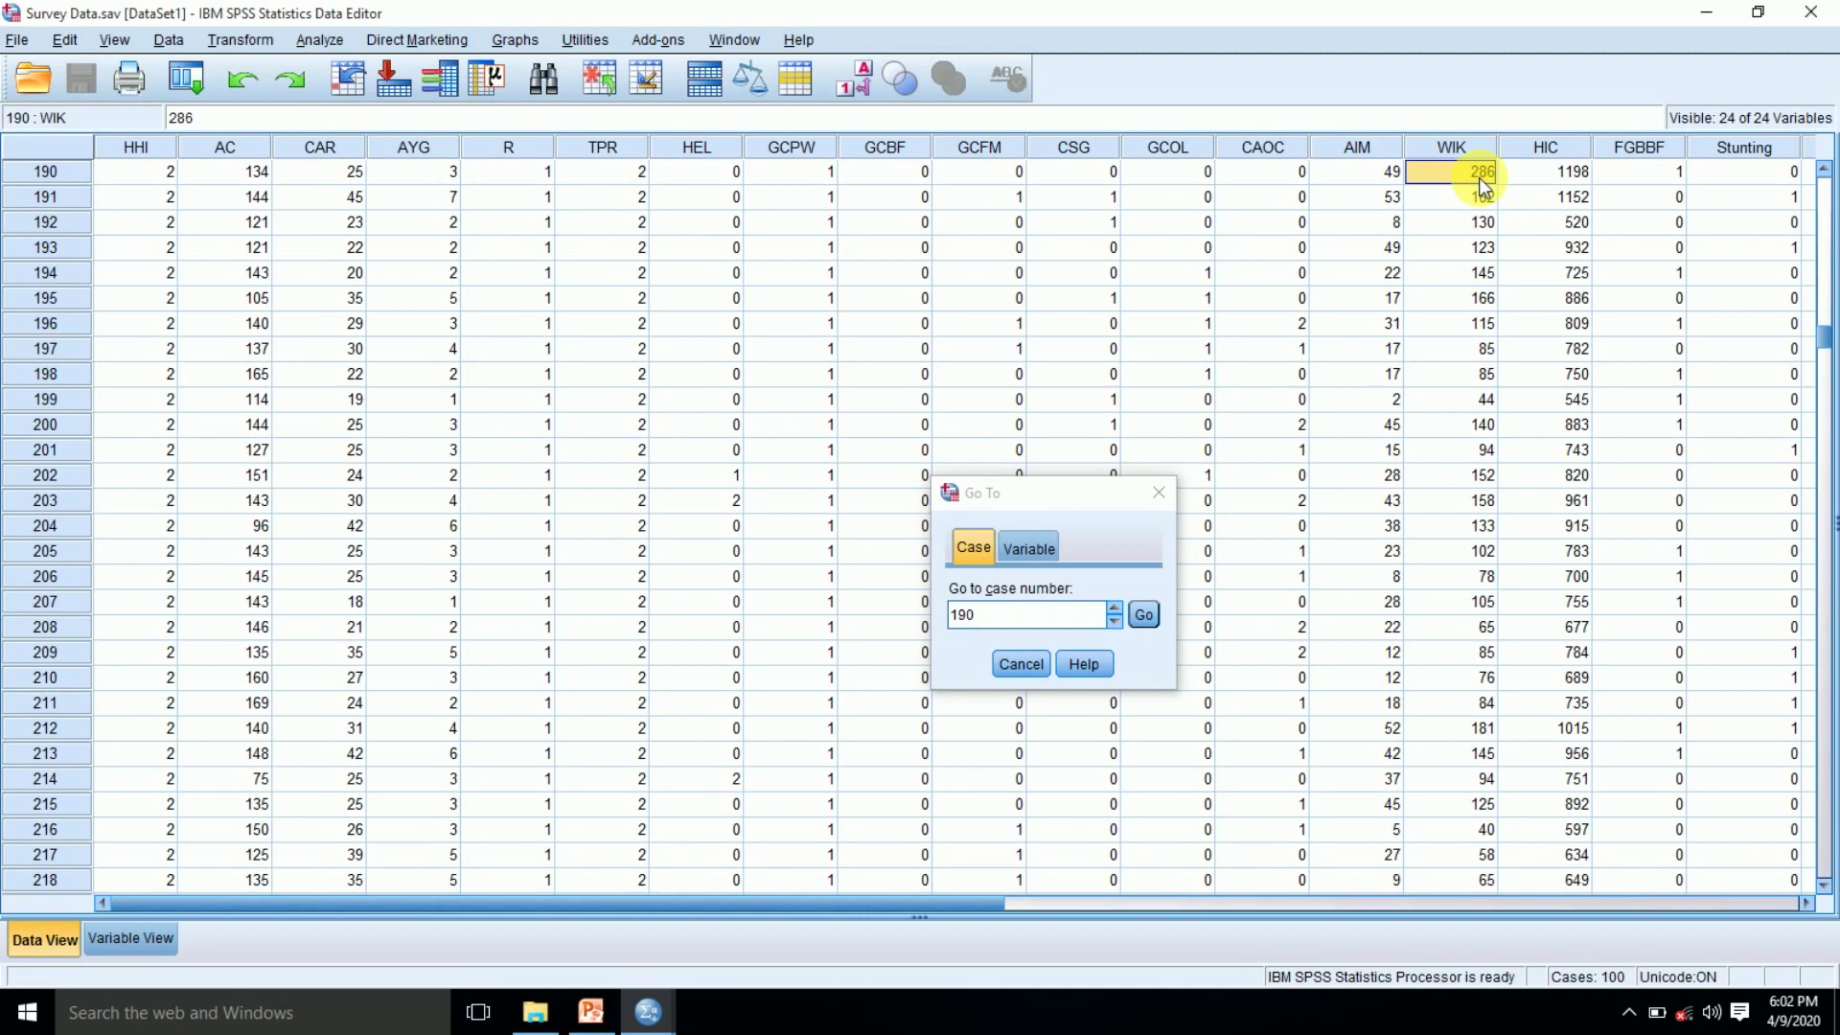
{"action": "type", "text": "999"}
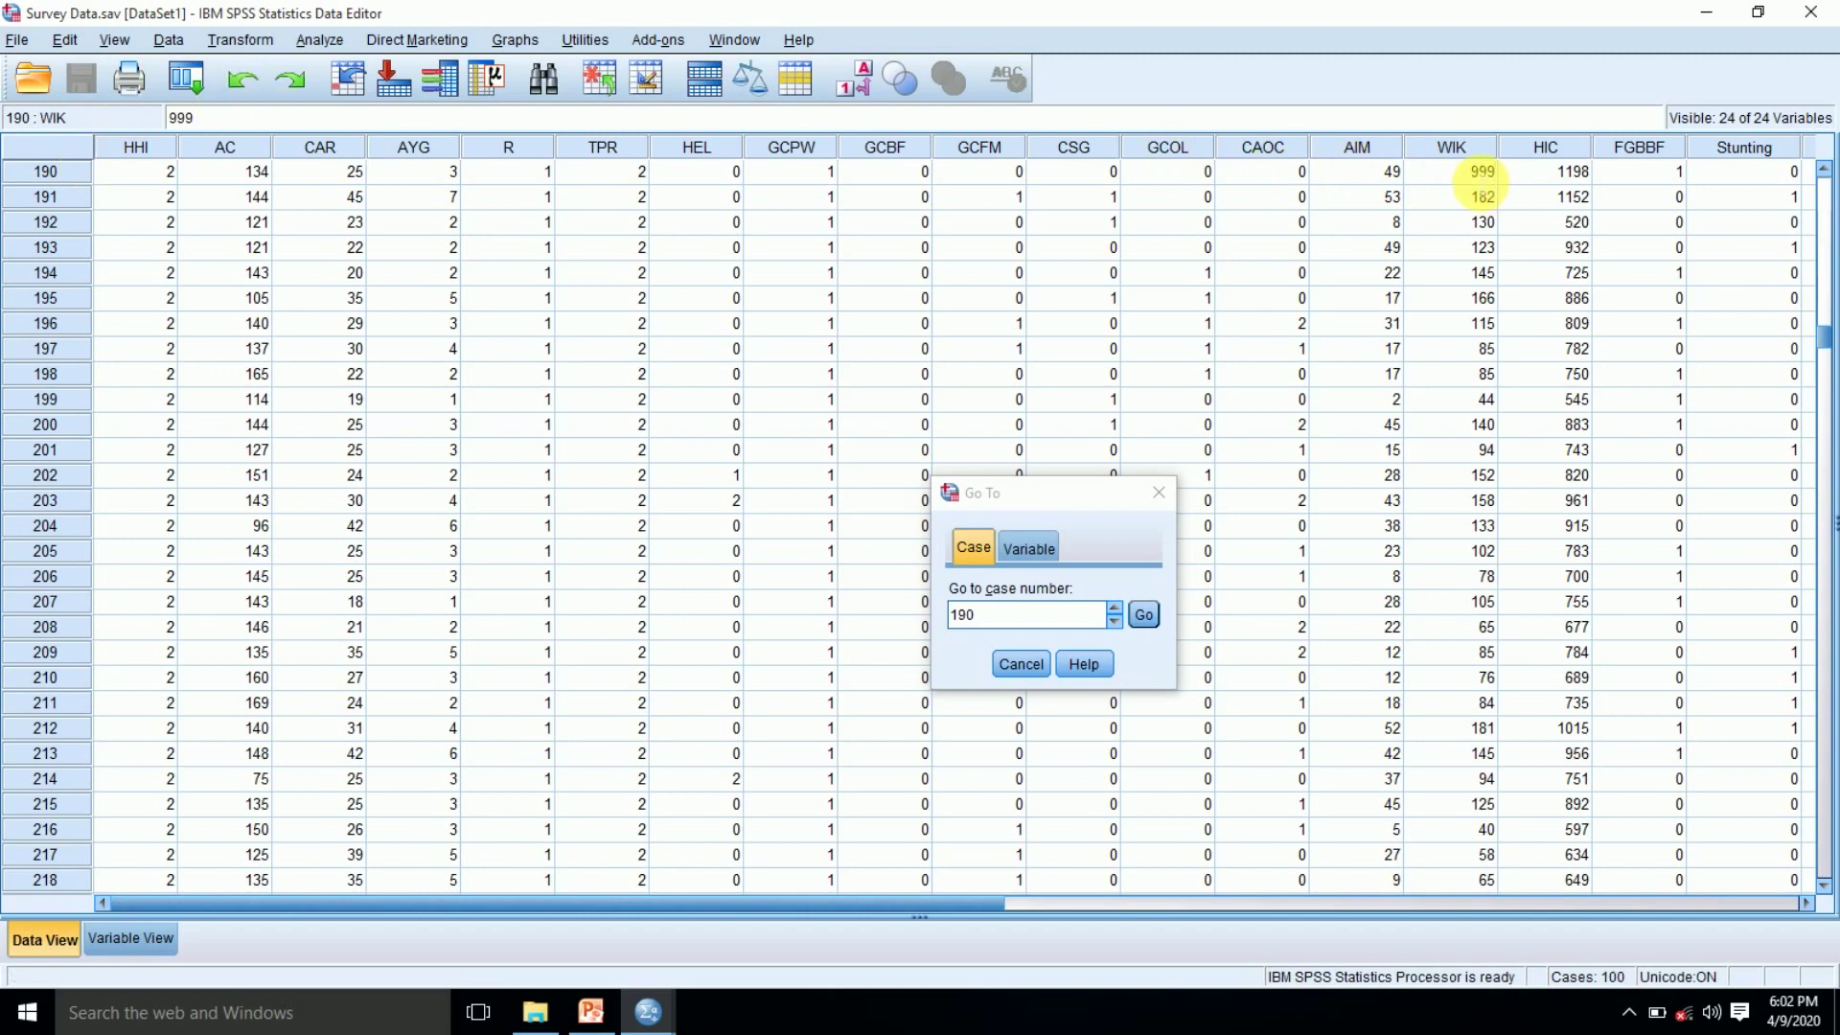
{"action": "key", "text": "BackSpace"}
{"action": "key", "text": "BackSpace"}
{"action": "key", "text": "BackSpace"}
{"action": "type", "text": "286"}
{"action": "key", "text": "Escape"}
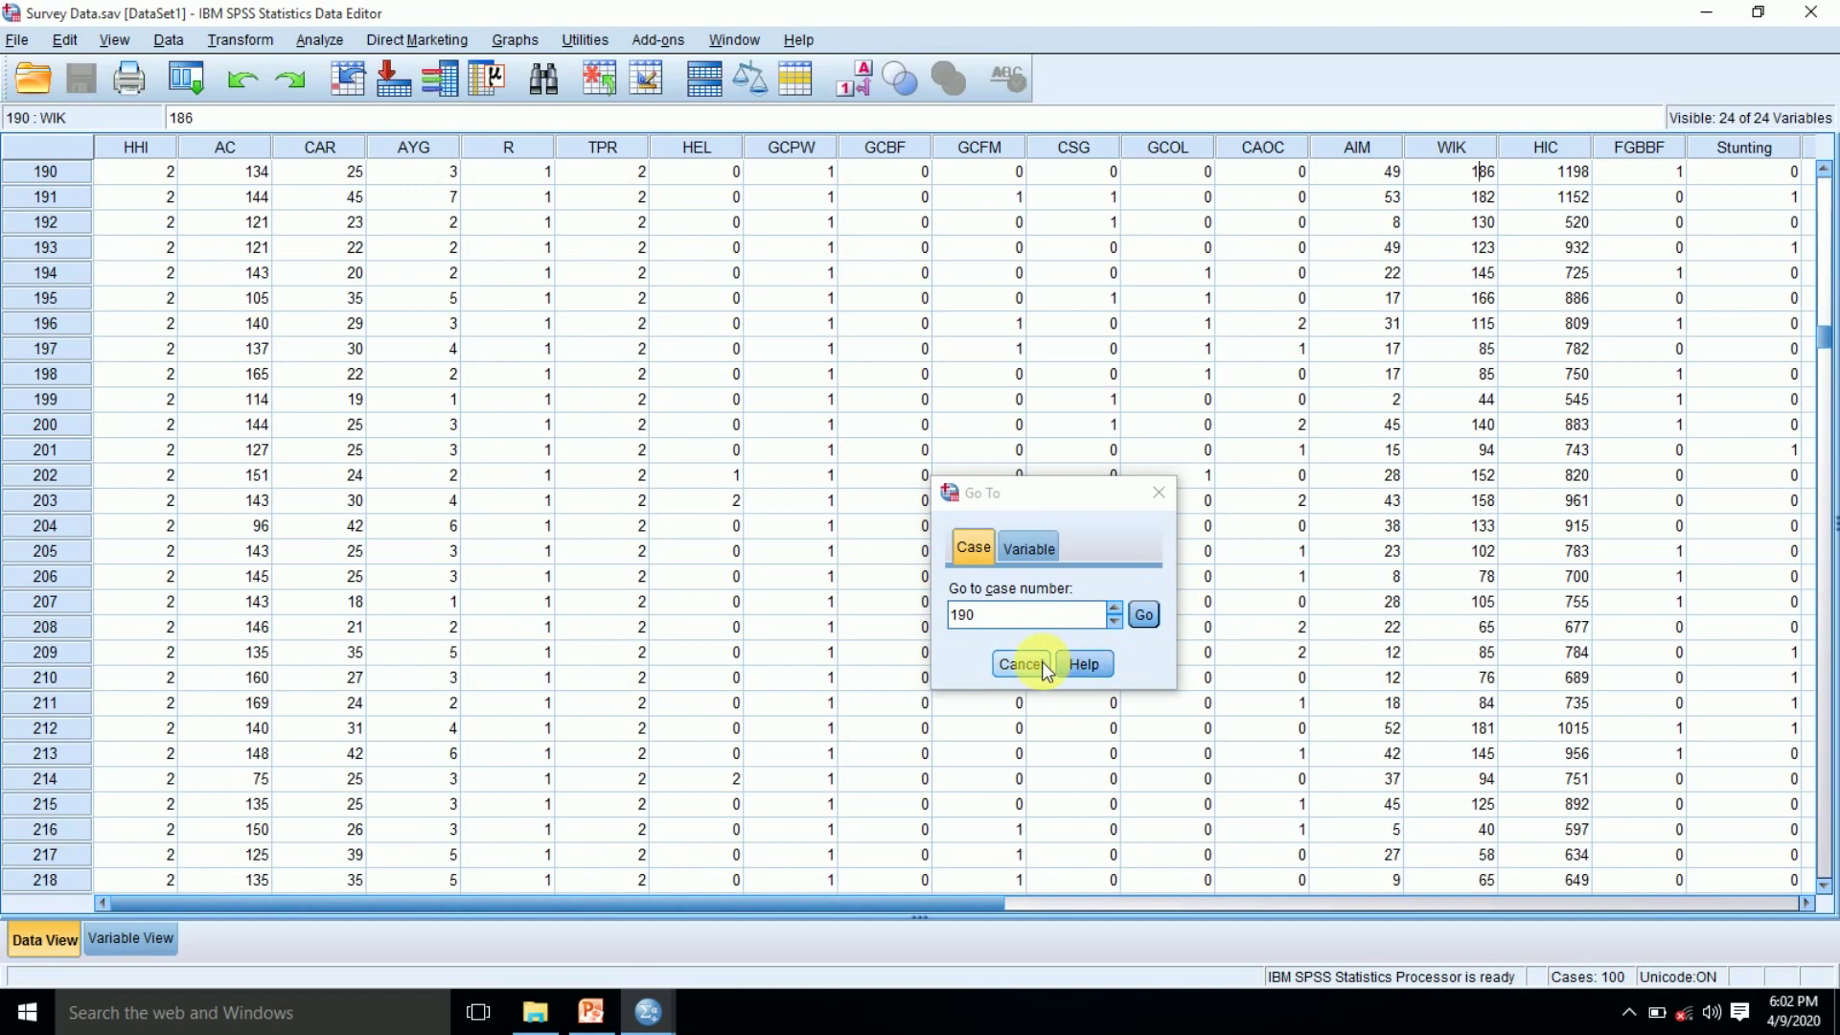
{"action": "left_click", "coordinate": [1018, 616]}
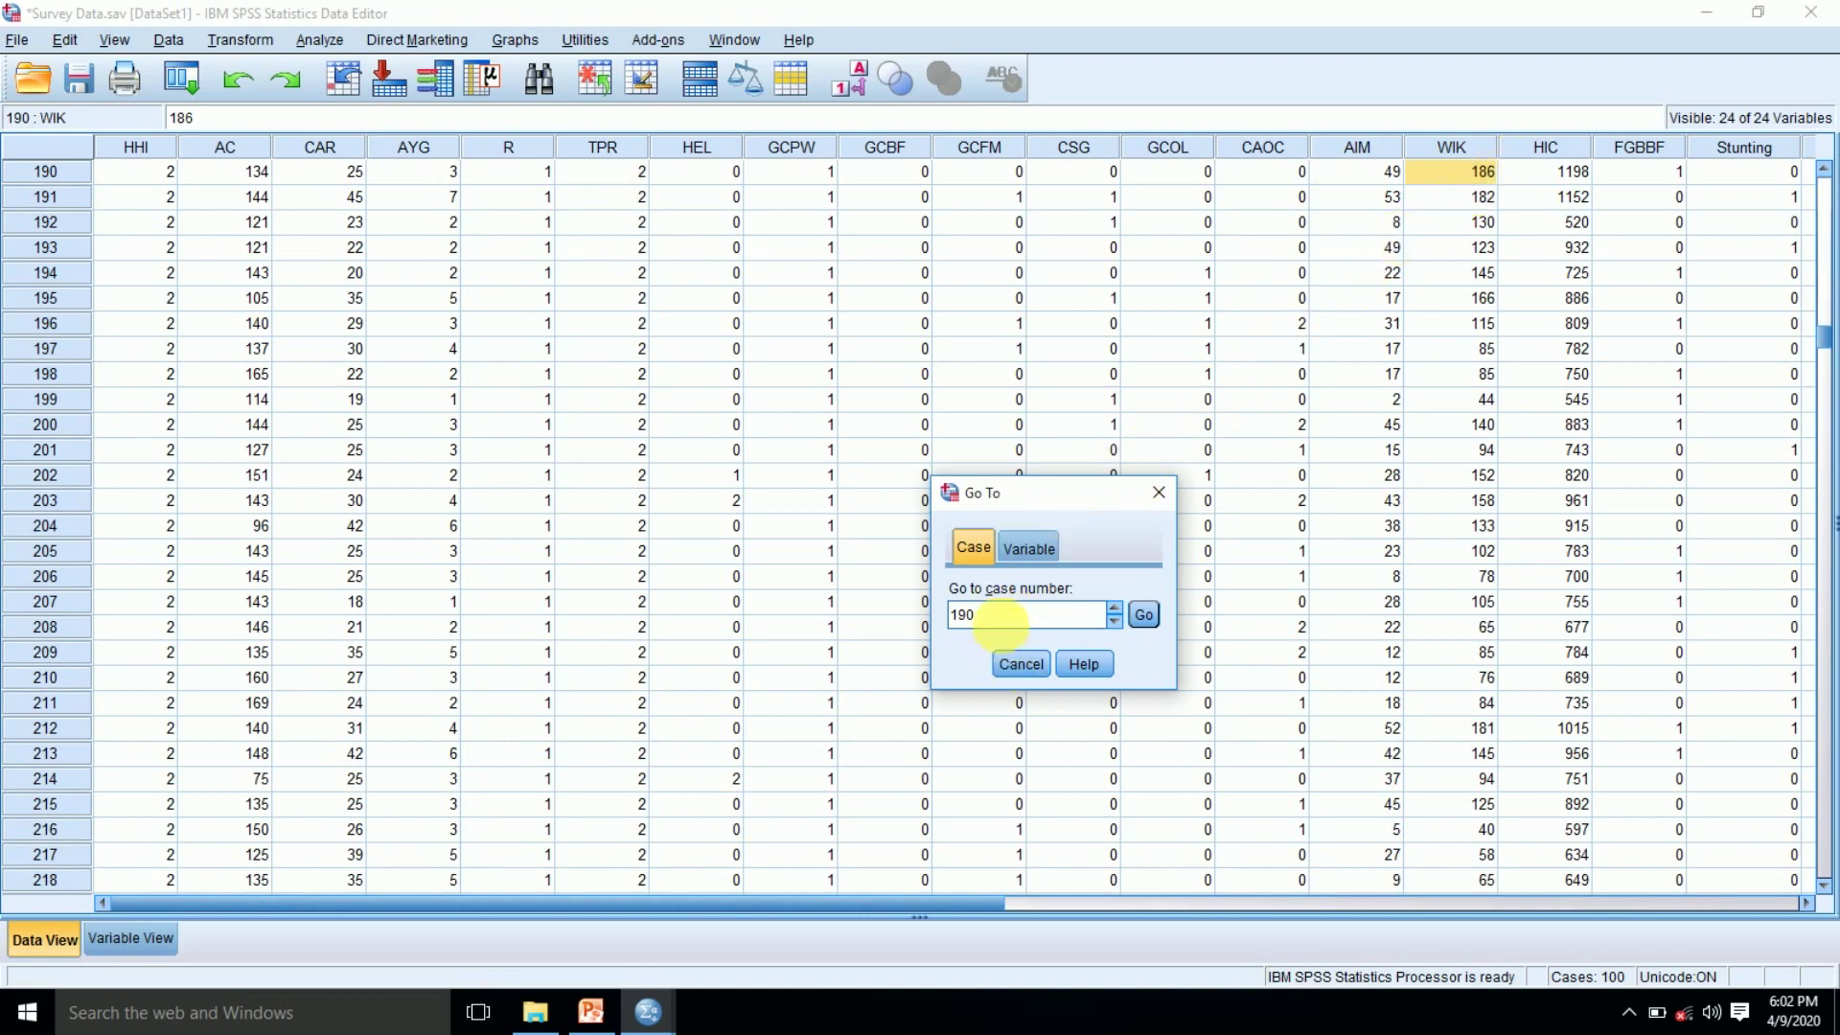
Check the second-highest outlier's case number in the output boxplot and go to case 187 in the data
{"action": "left_click", "coordinate": [648, 1012]}
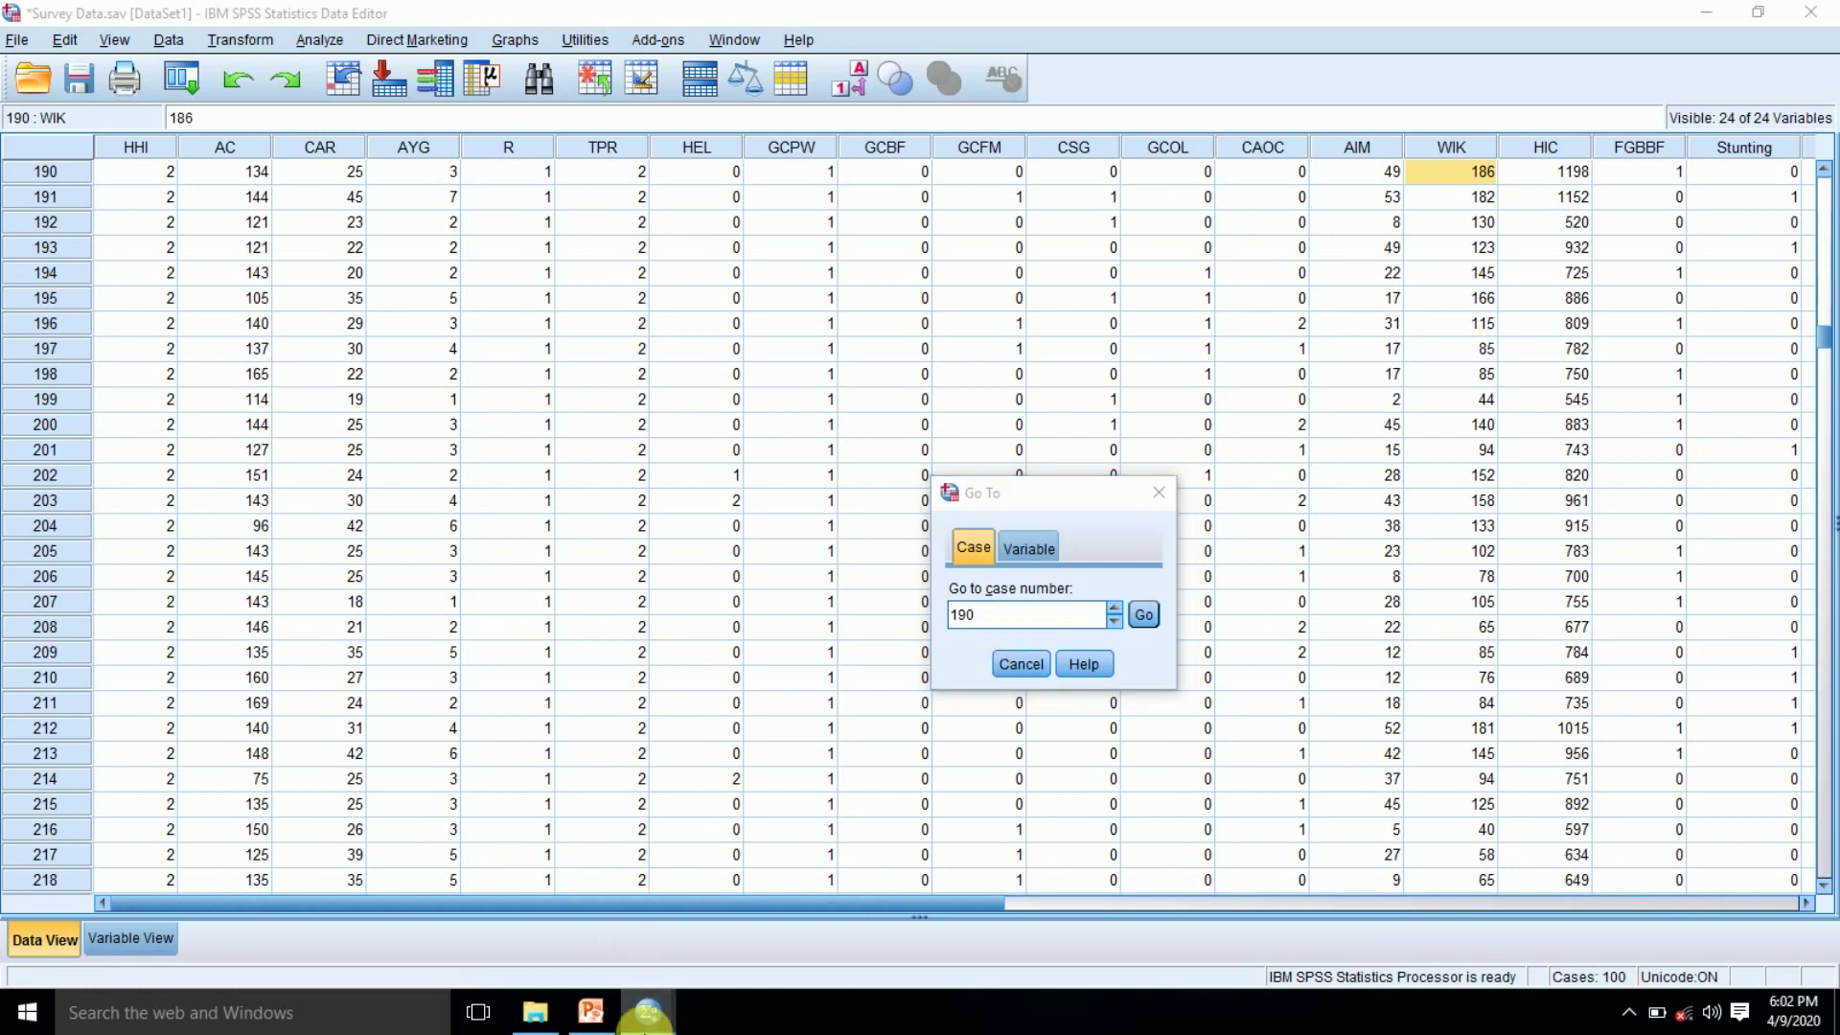
{"action": "mouse_move", "coordinate": [561, 929]}
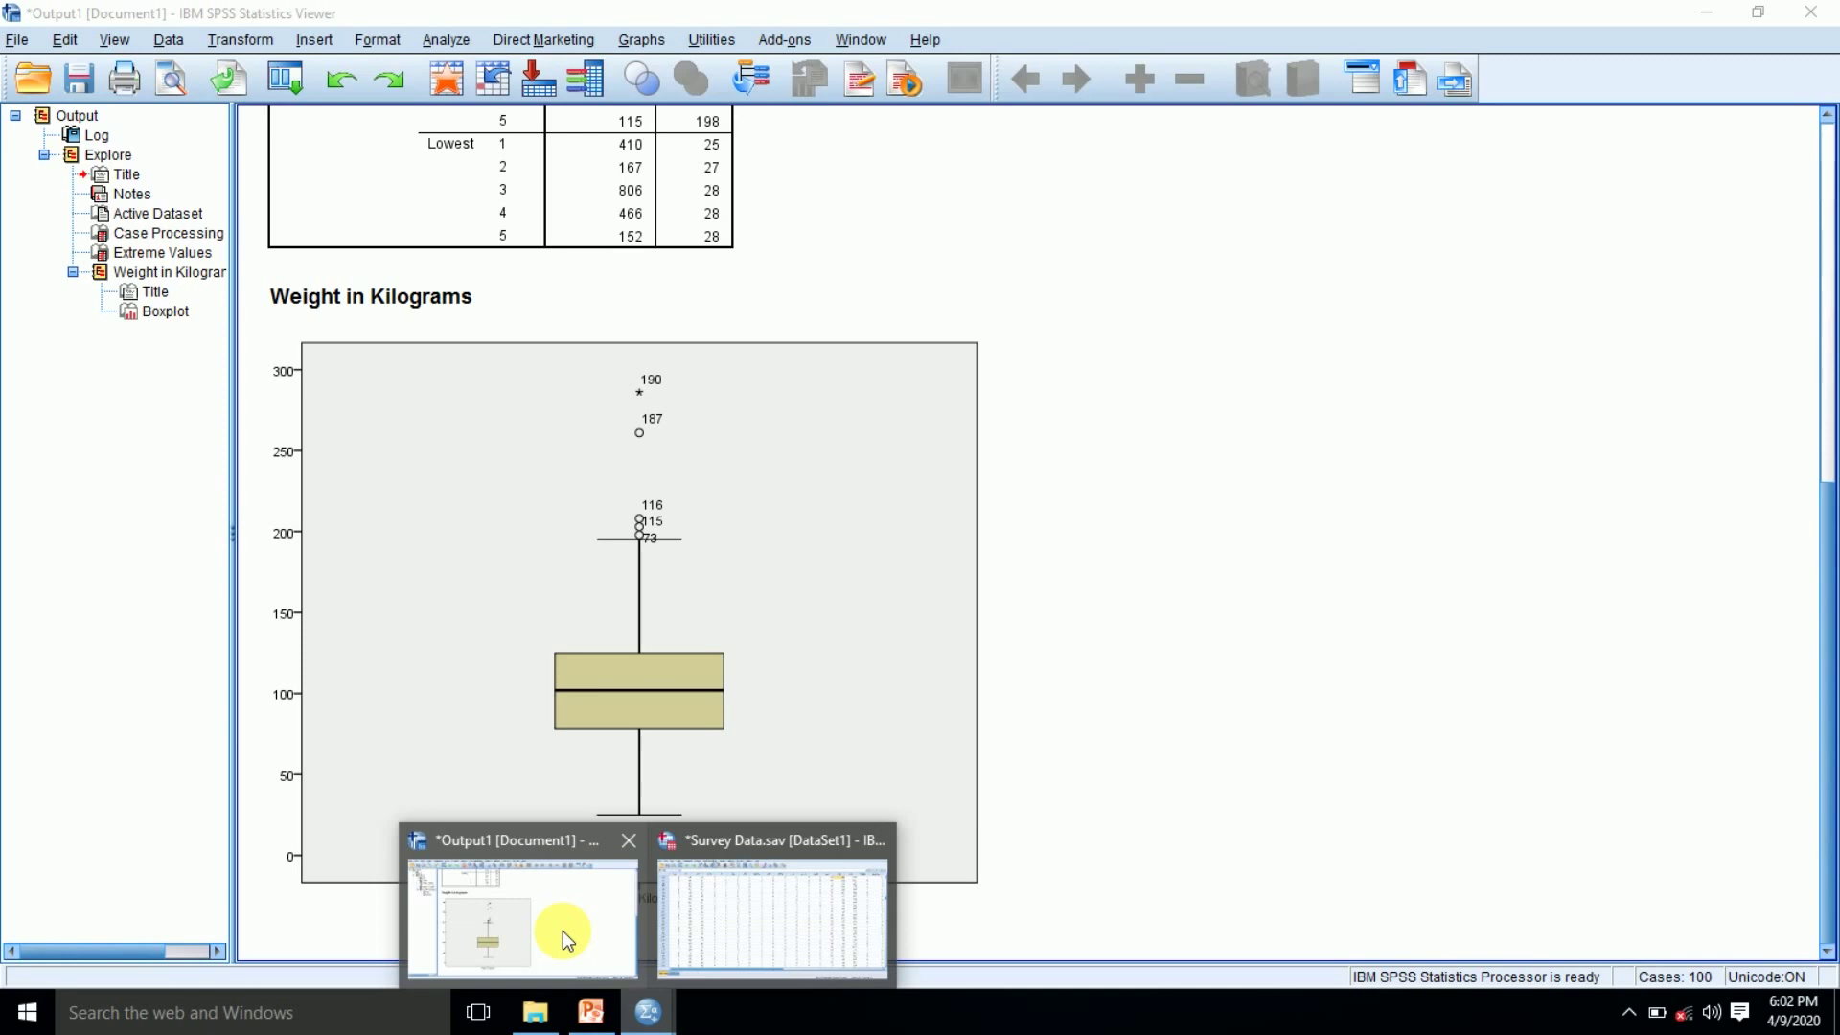
{"action": "left_click", "coordinate": [562, 930]}
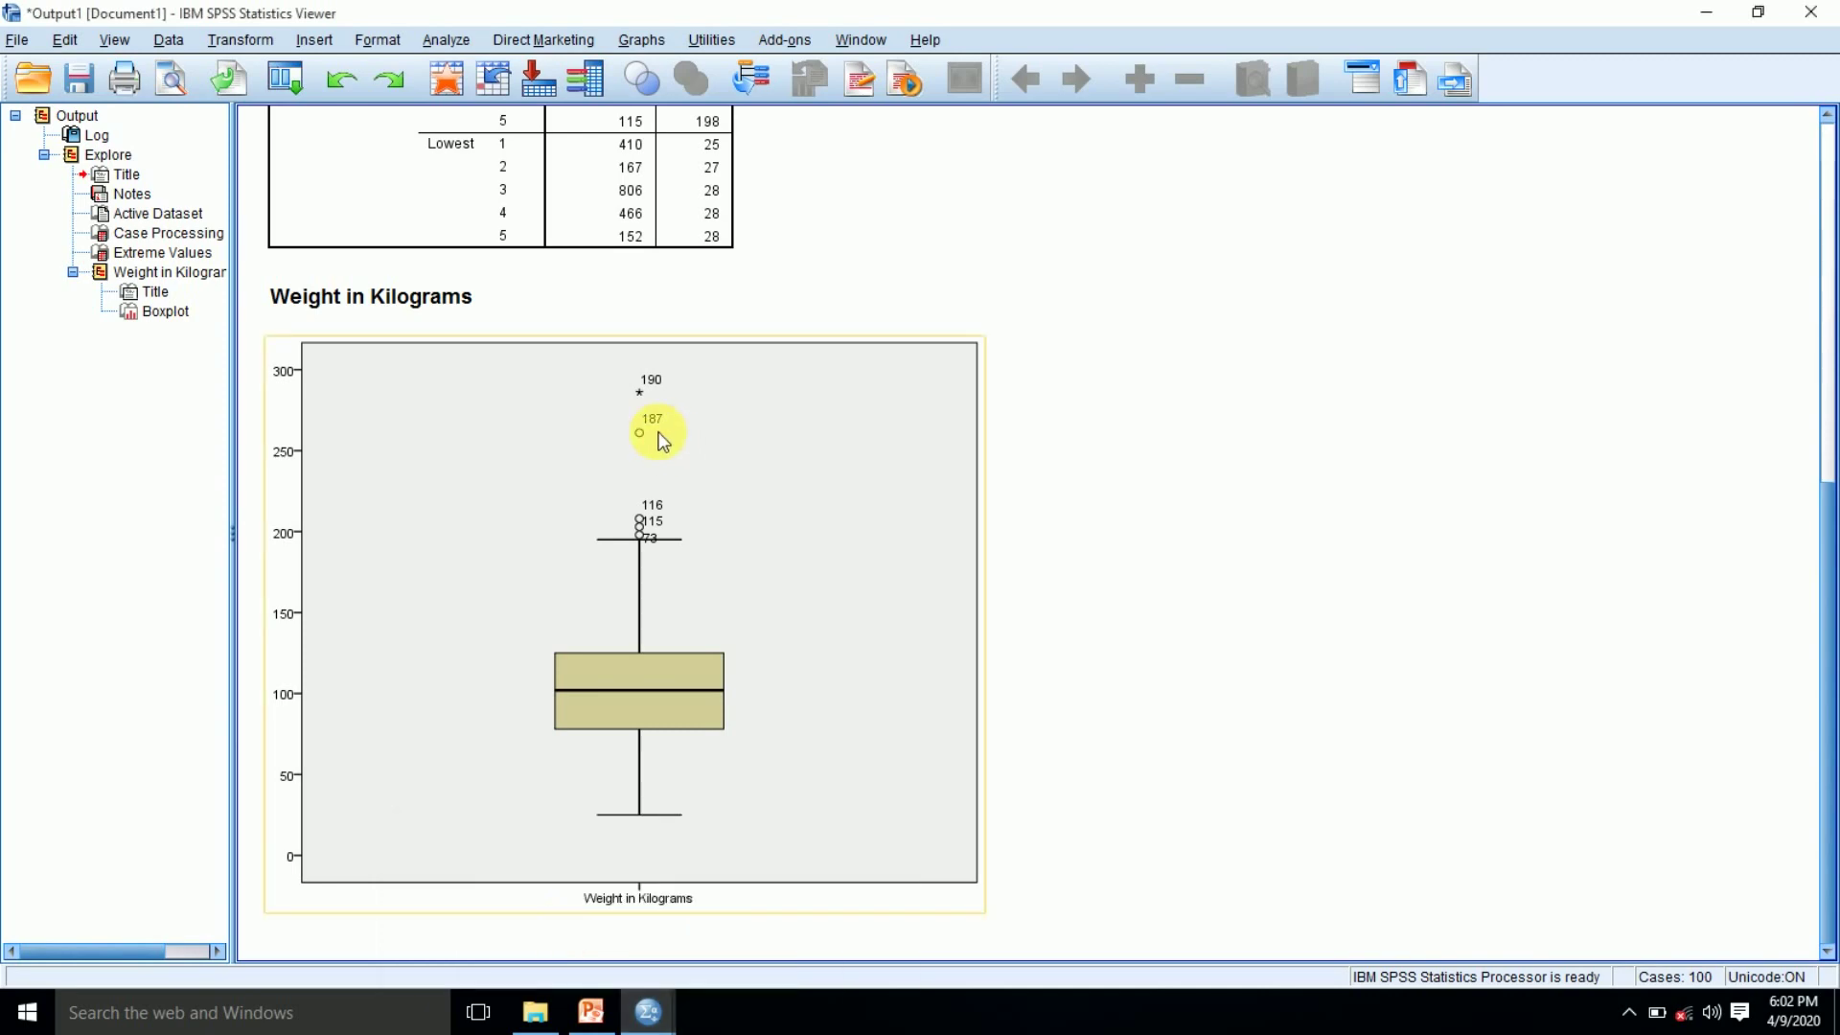
{"action": "left_click", "coordinate": [648, 1012]}
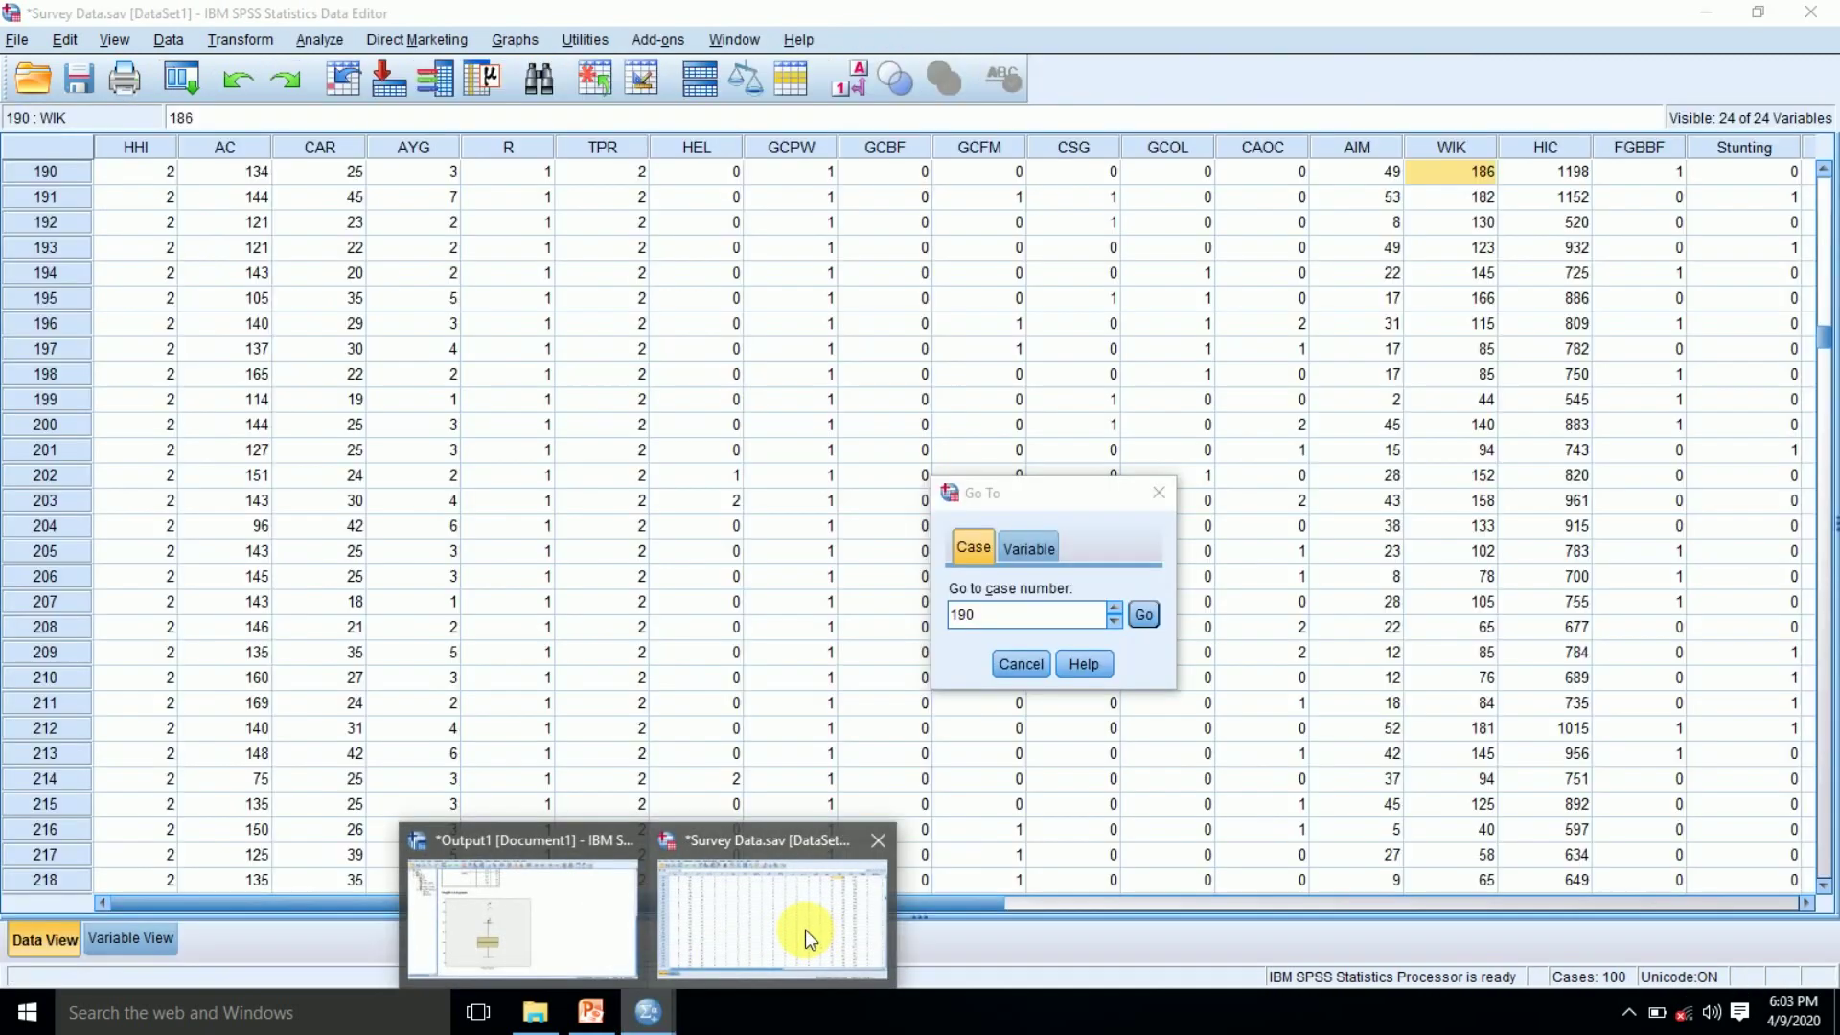
{"action": "left_click", "coordinate": [805, 929]}
{"action": "type", "text": "187"}
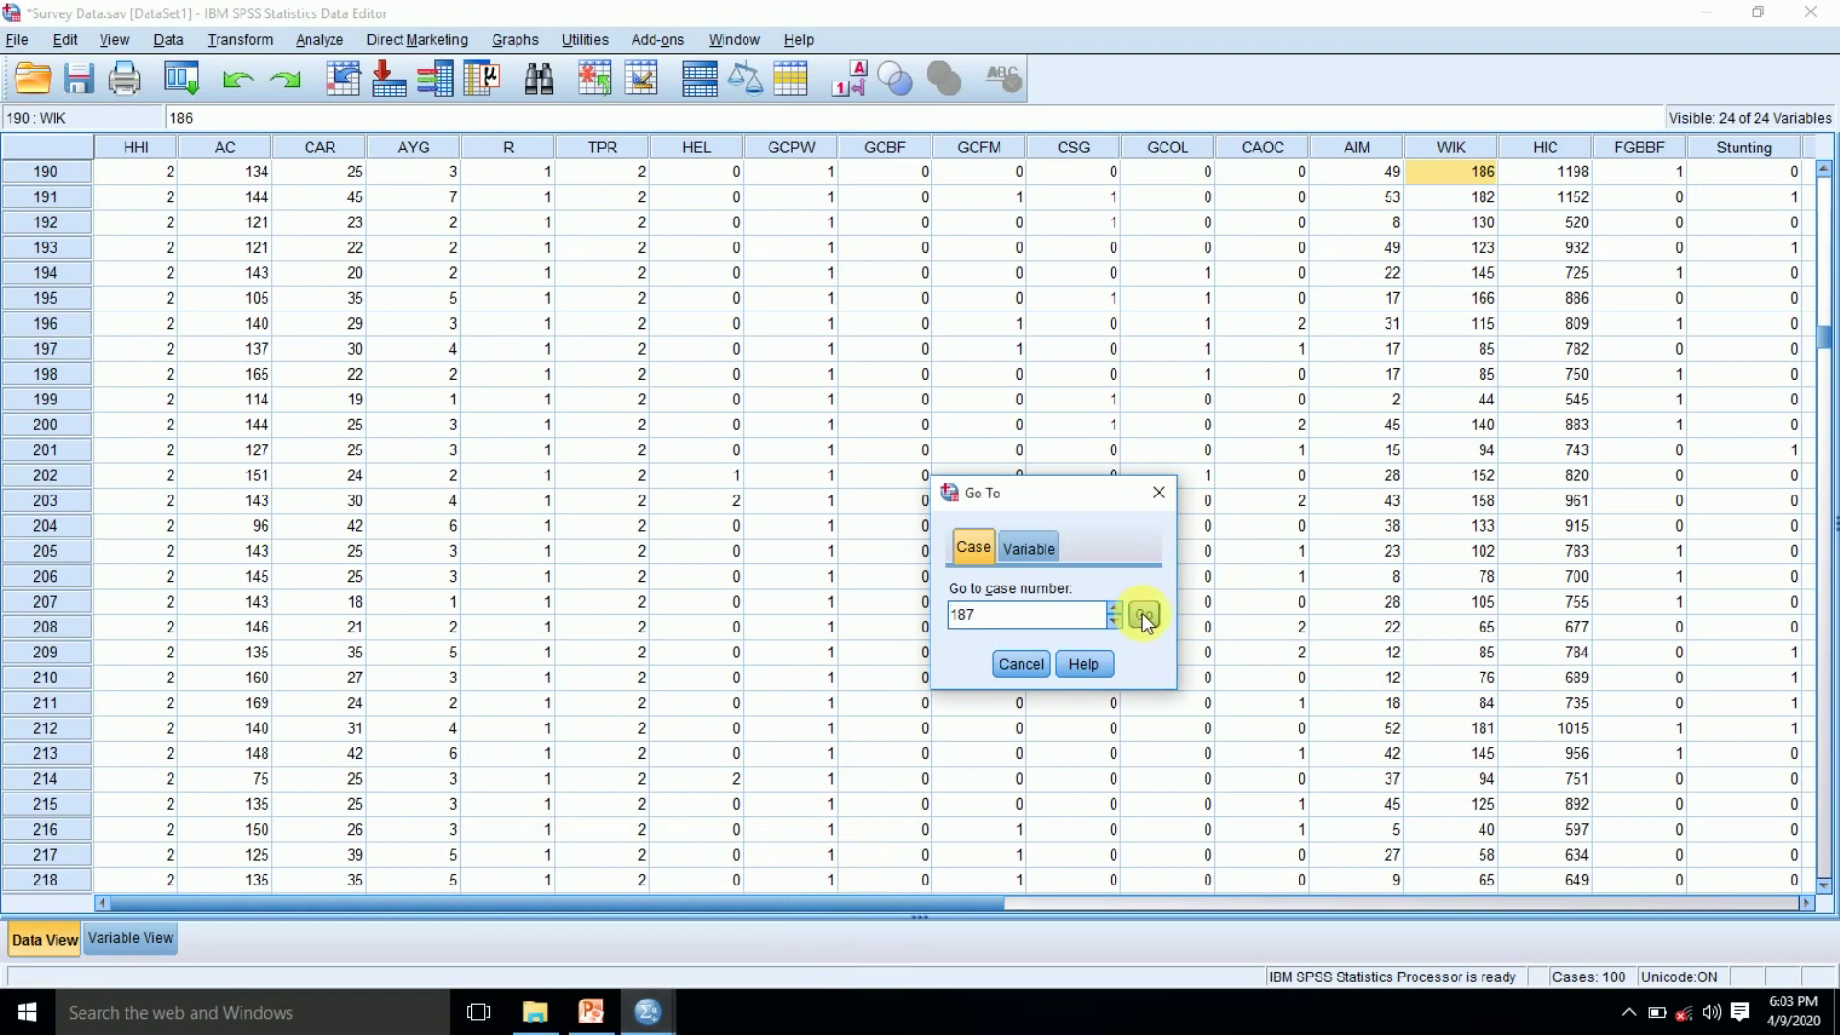
{"action": "left_click", "coordinate": [1143, 615]}
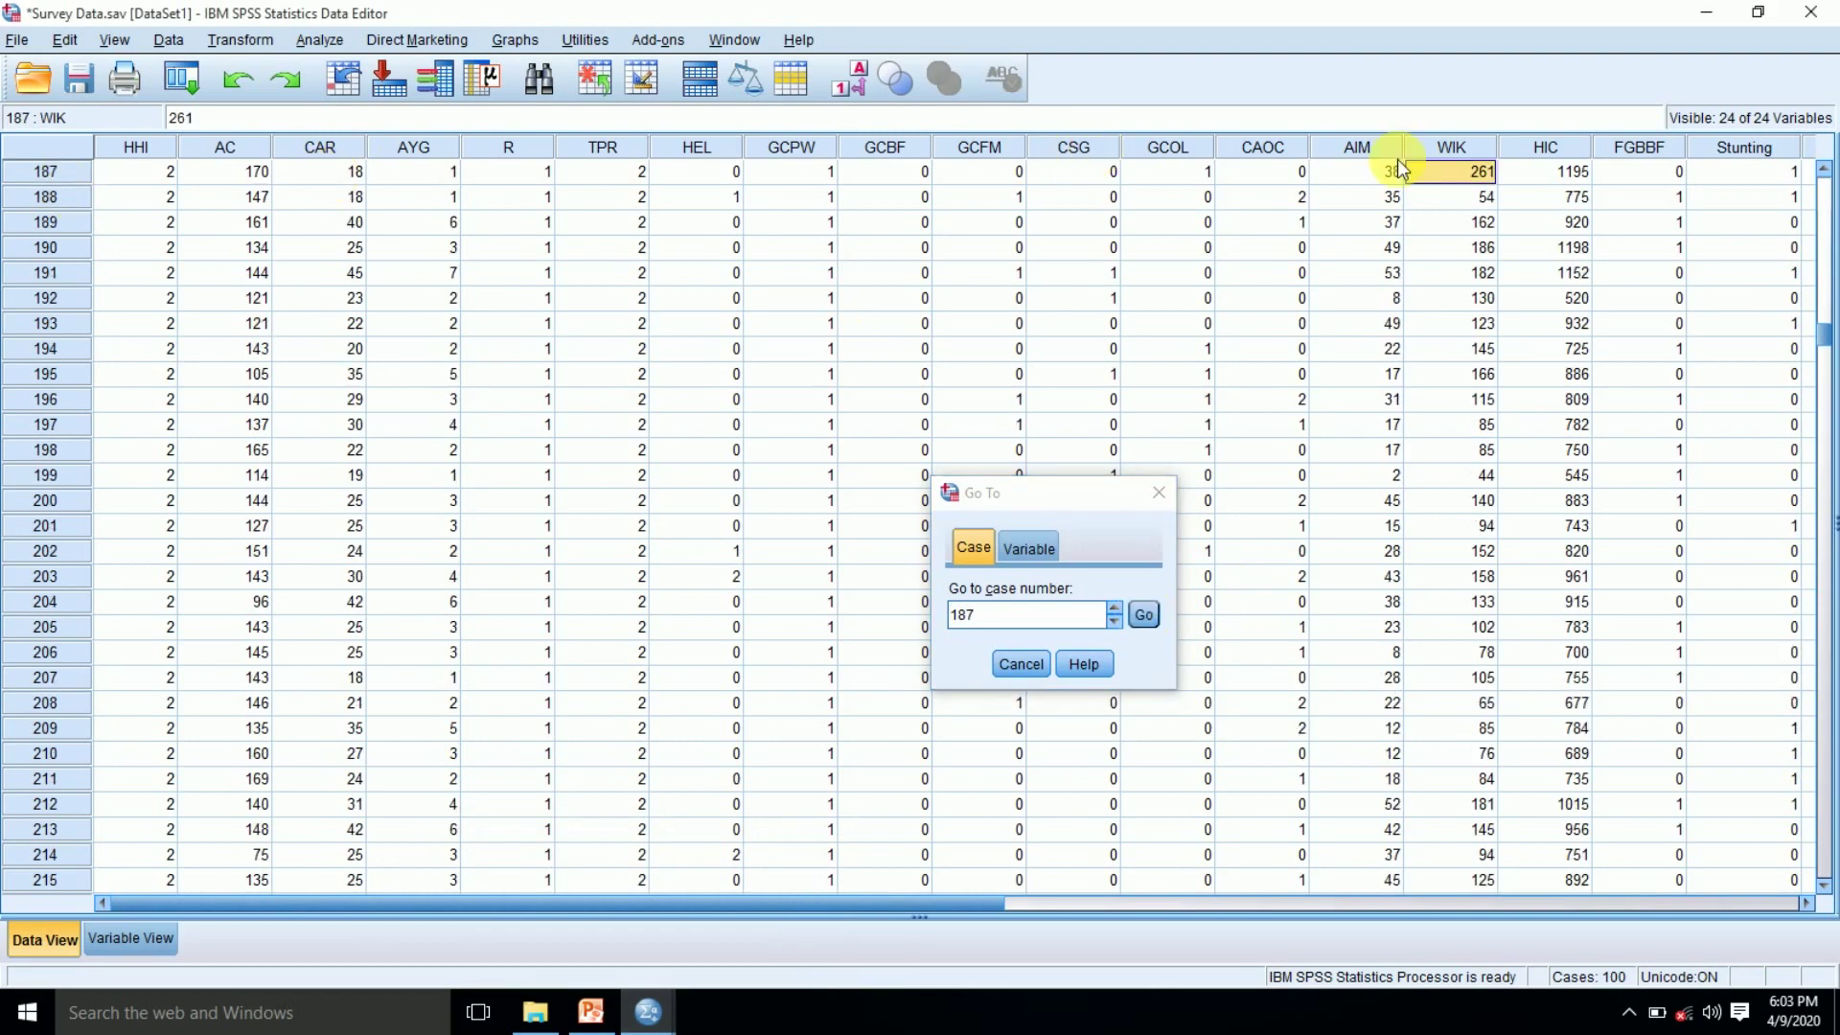
Replace the WIK value of case 187 with the missing-value code 999
{"action": "double_click", "coordinate": [1485, 173]}
{"action": "double_click", "coordinate": [1495, 180]}
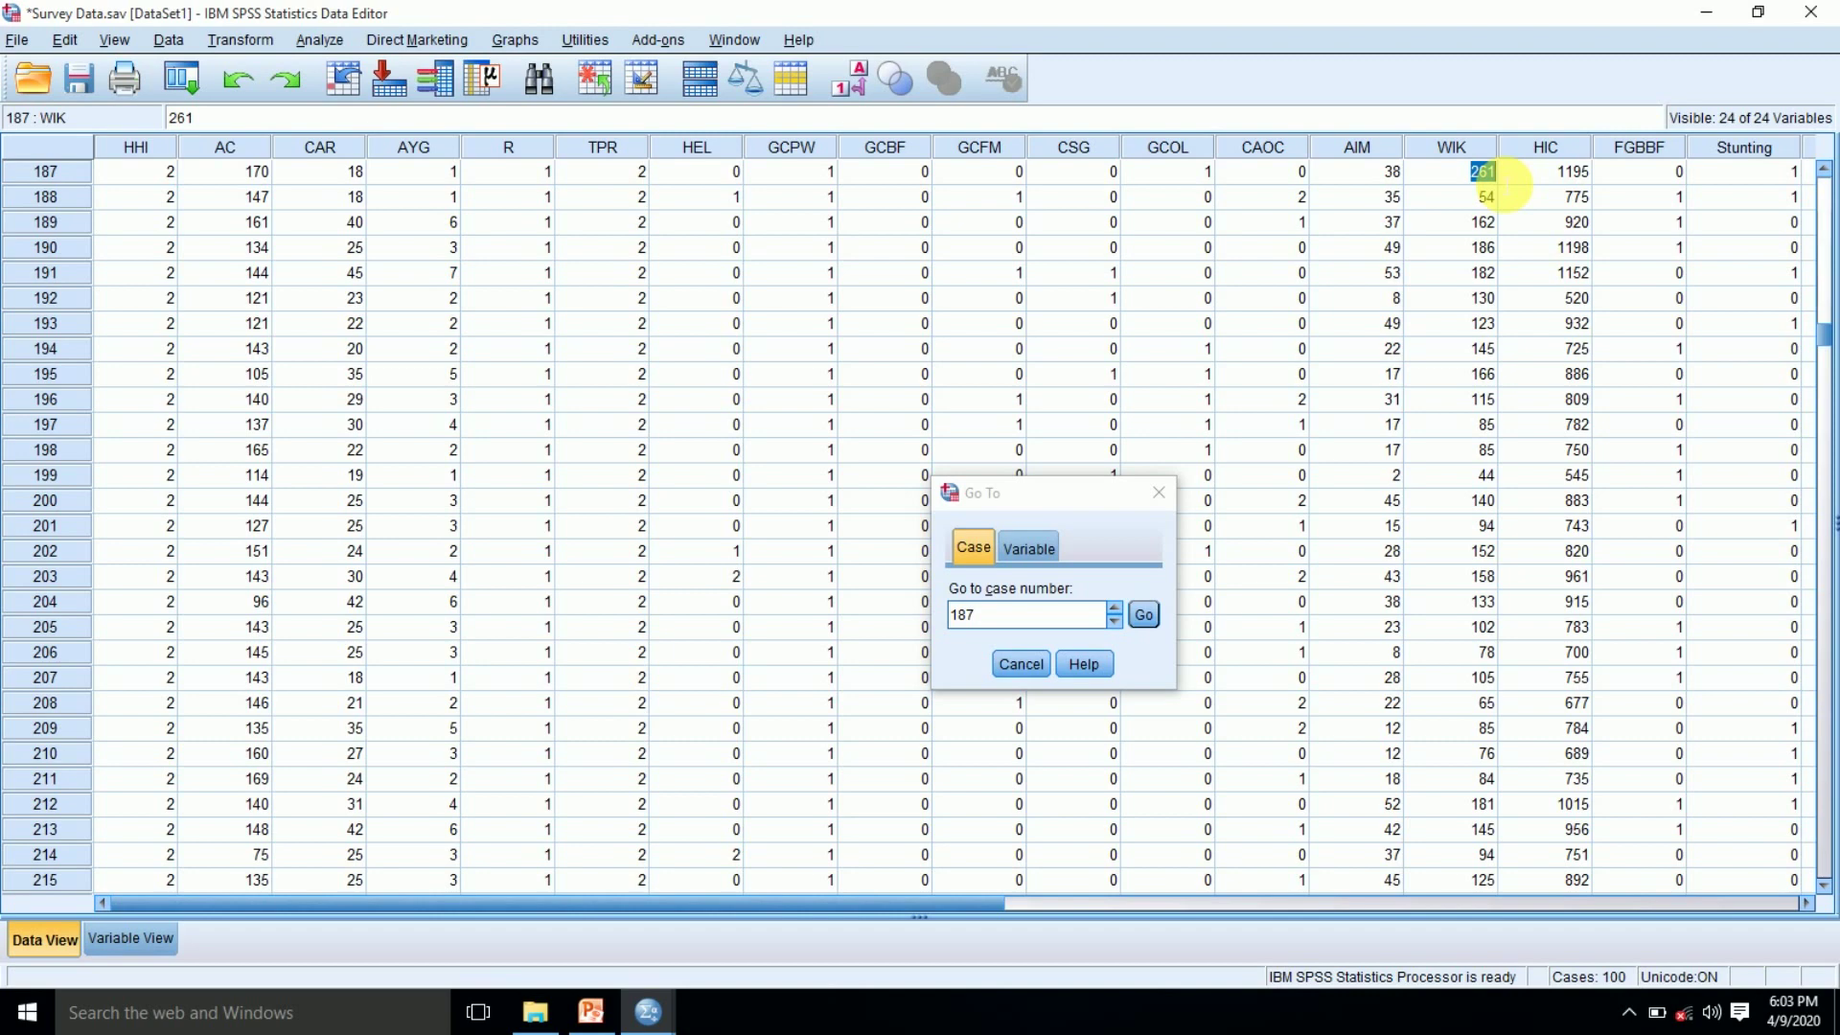
{"action": "type", "text": "99"}
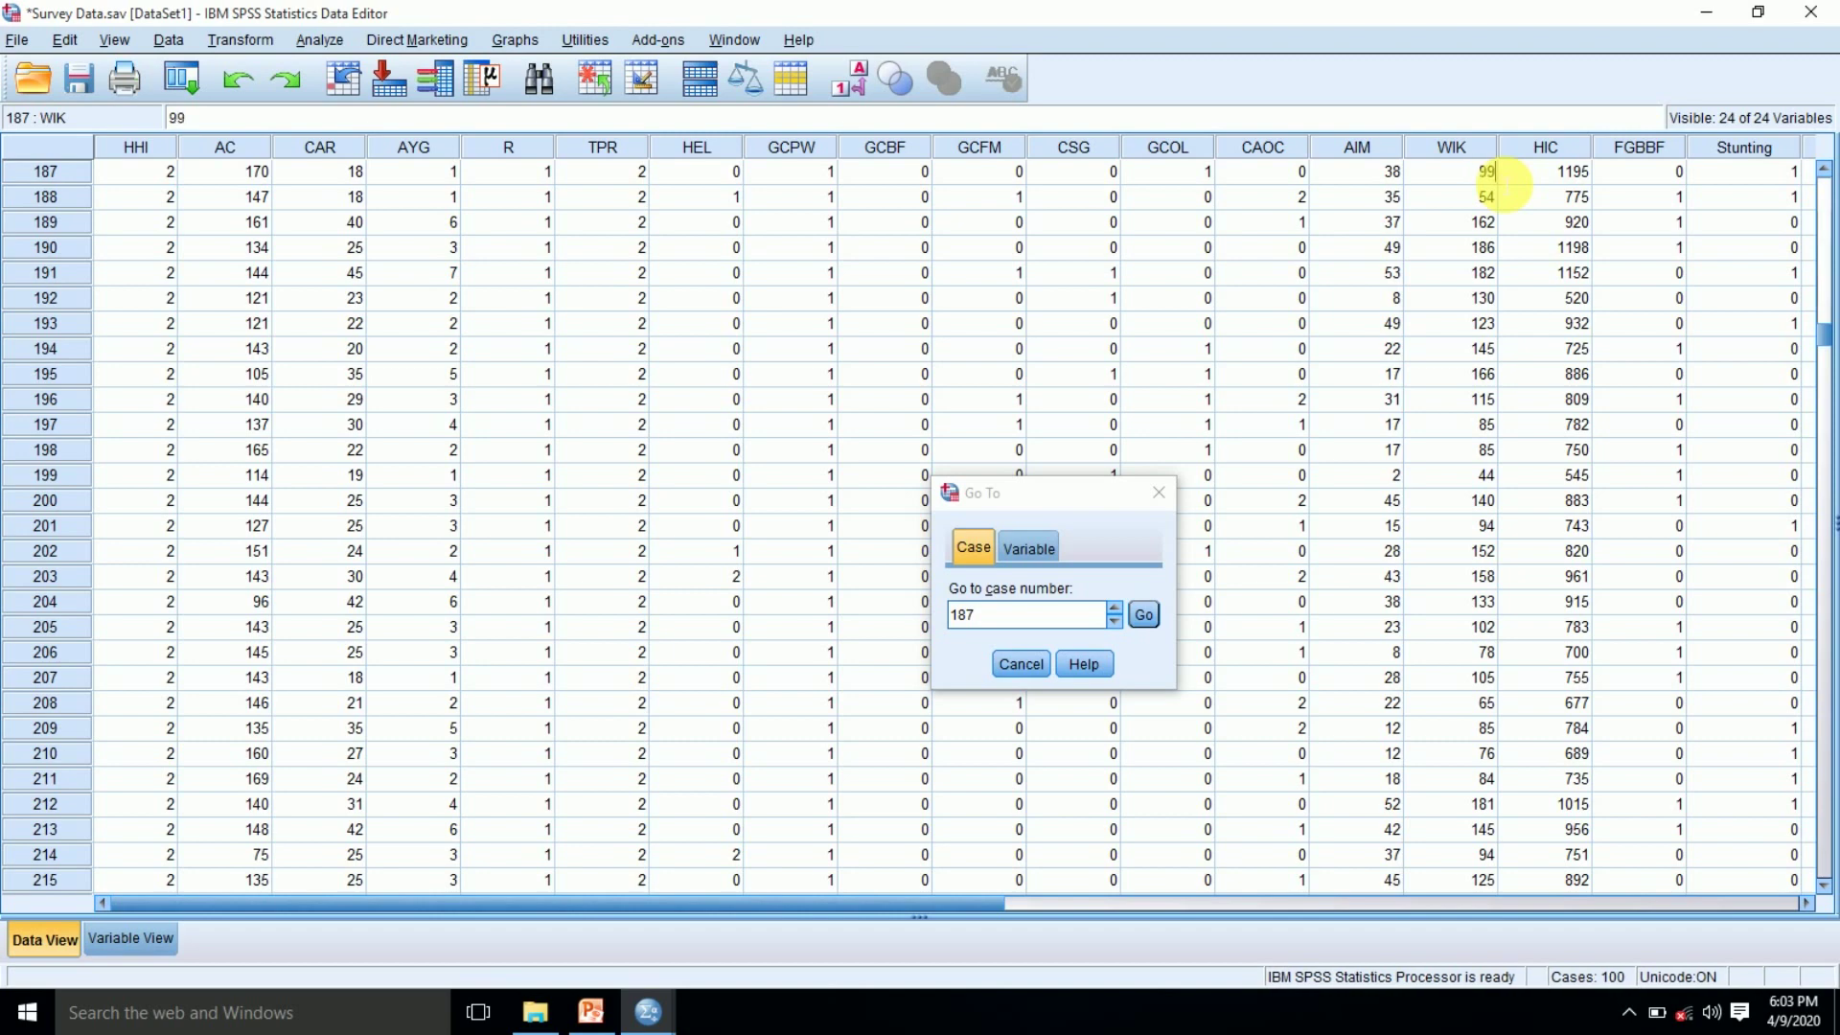
{"action": "type", "text": "9"}
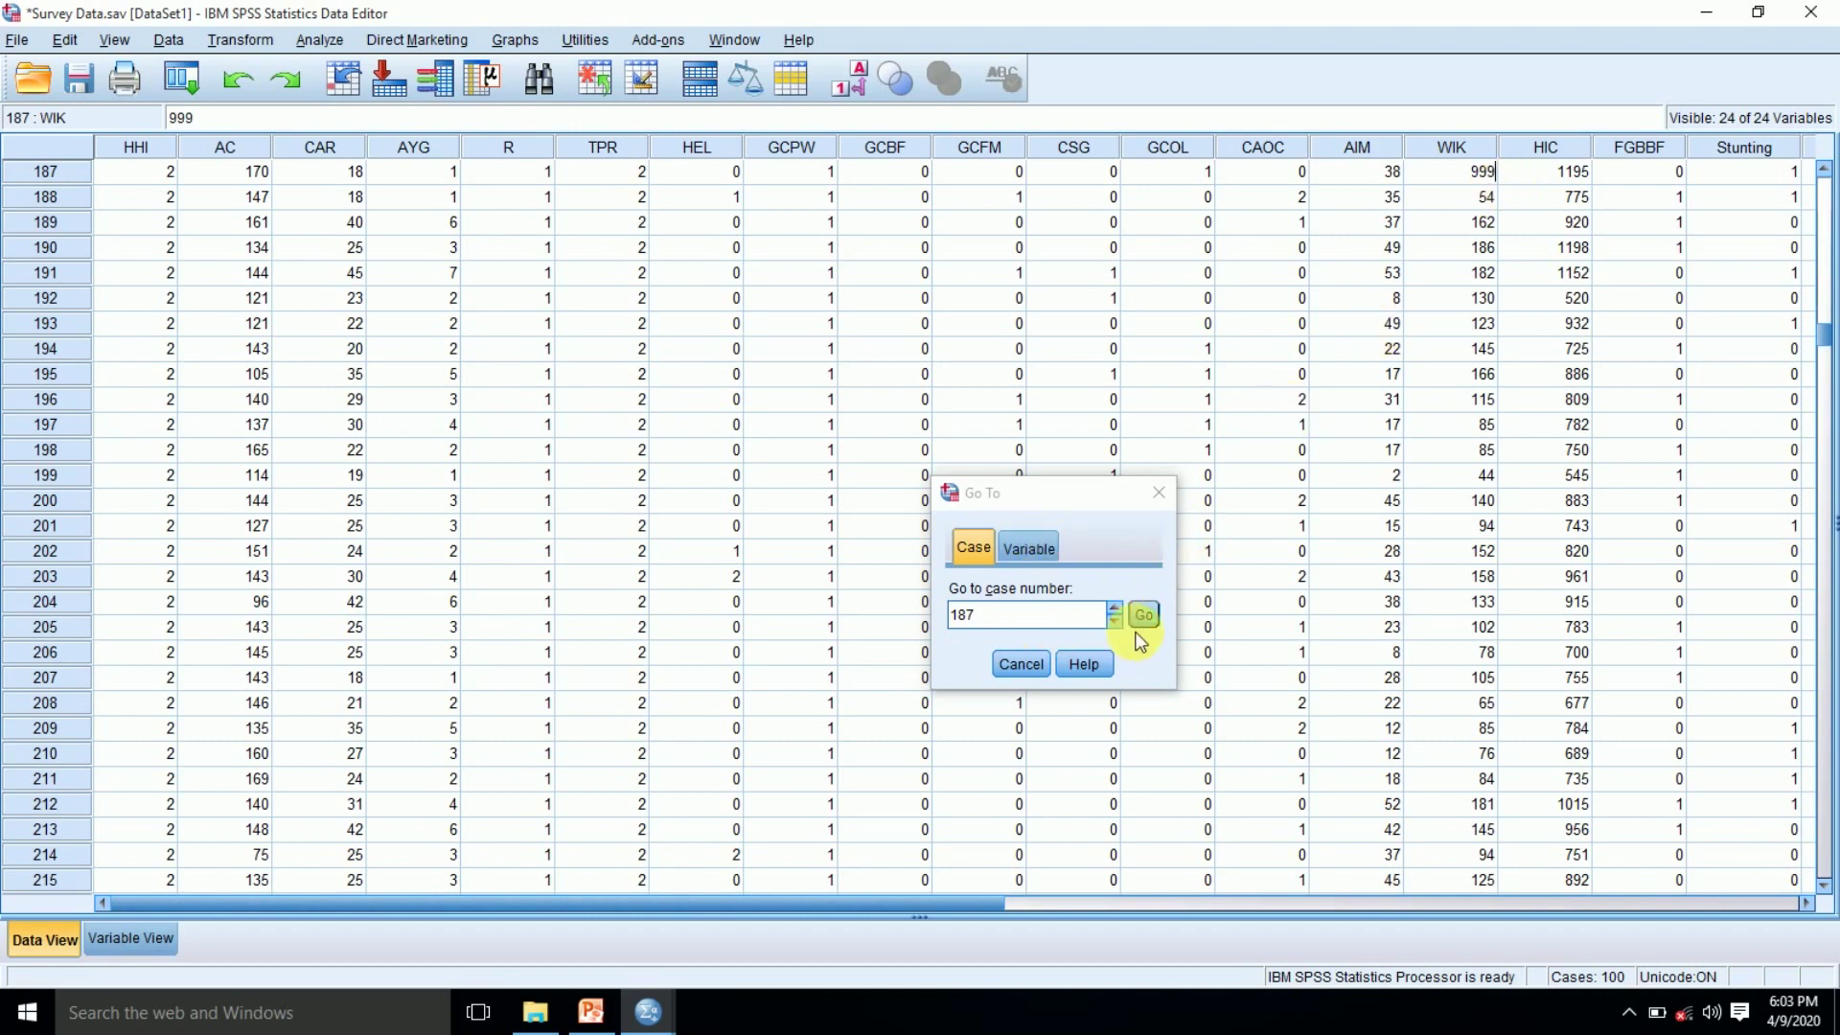
Check the next outlier below 187 in the output boxplot and go to case 116 in the data
{"action": "left_click", "coordinate": [1013, 616]}
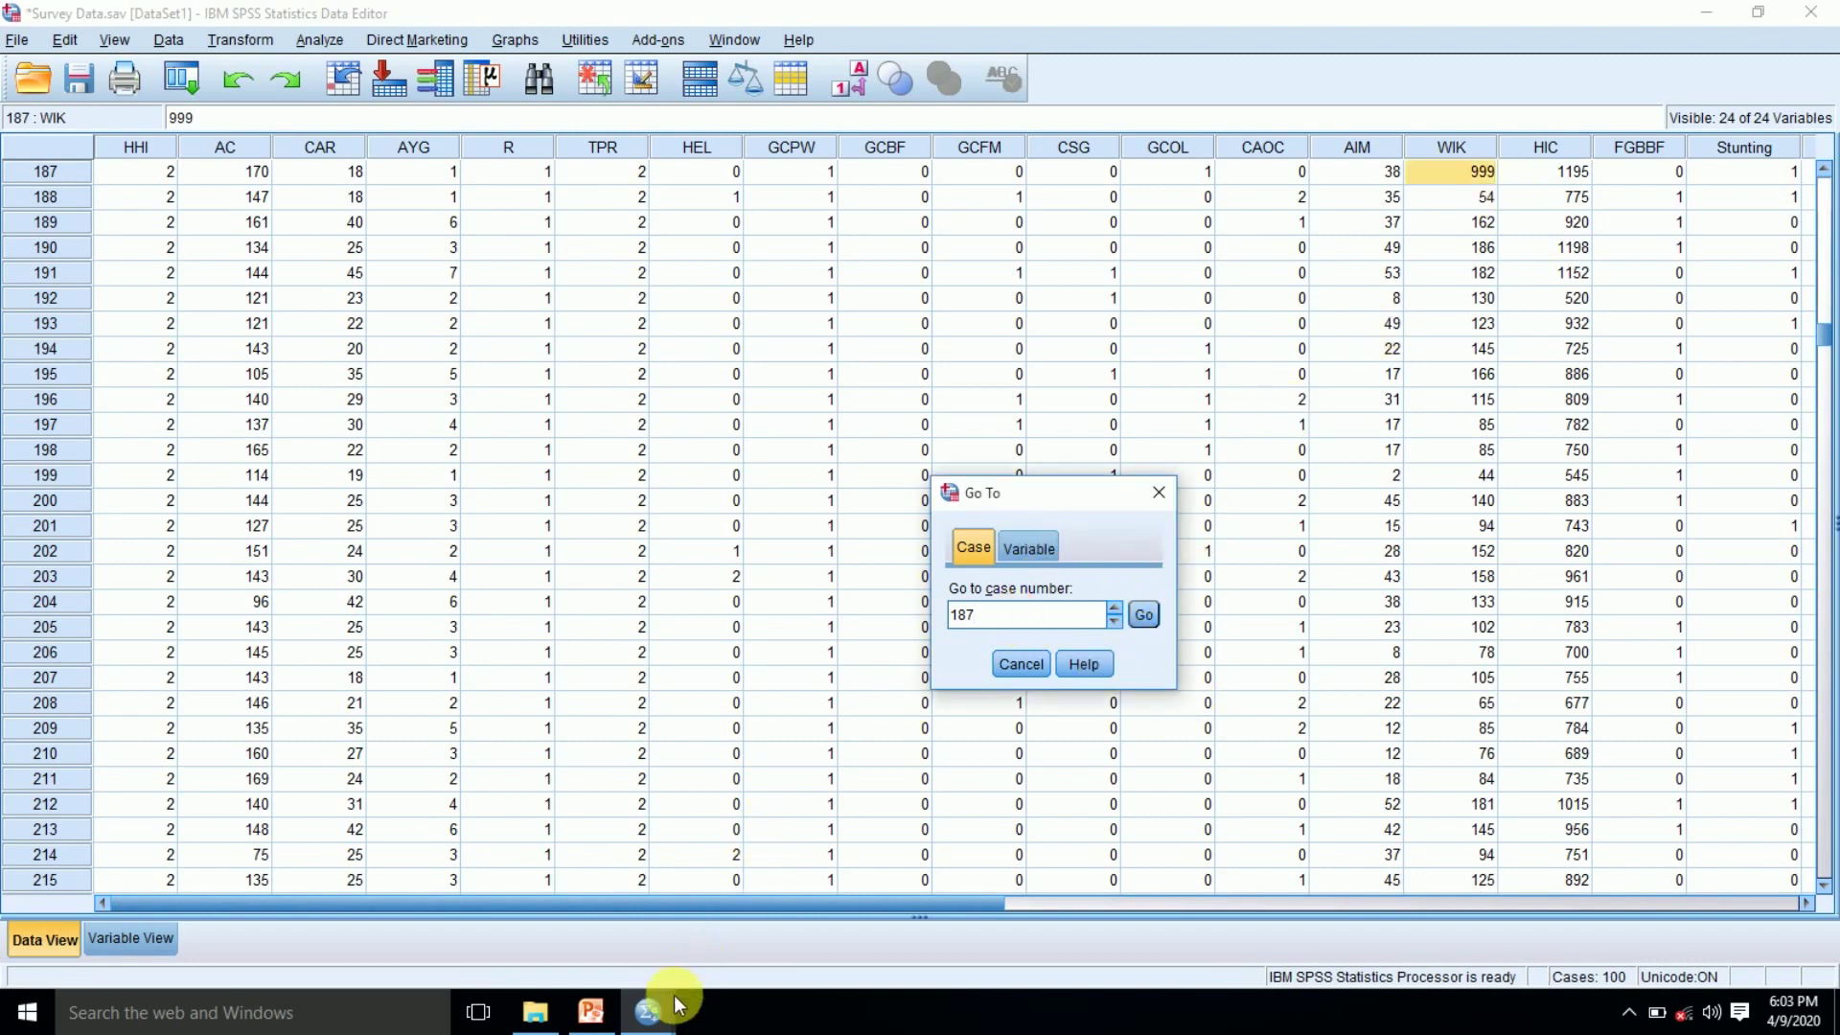
{"action": "mouse_move", "coordinate": [648, 1008]}
{"action": "left_click", "coordinate": [575, 927]}
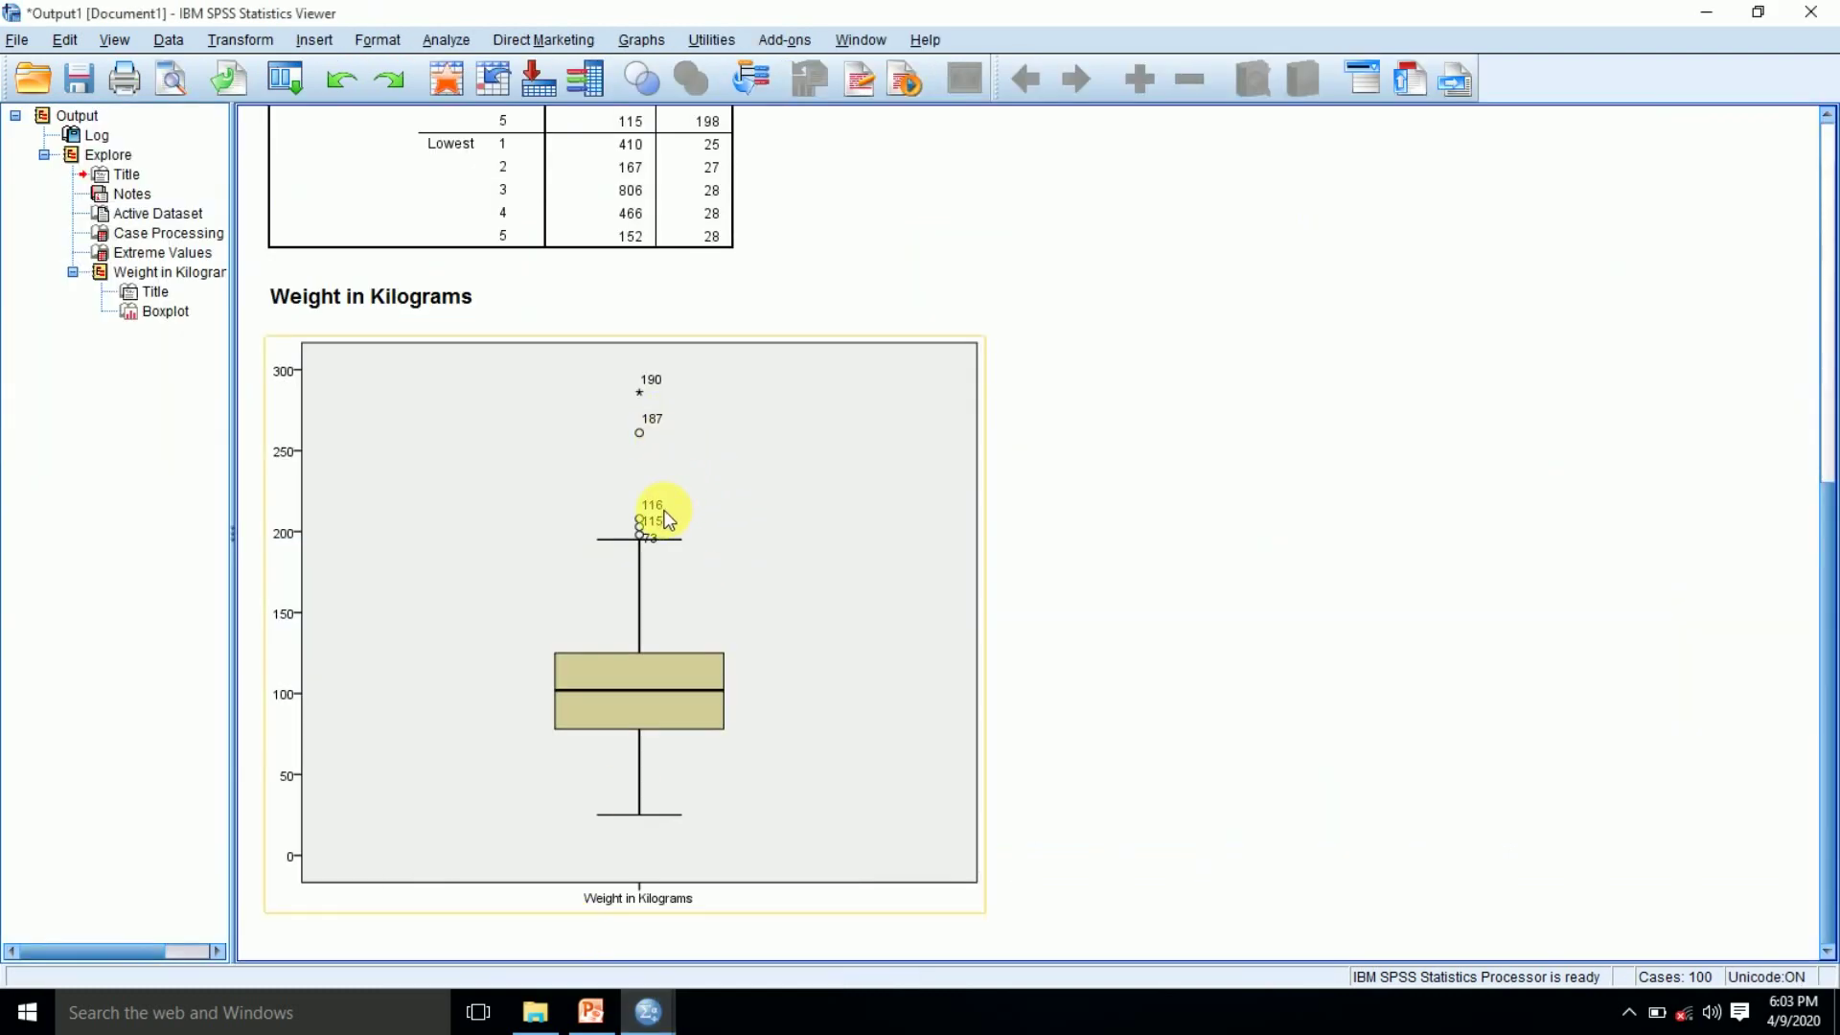
{"action": "mouse_move", "coordinate": [661, 1015]}
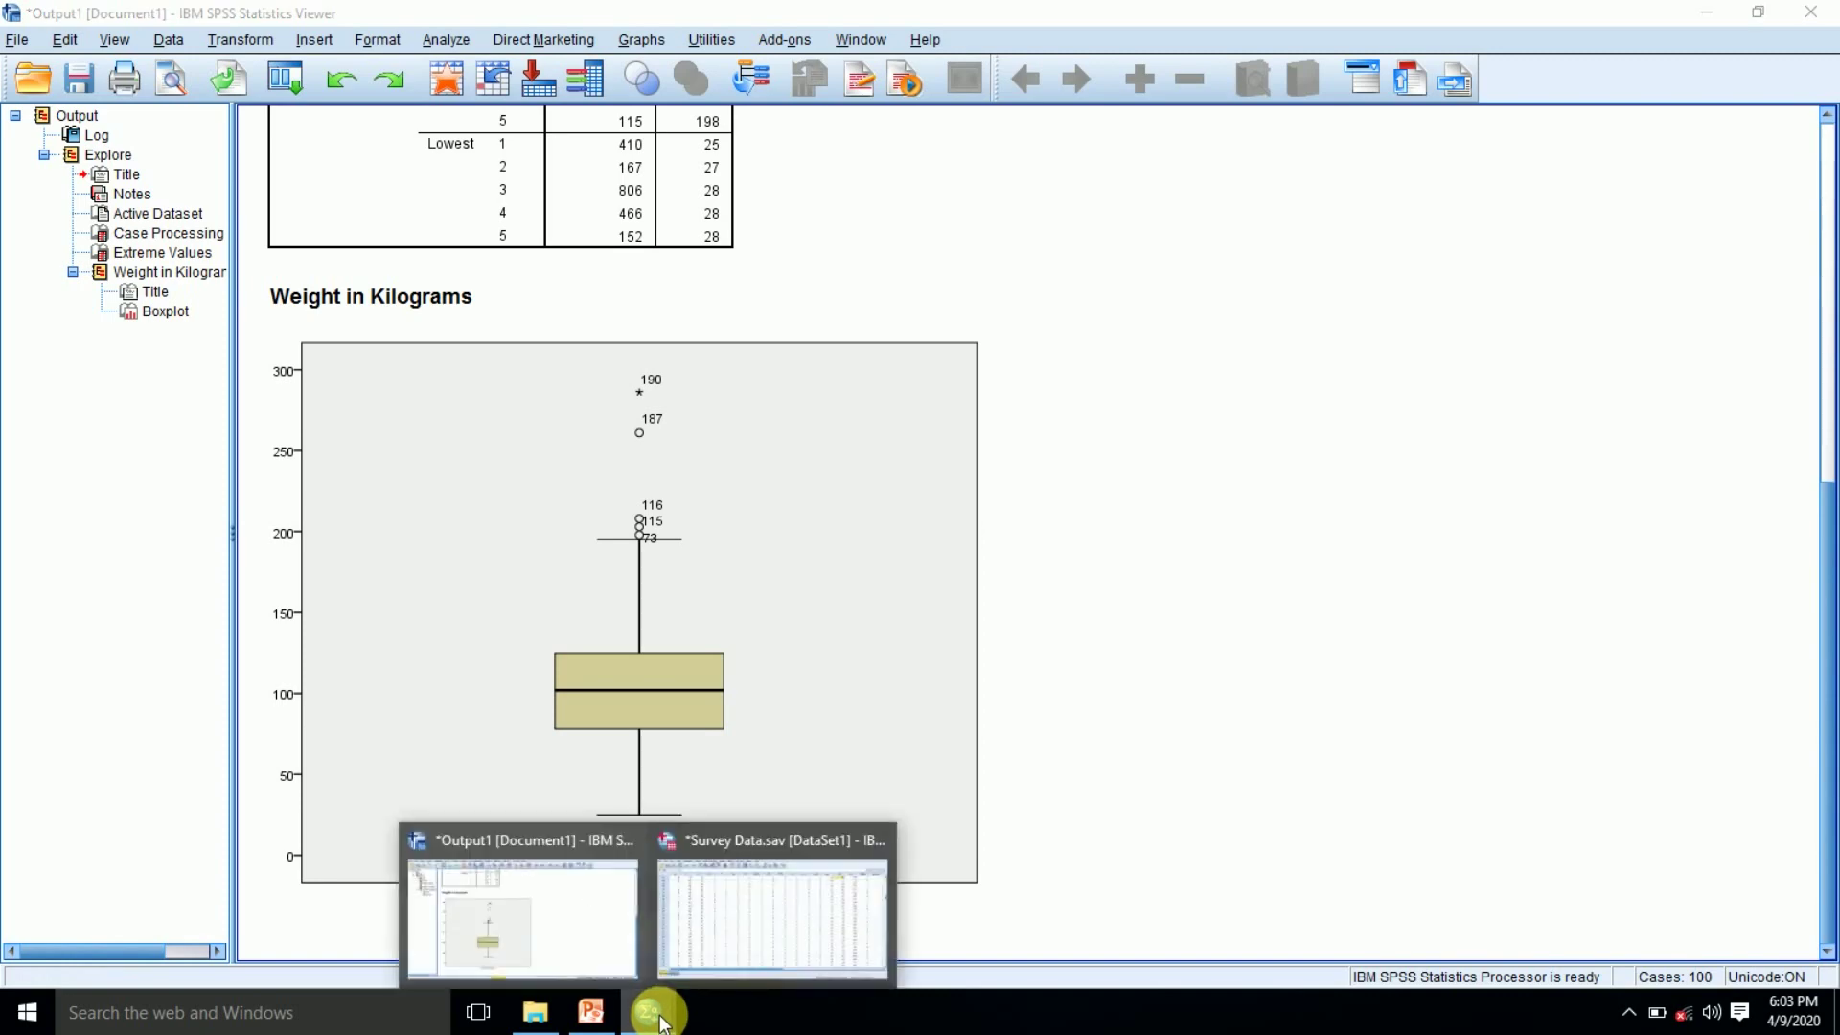
{"action": "left_click", "coordinate": [719, 919]}
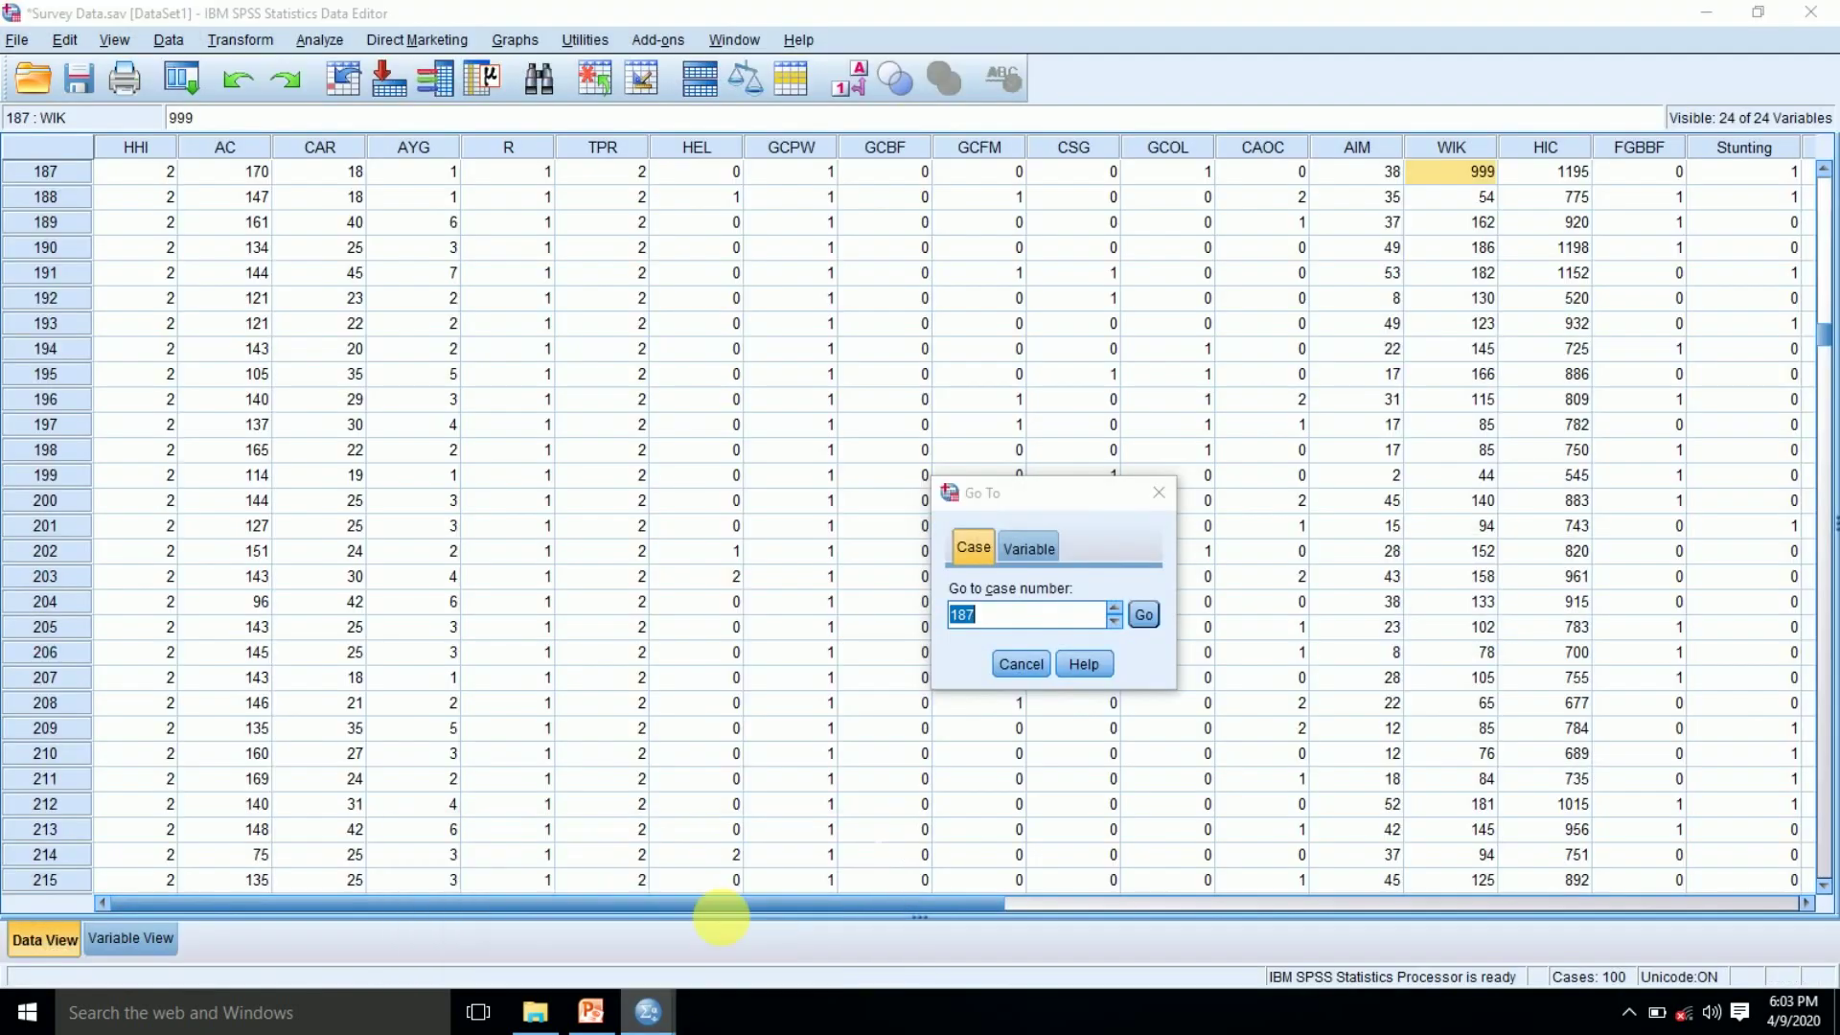
{"action": "type", "text": "116"}
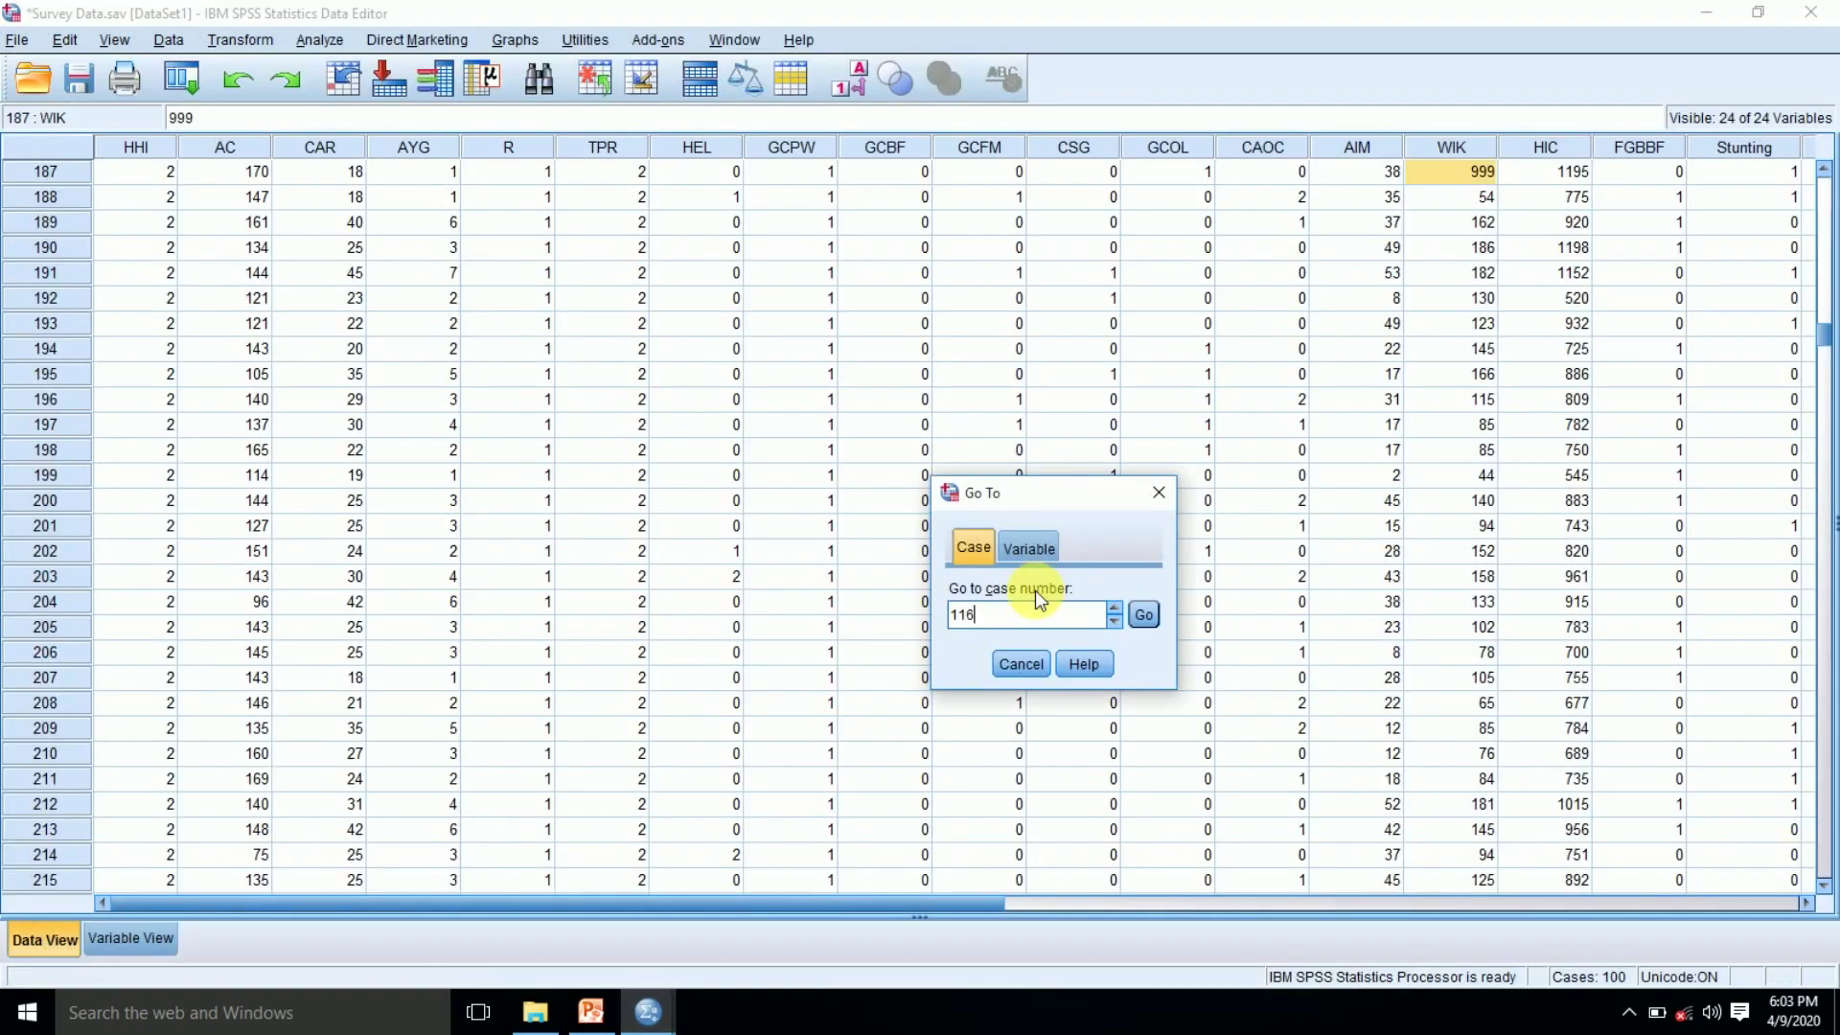
{"action": "left_click", "coordinate": [1144, 617]}
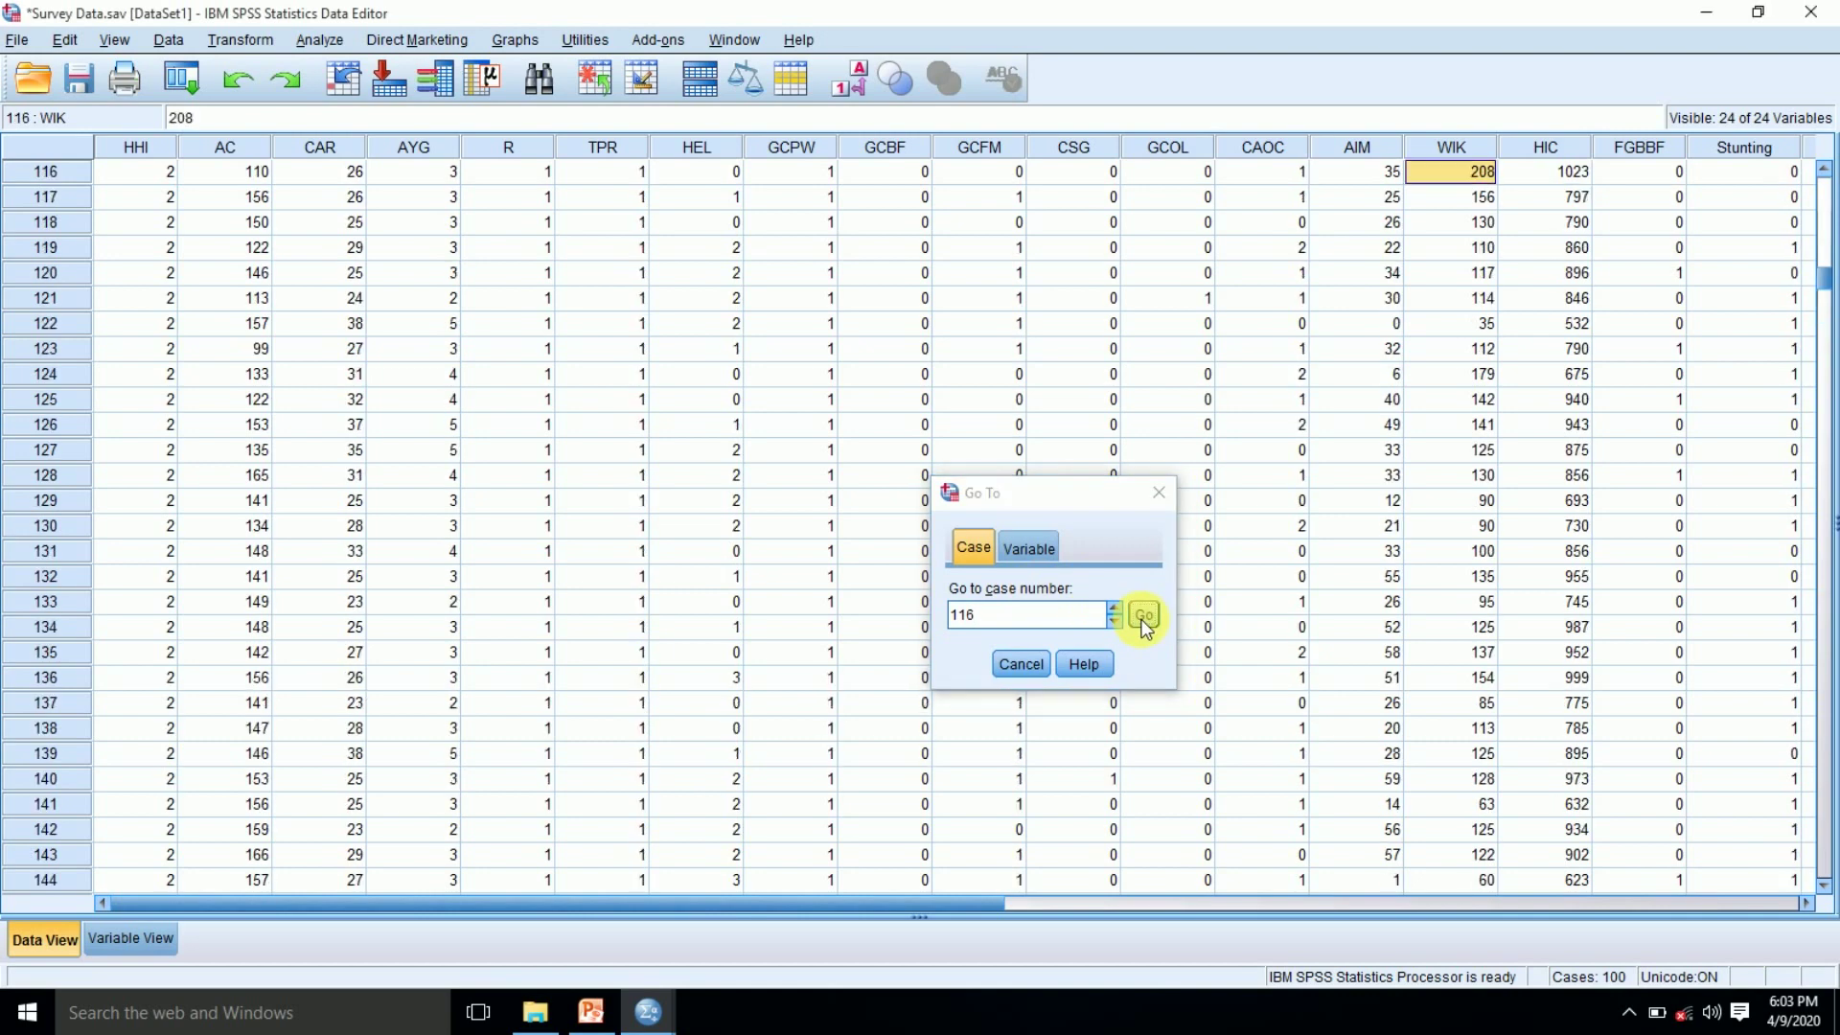
Set the WIK value of case 116 to 108
{"action": "double_click", "coordinate": [1483, 176]}
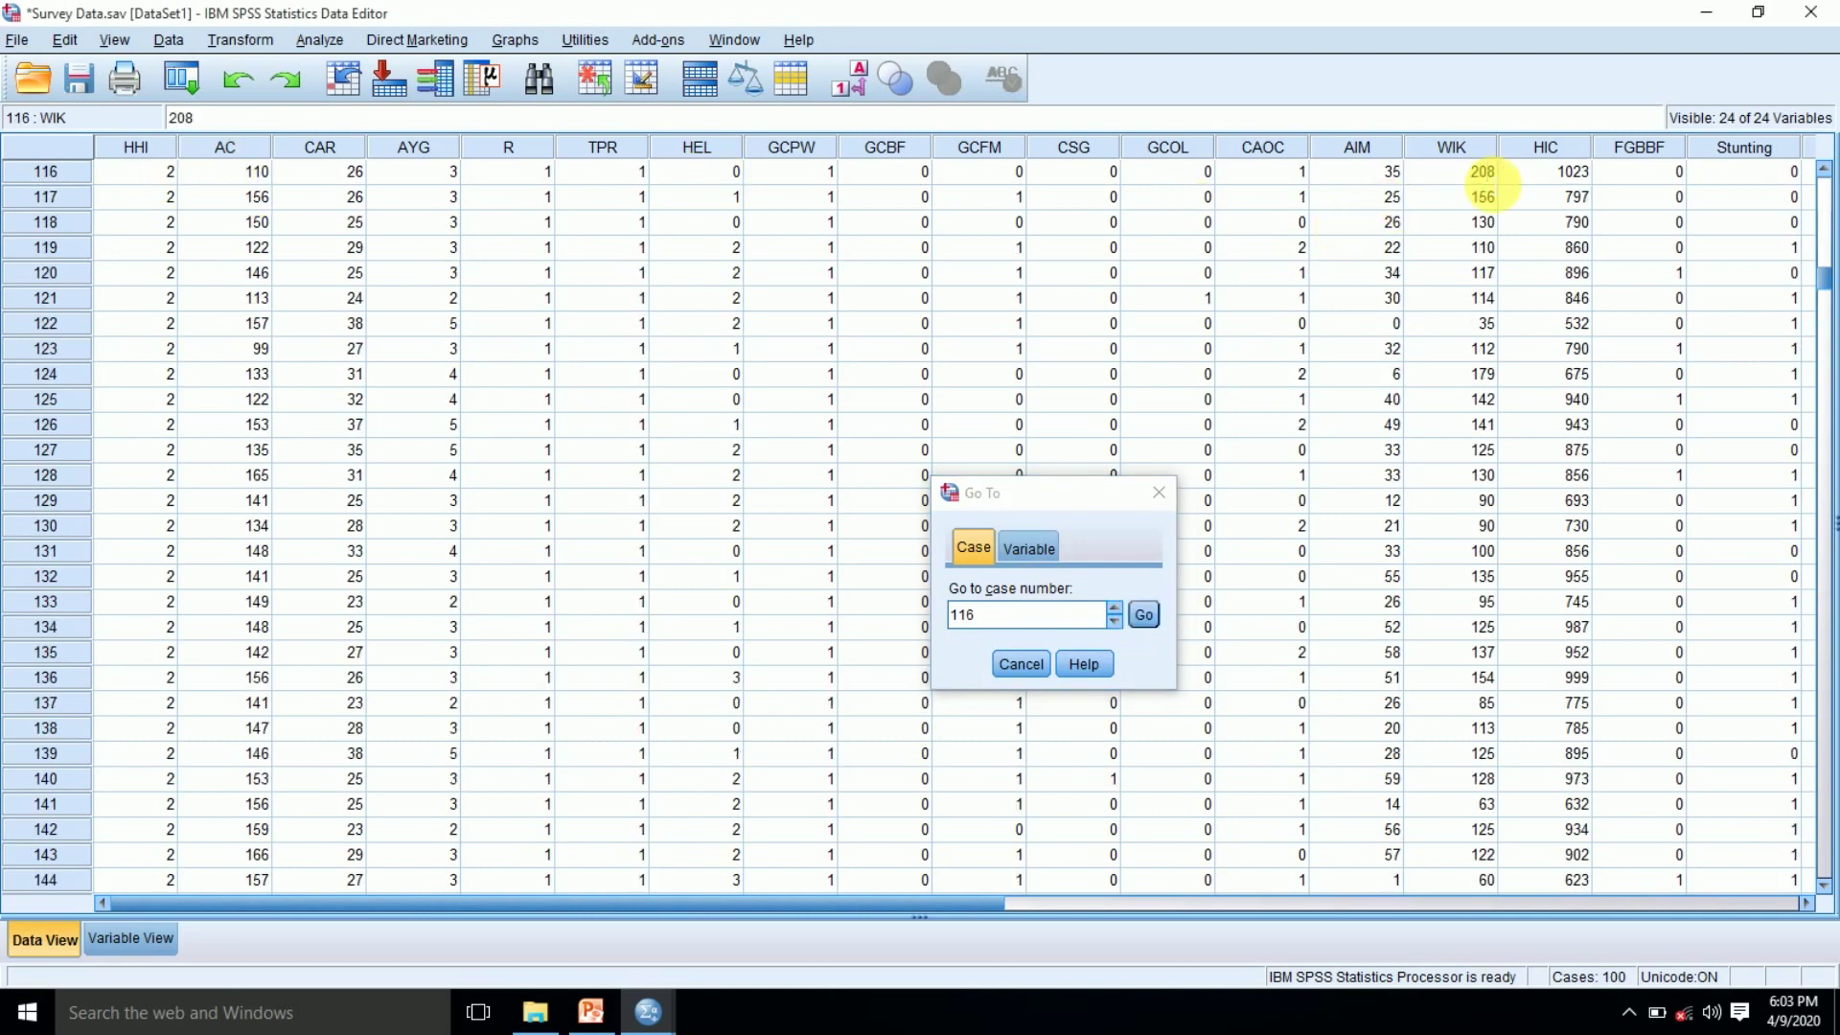
{"action": "key", "text": "BackSpace"}
{"action": "type", "text": "1"}
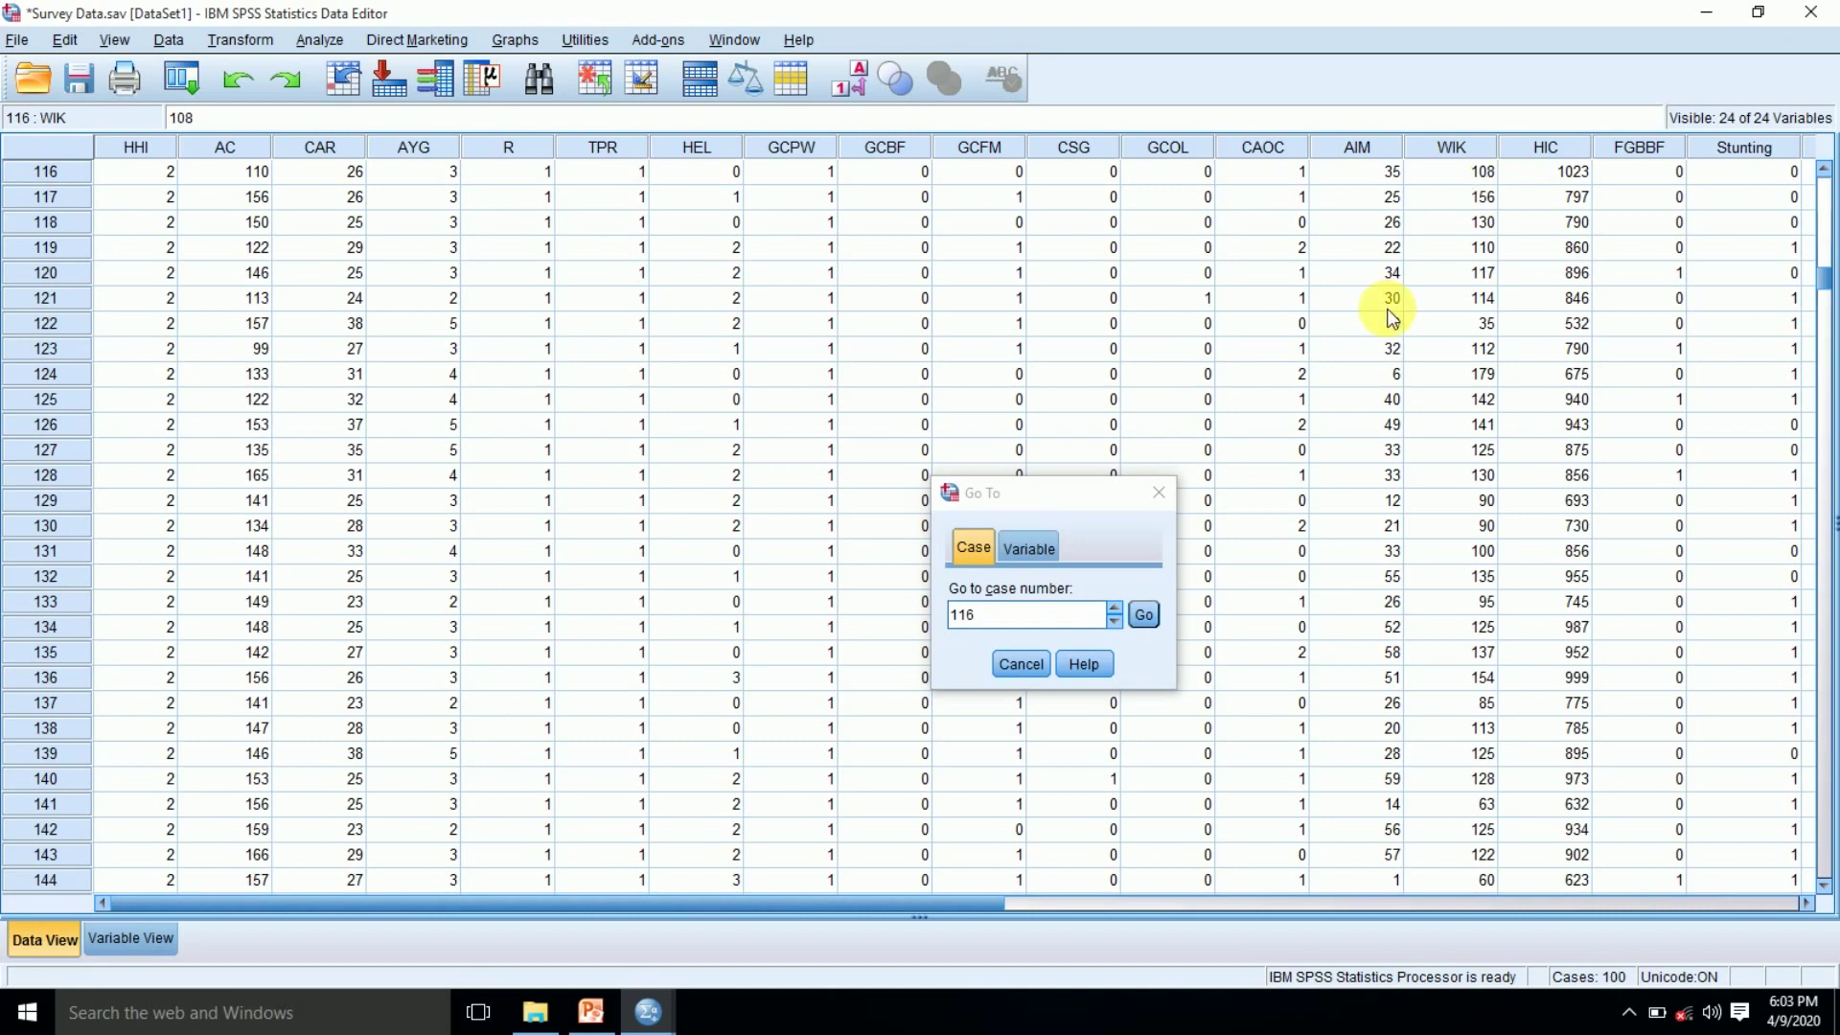
{"action": "left_click", "coordinate": [1144, 614]}
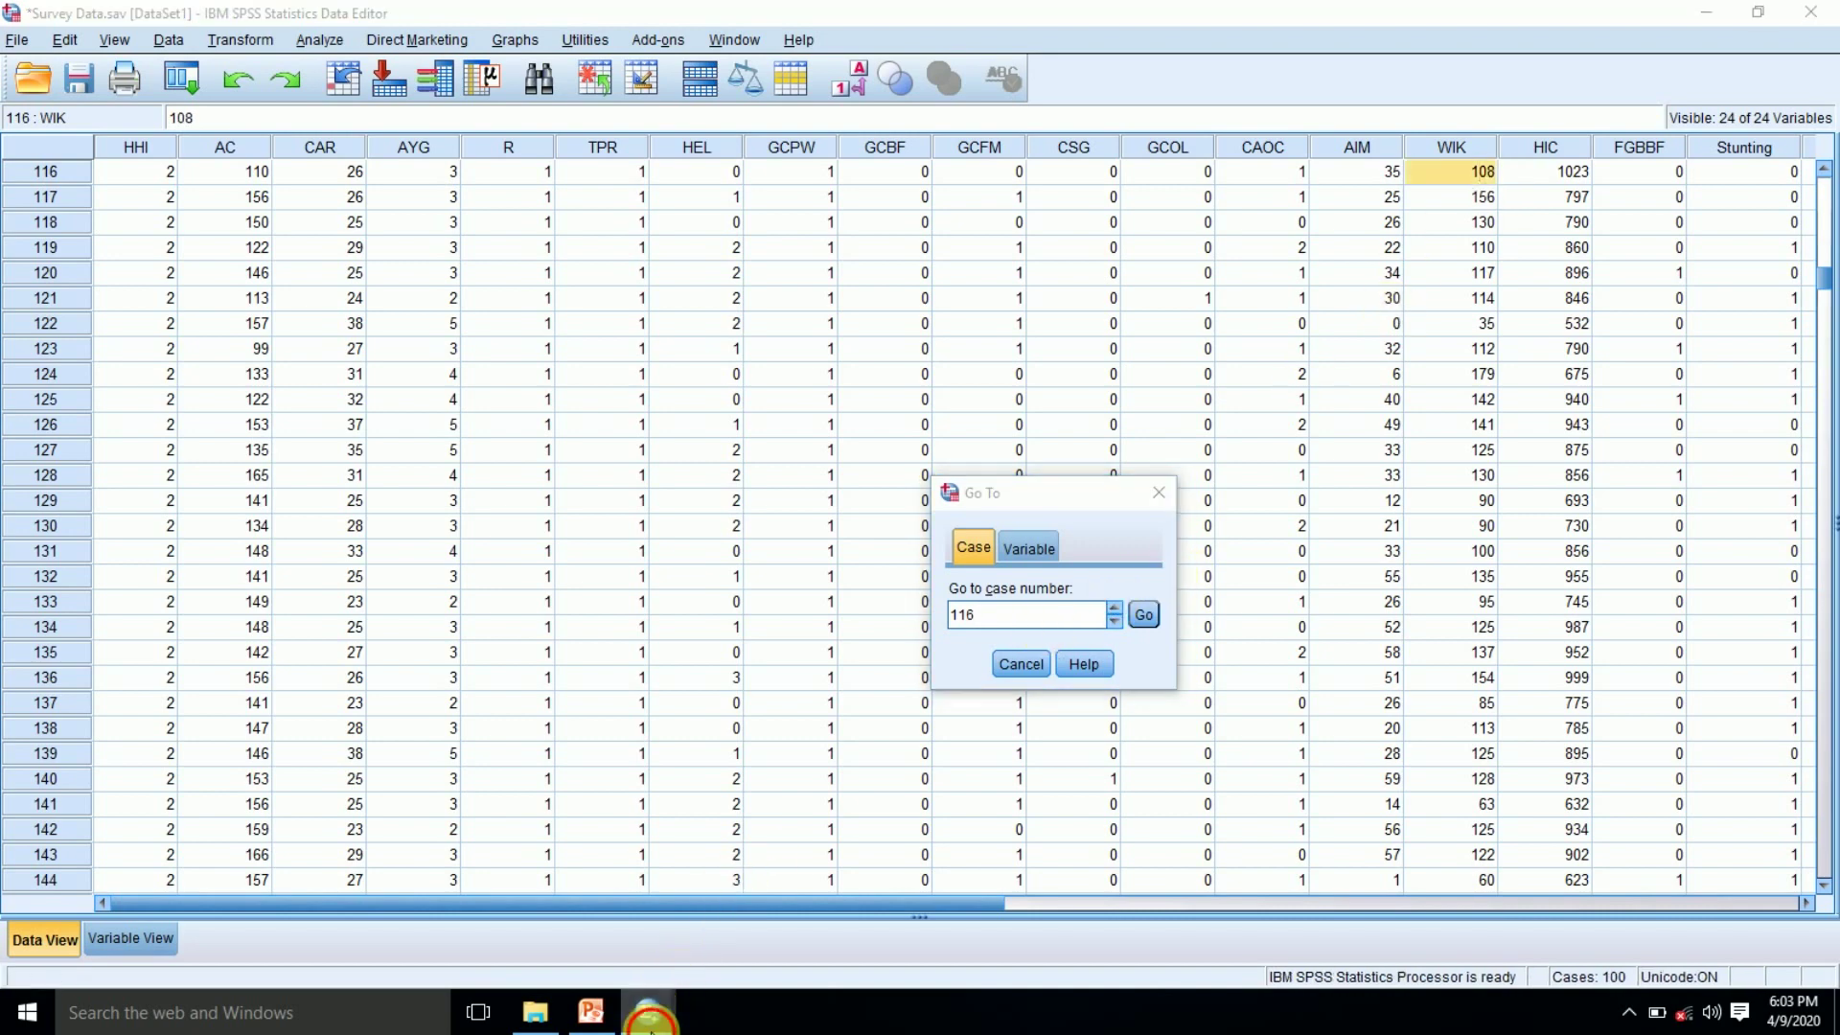
Look up the next outlier in the boxplot, go to case 115 in the data and set its WIK value to 999
{"action": "mouse_move", "coordinate": [648, 1012]}
{"action": "left_click", "coordinate": [523, 920]}
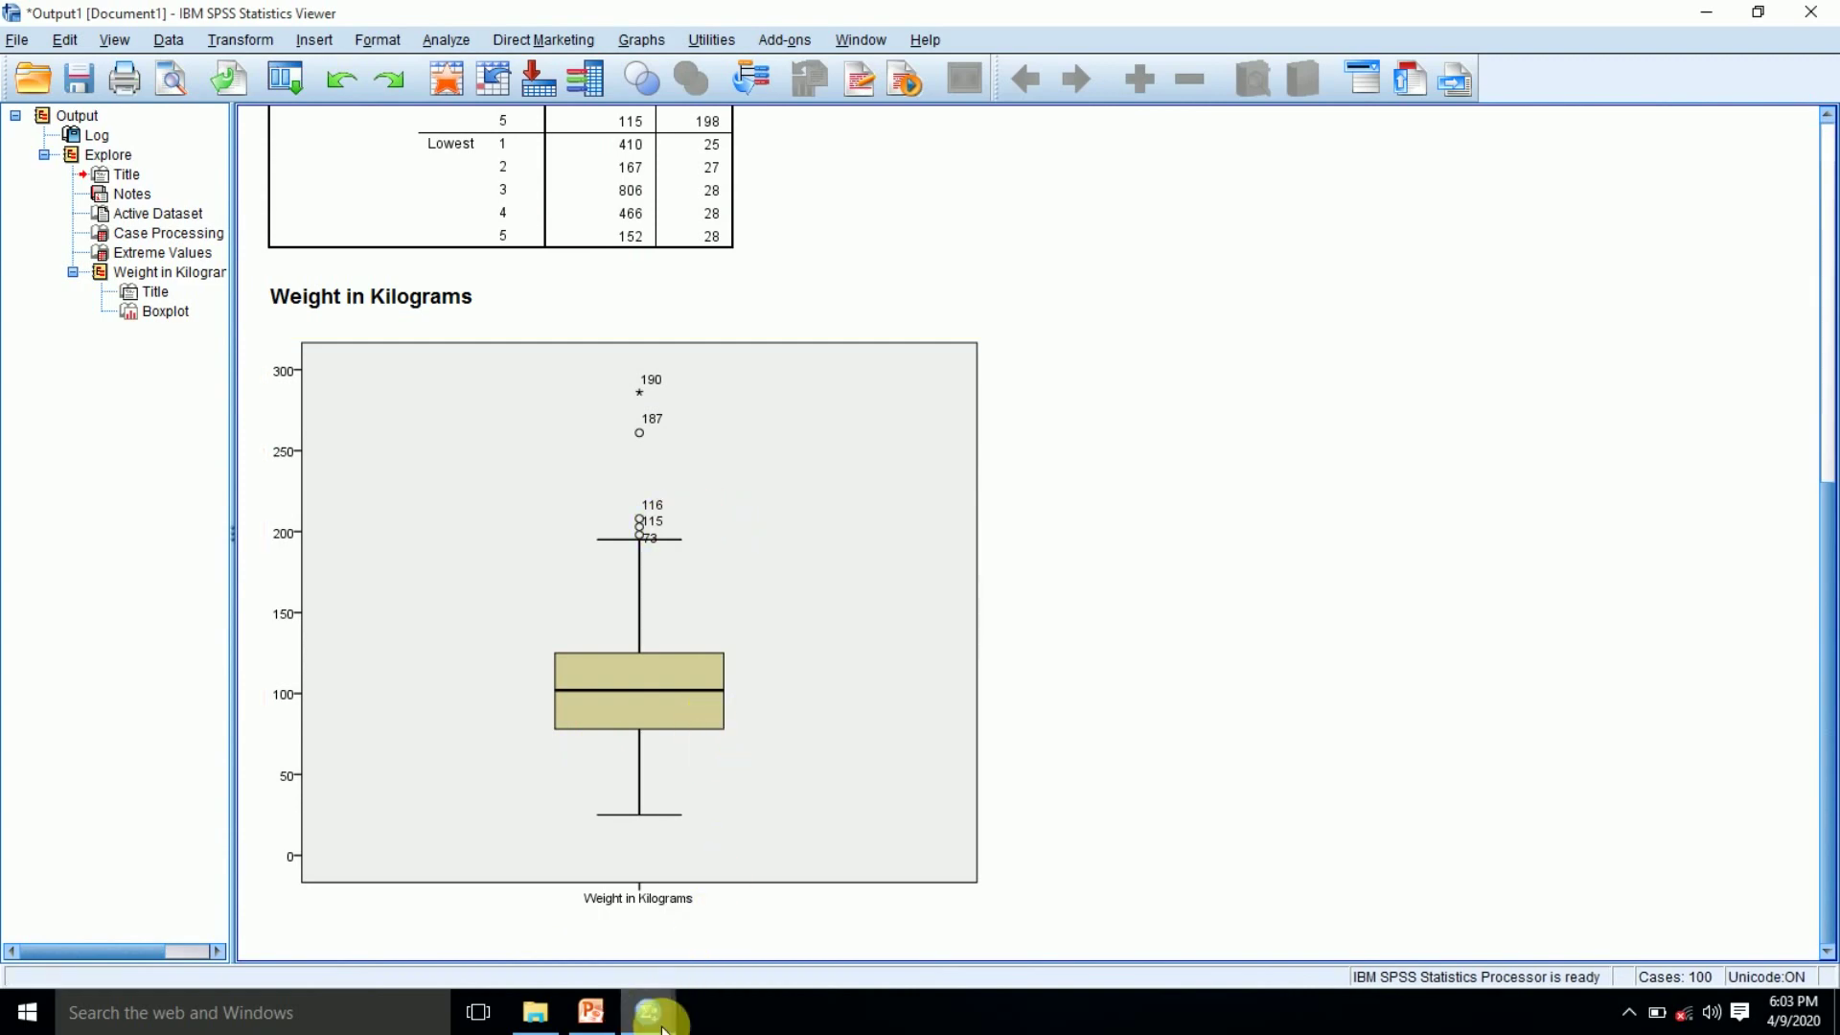
{"action": "mouse_move", "coordinate": [661, 1027]}
{"action": "left_click", "coordinate": [728, 918]}
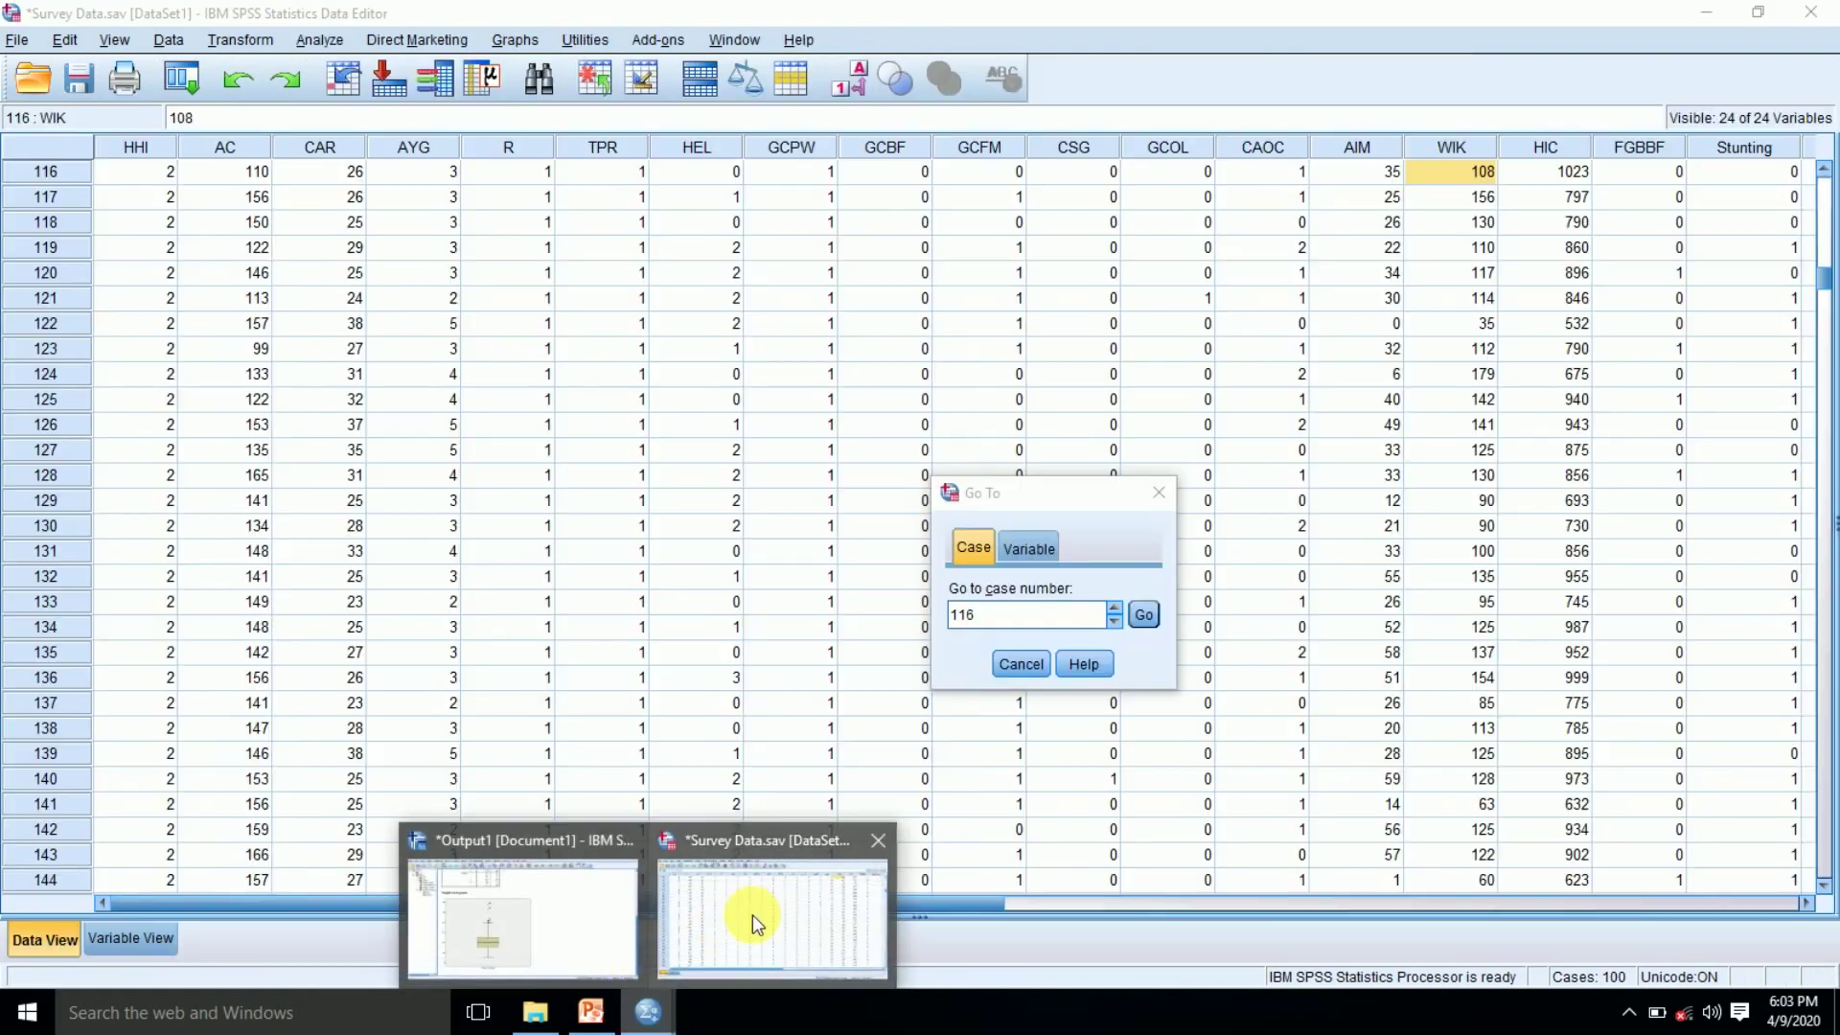
{"action": "left_click", "coordinate": [1028, 618]}
{"action": "key", "text": "BackSpace"}
{"action": "type", "text": "5"}
{"action": "left_click", "coordinate": [1143, 616]}
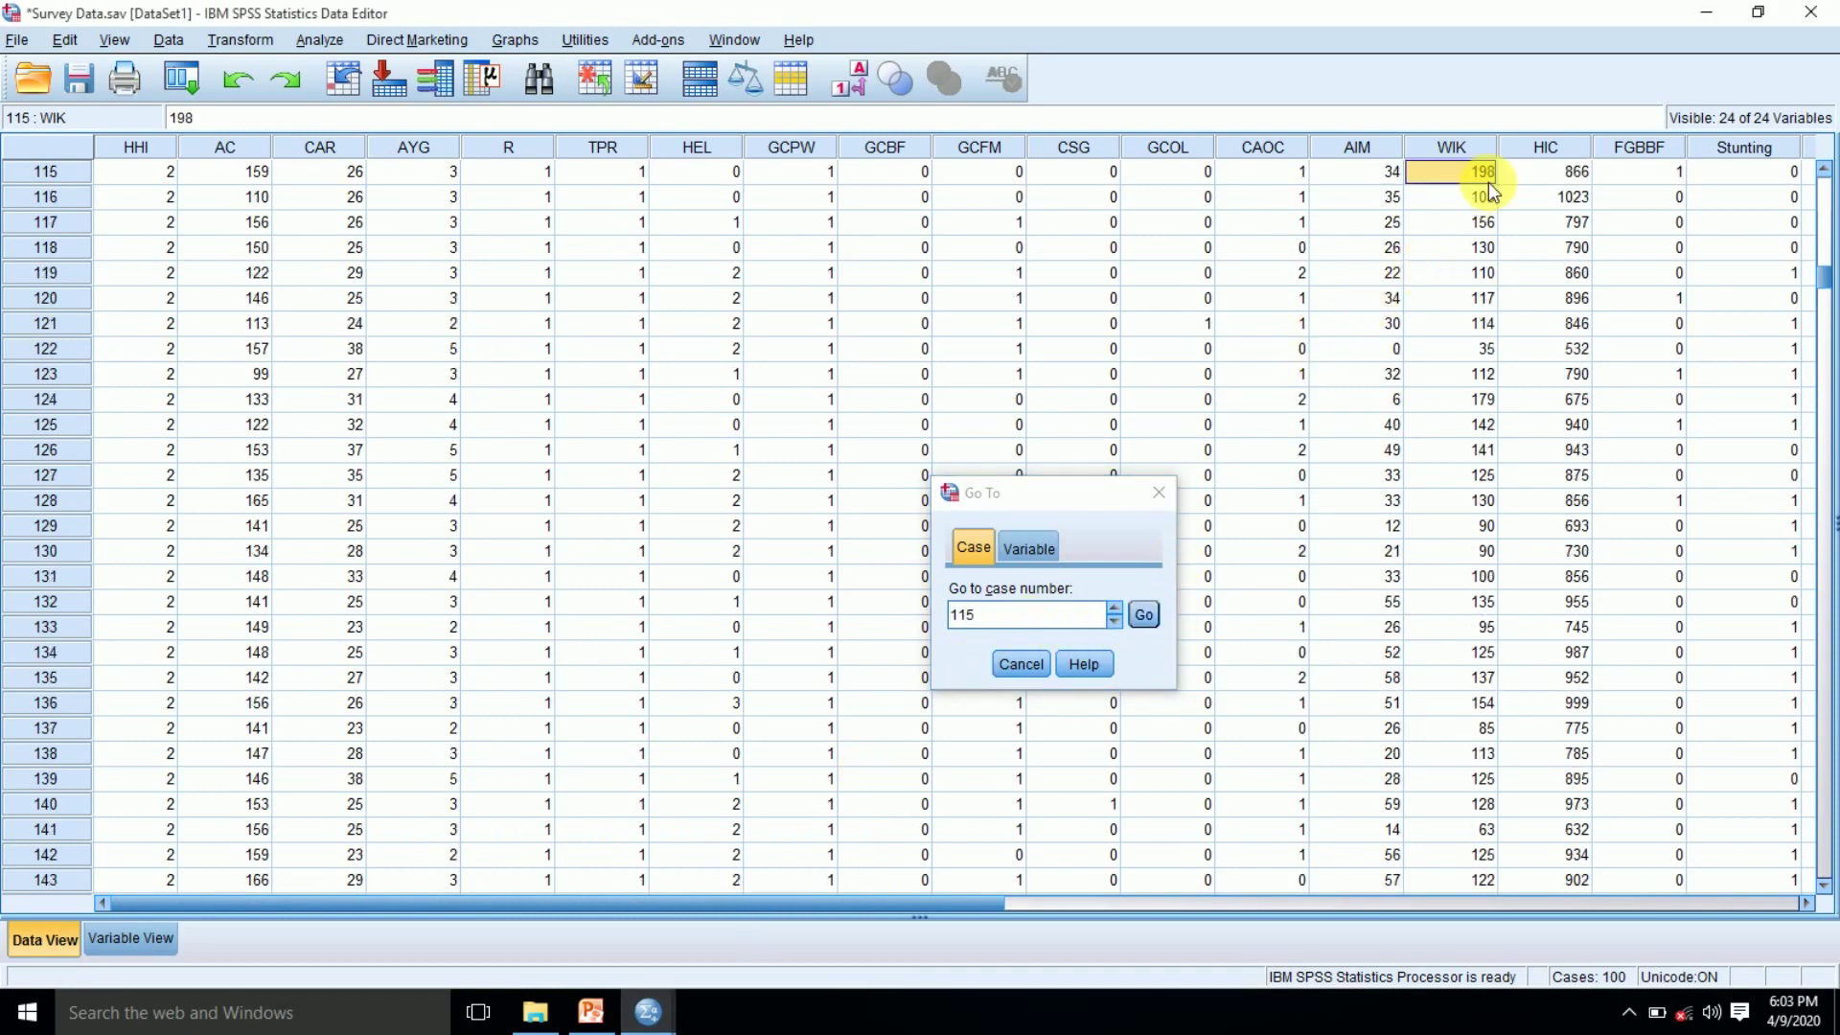
{"action": "double_click", "coordinate": [1481, 175]}
{"action": "type", "text": "999"}
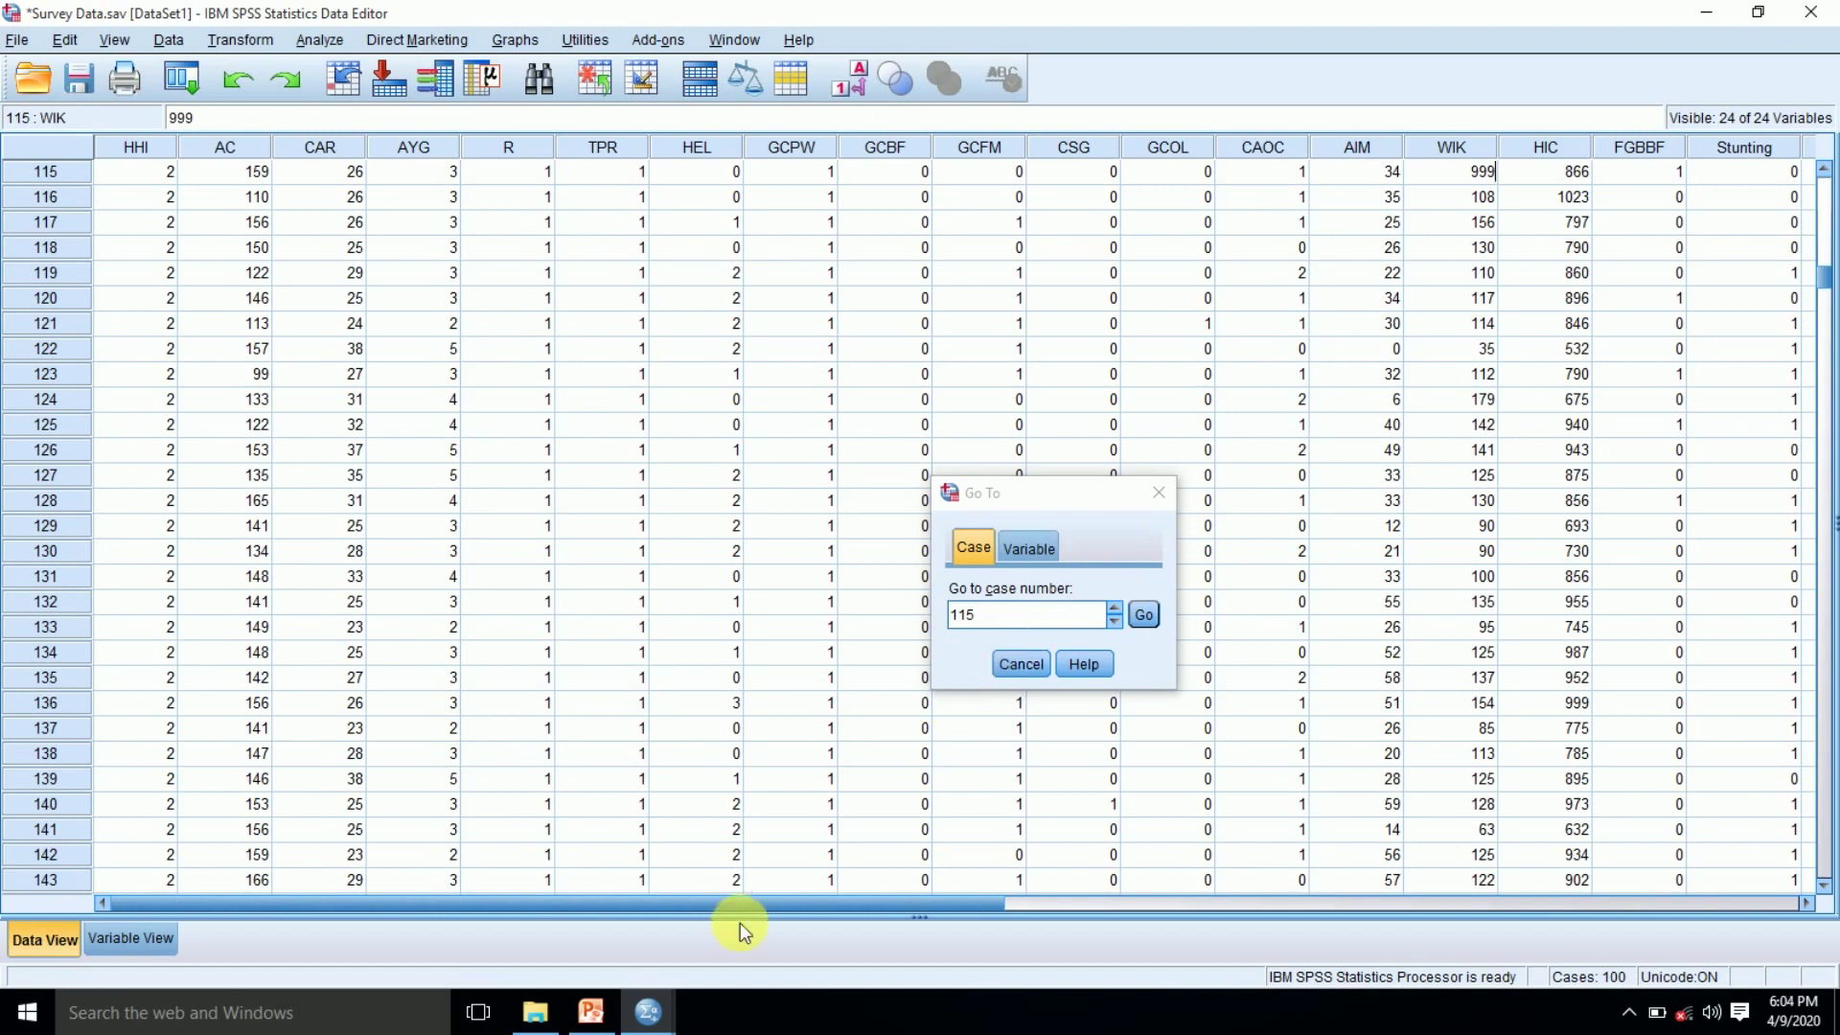
Check the lowest labelled outlier in the output boxplot and go to case 73 in the data
{"action": "mouse_move", "coordinate": [647, 1013]}
{"action": "left_click", "coordinate": [599, 906]}
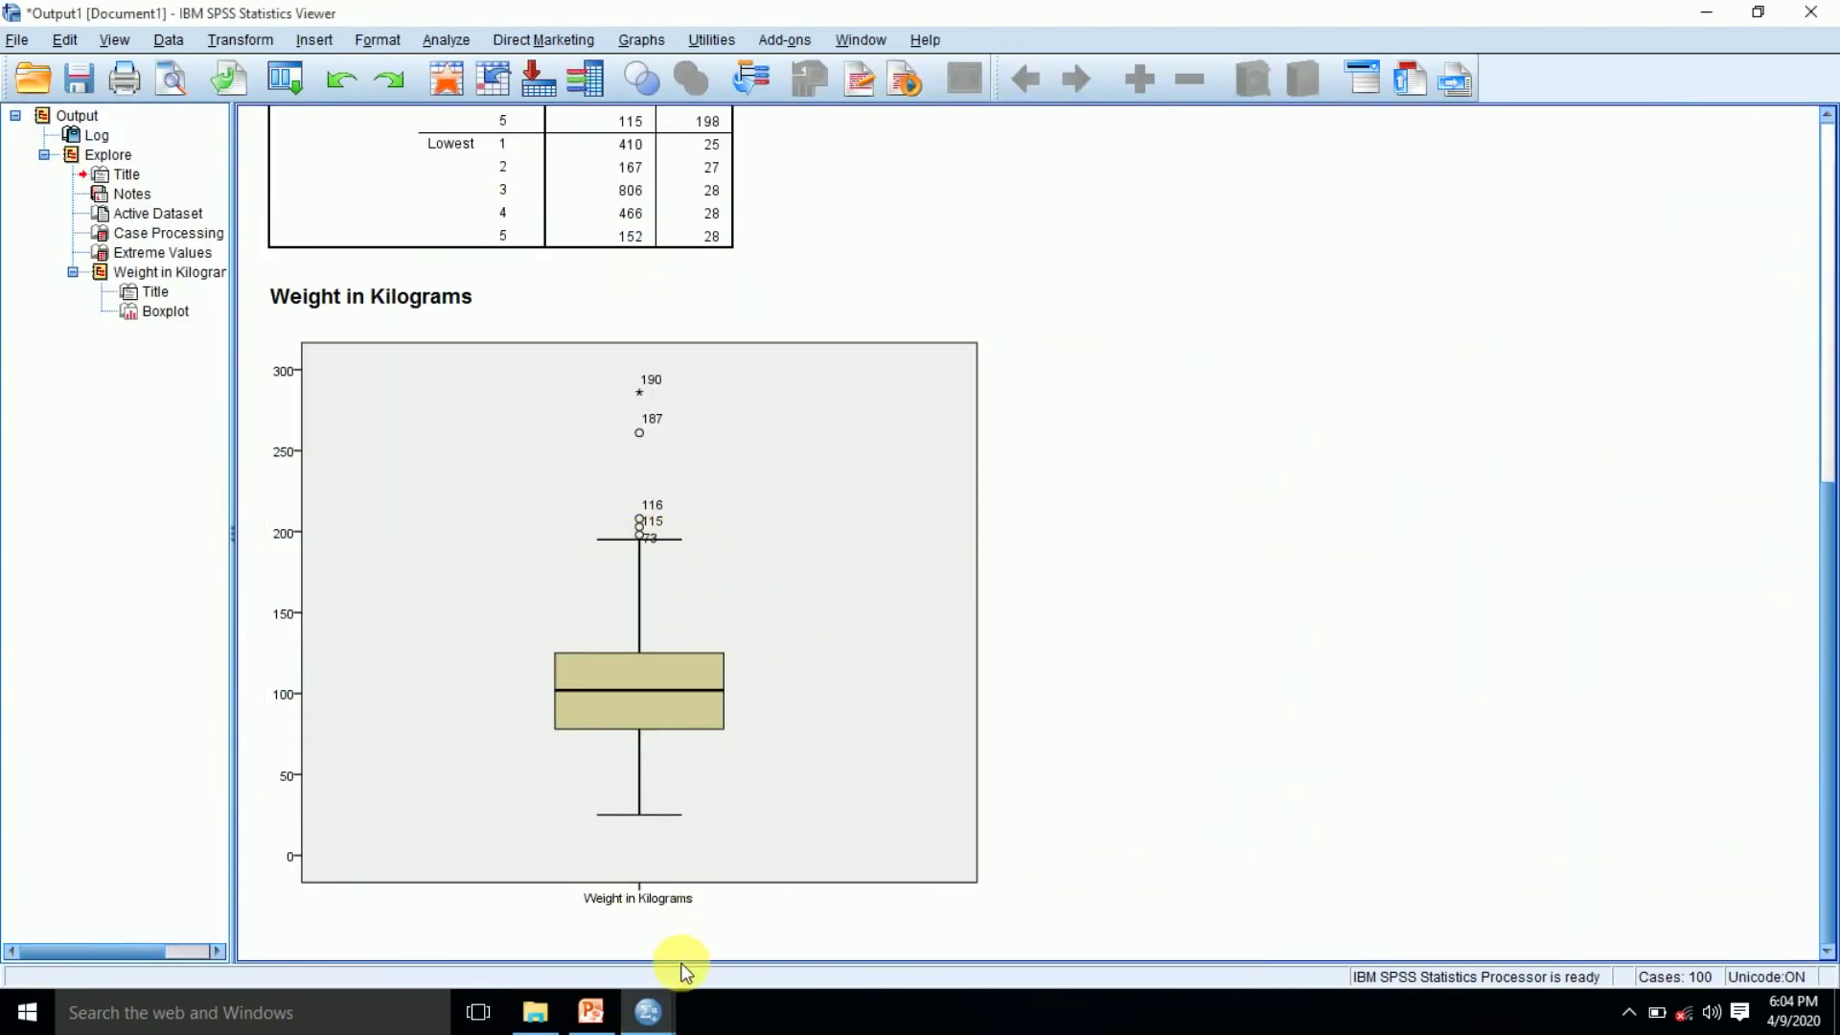
{"action": "mouse_move", "coordinate": [644, 1017]}
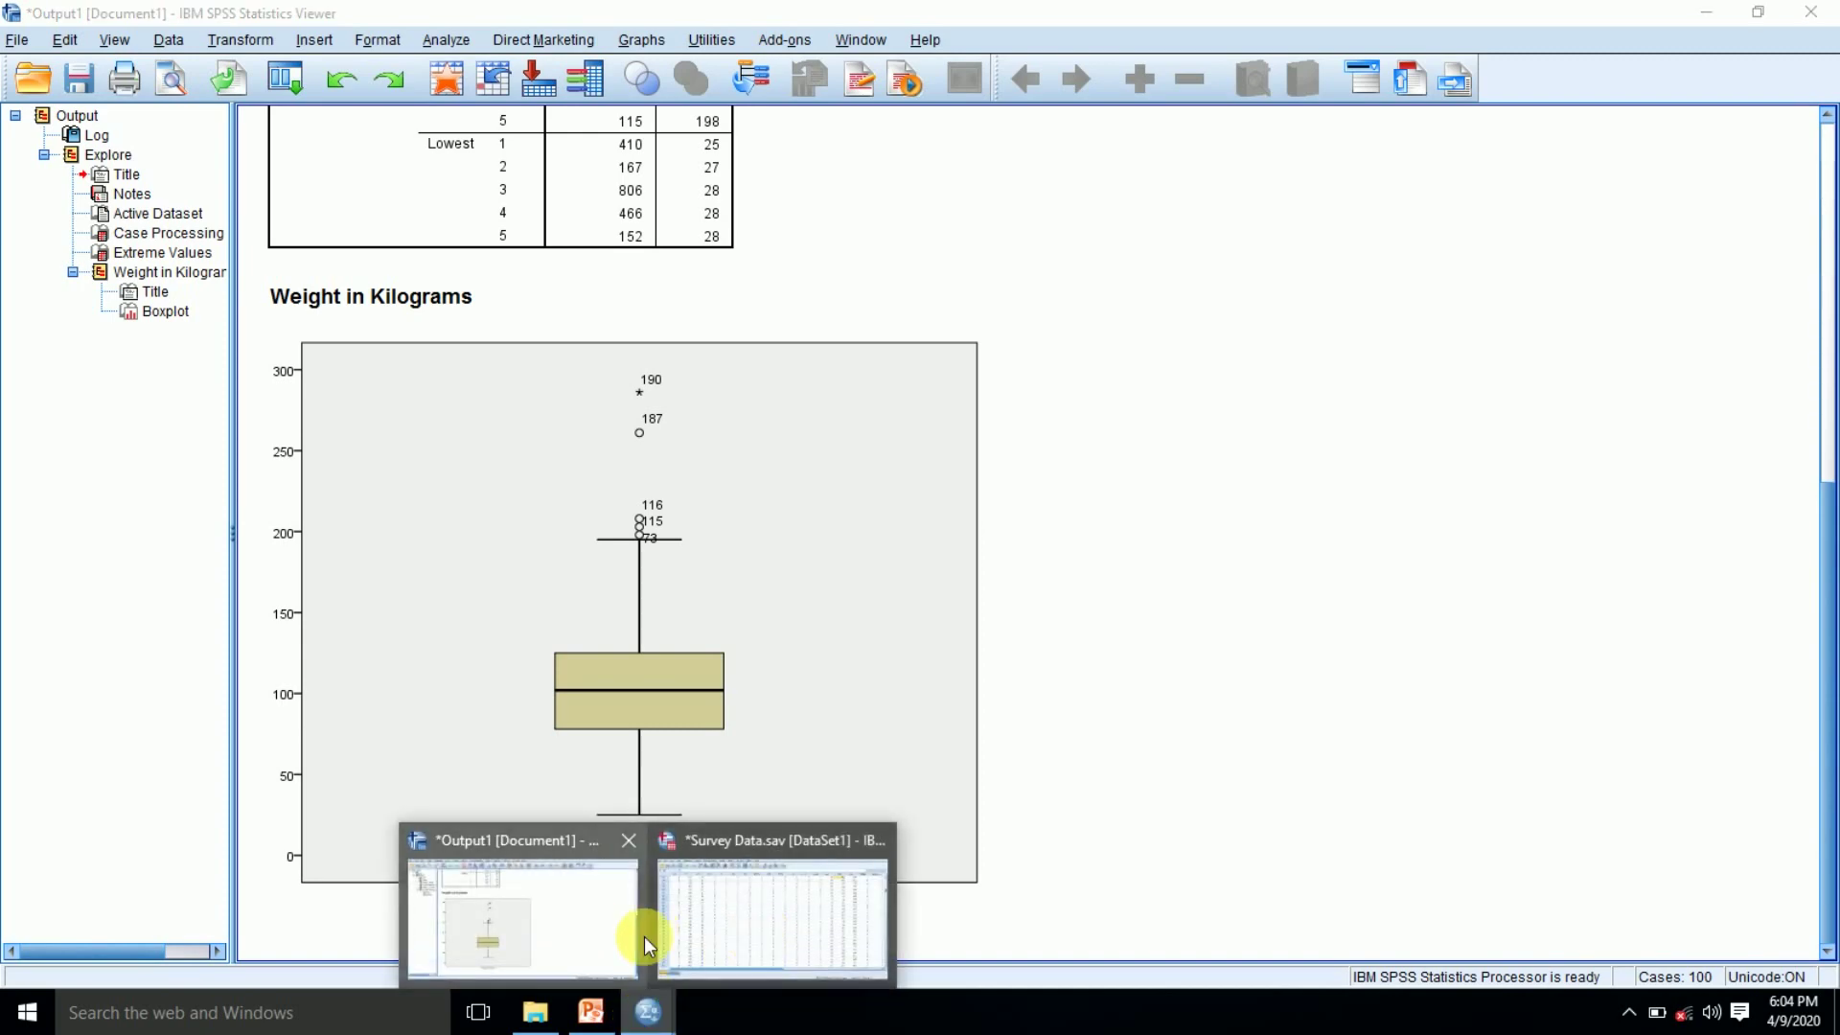
{"action": "left_click", "coordinate": [743, 951]}
{"action": "left_click", "coordinate": [987, 621]}
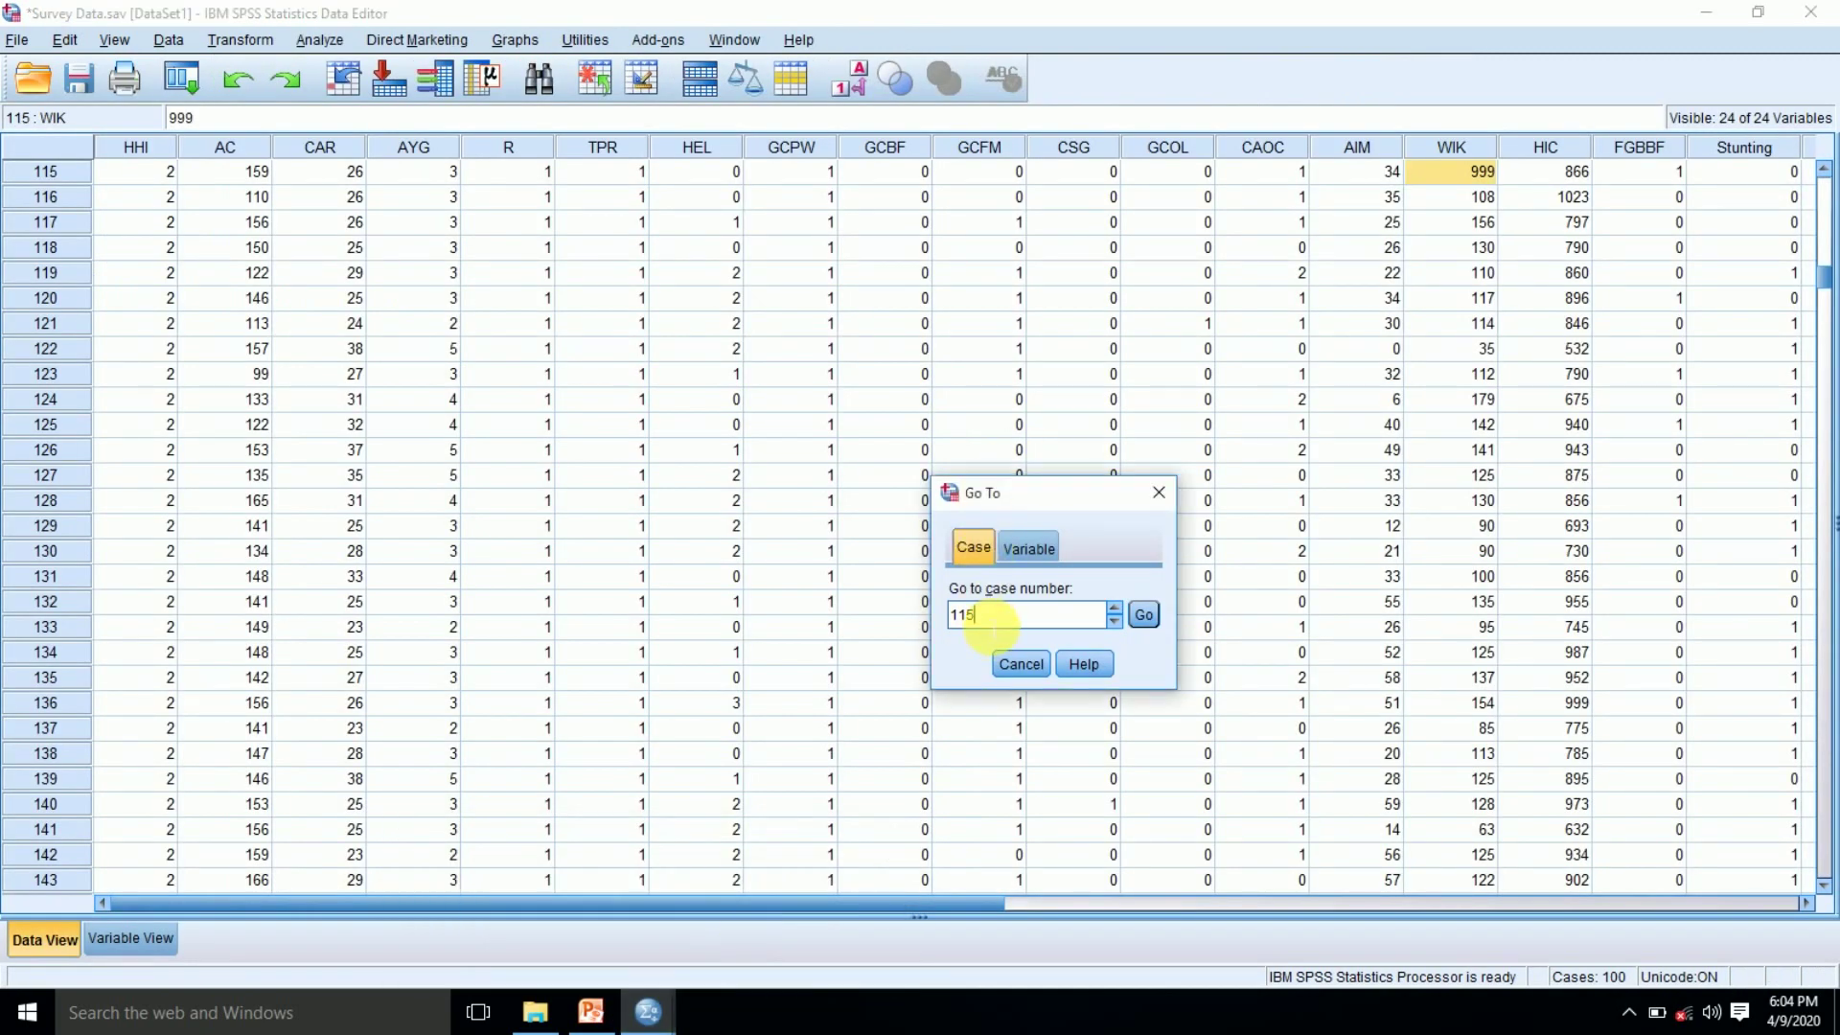
{"action": "key", "text": "BackSpace"}
{"action": "key", "text": "BackSpace"}
{"action": "key", "text": "BackSpace"}
{"action": "type", "text": "73"}
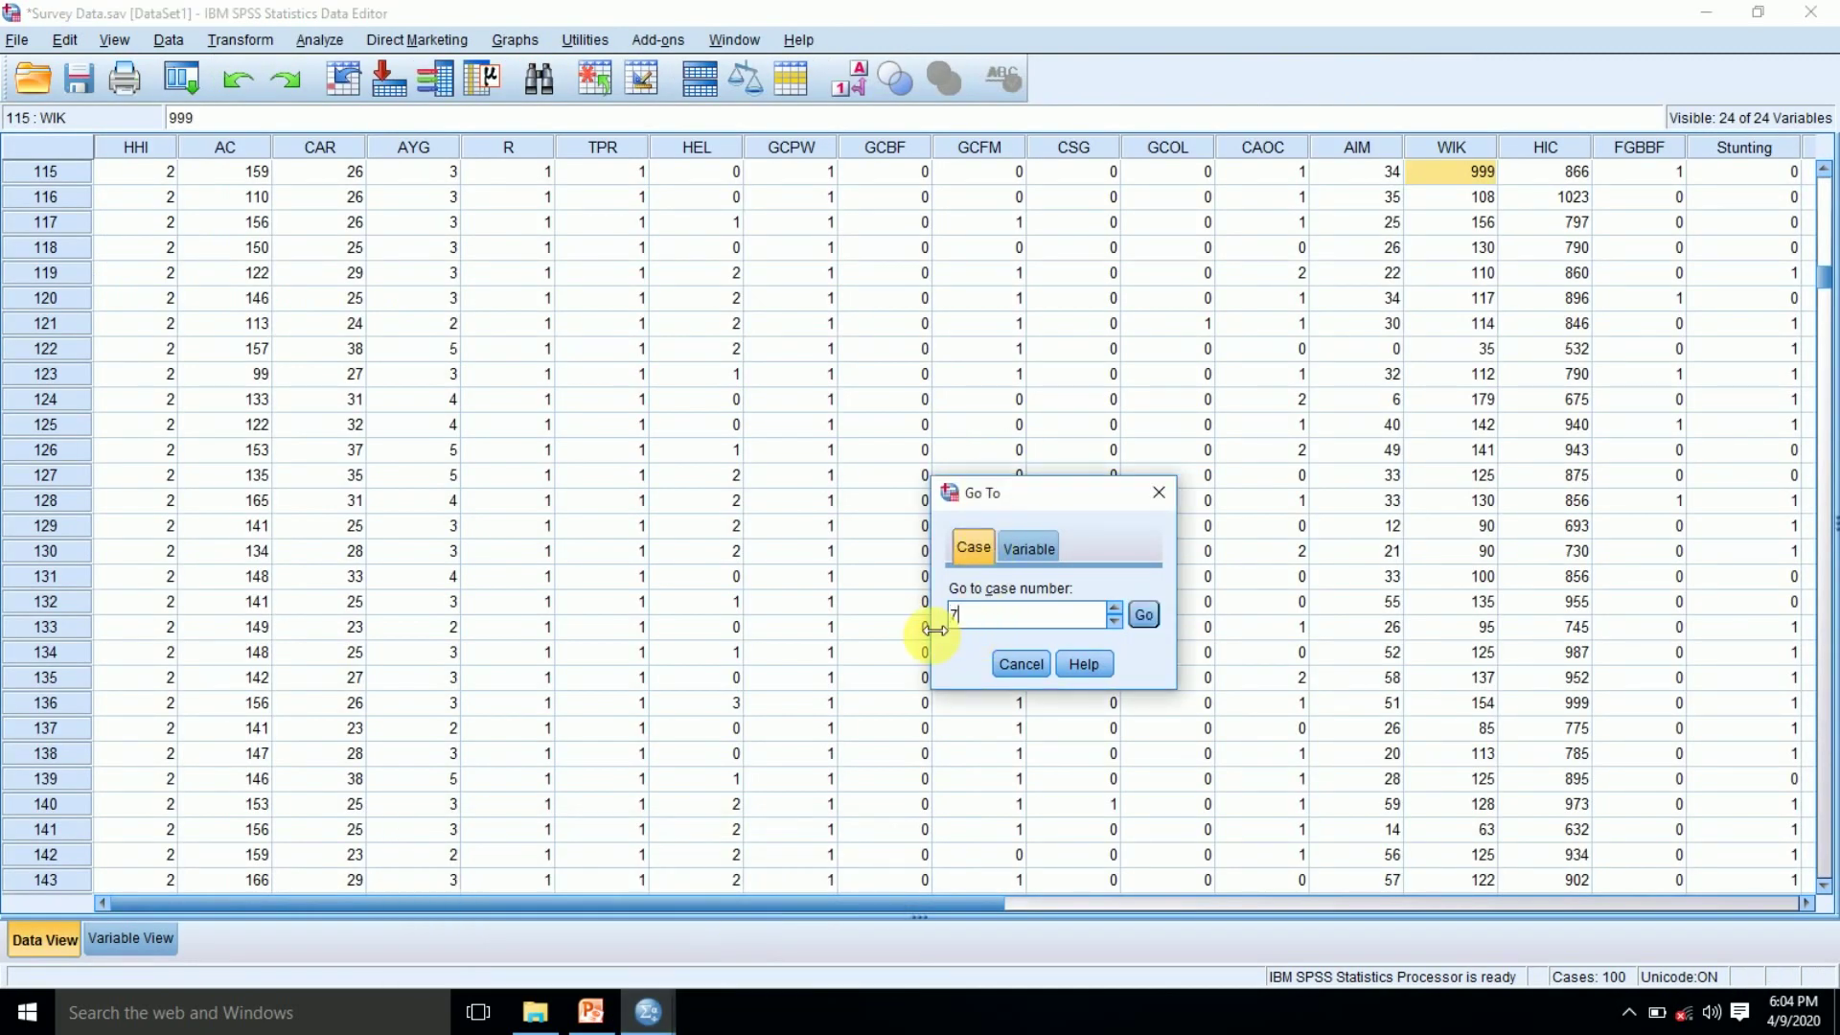
{"action": "left_click", "coordinate": [1146, 616]}
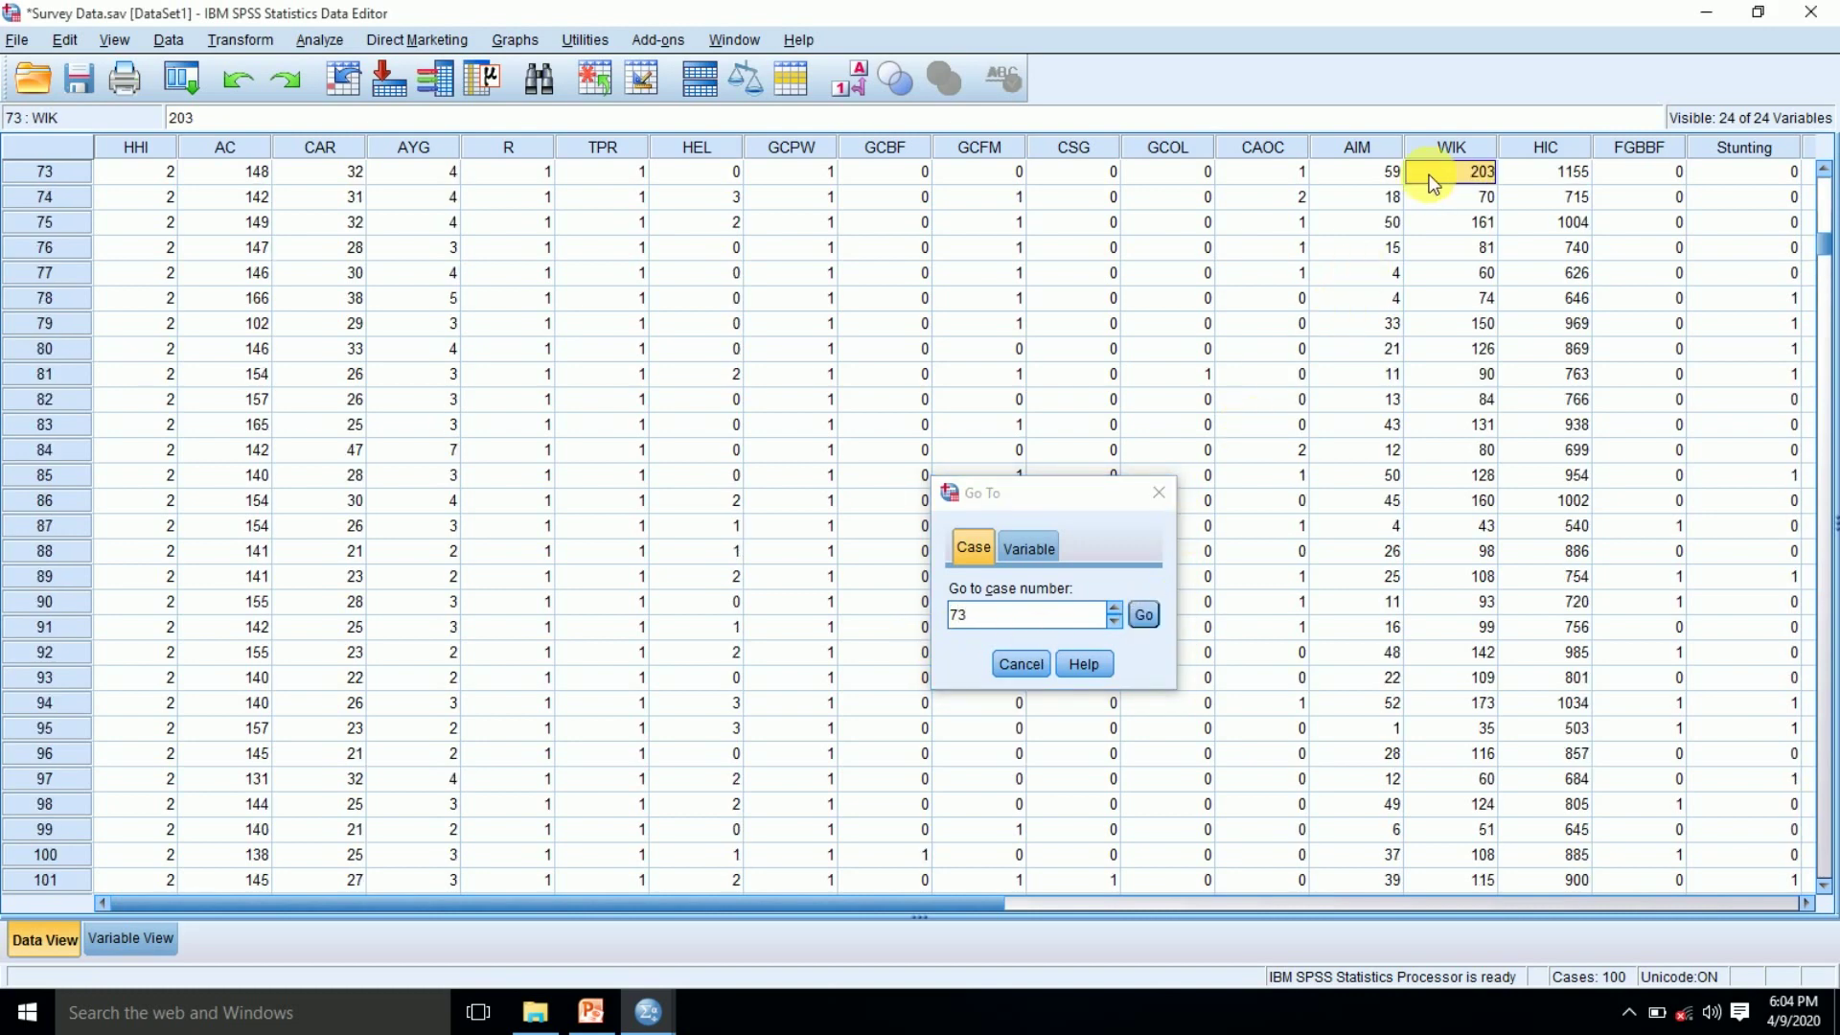
Set the WIK value of case 73 to the missing-value code 999 and save the survey data file
{"action": "double_click", "coordinate": [1480, 171]}
{"action": "double_click", "coordinate": [1481, 171]}
{"action": "type", "text": "999"}
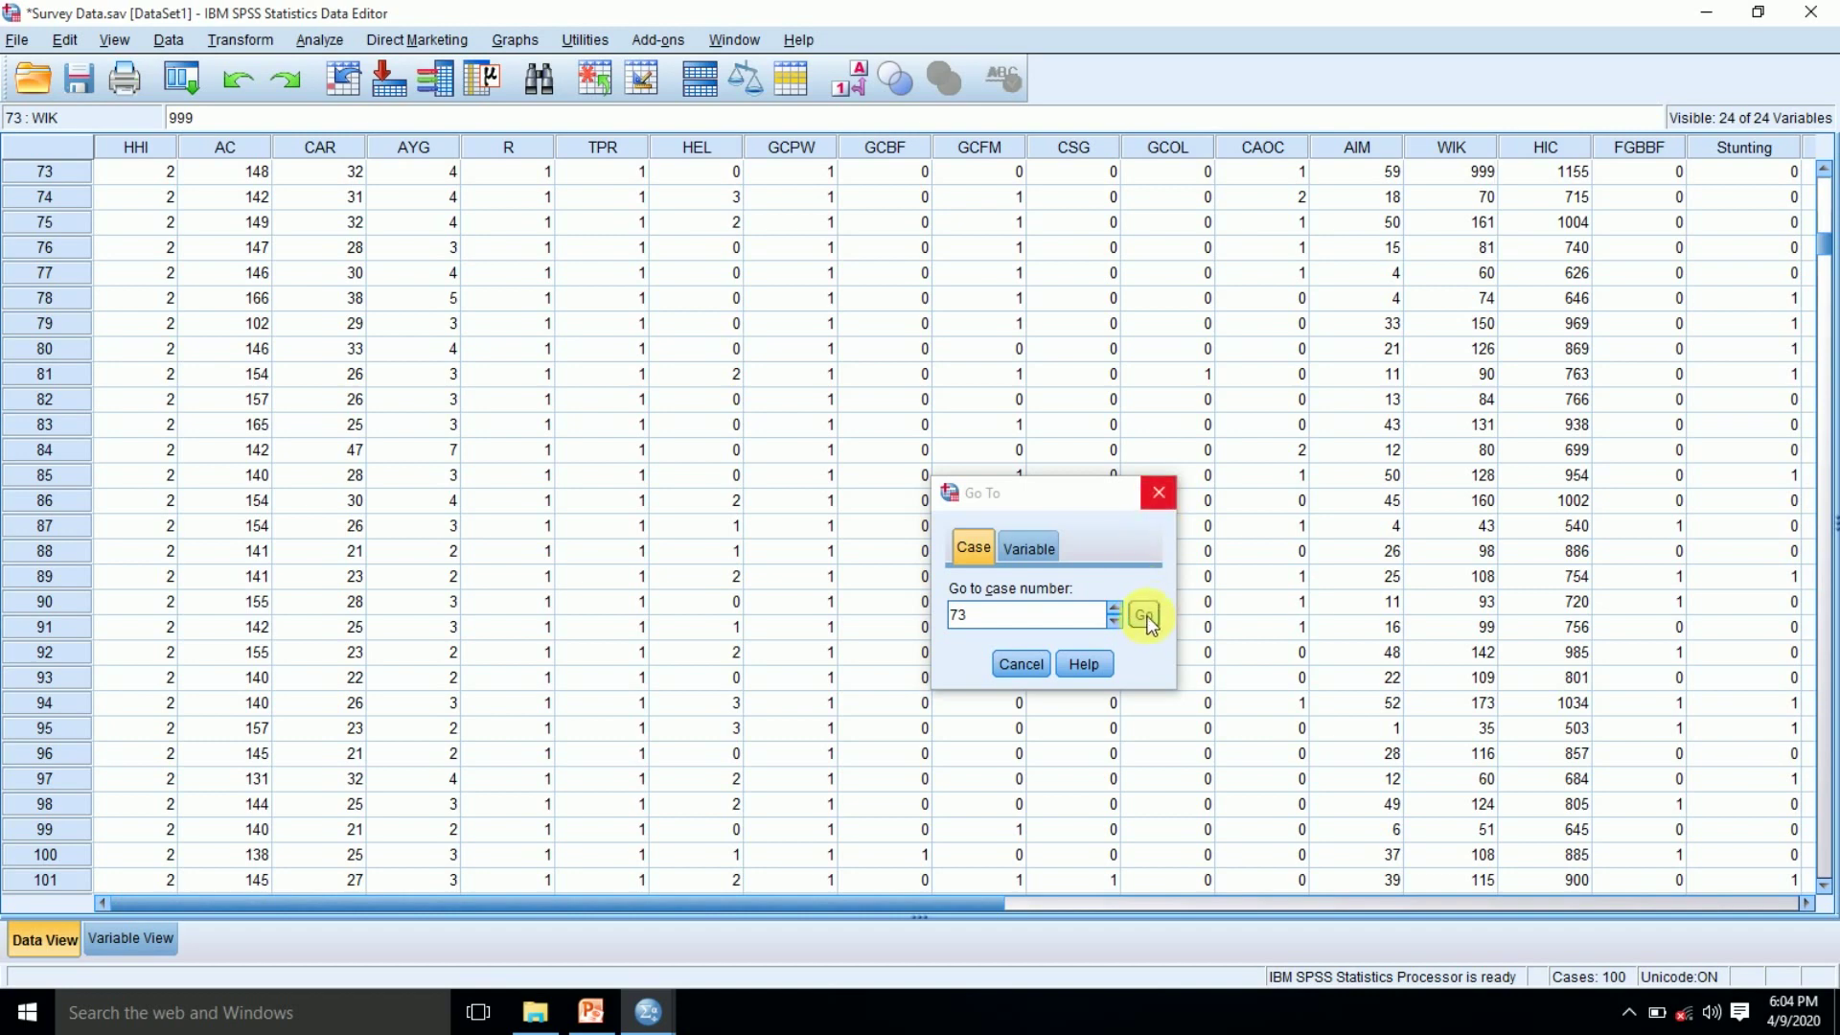
{"action": "left_click", "coordinate": [1147, 614]}
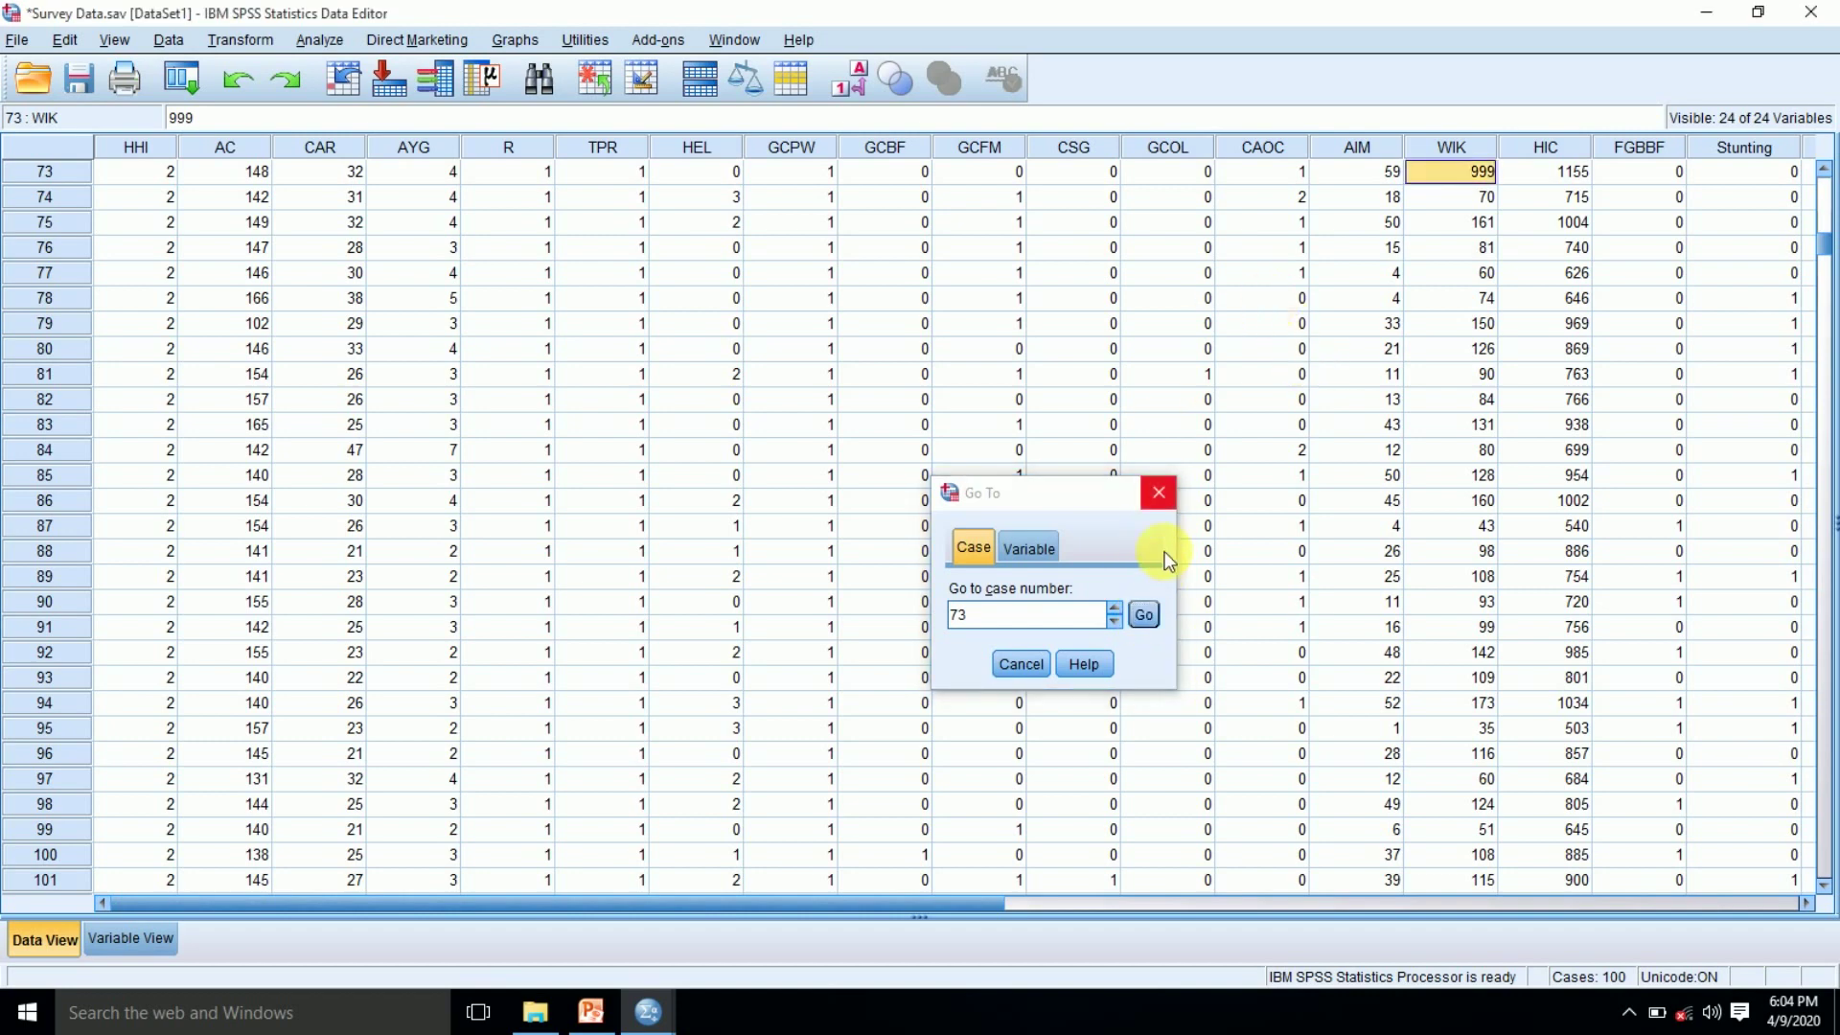
{"action": "left_click", "coordinate": [1162, 496]}
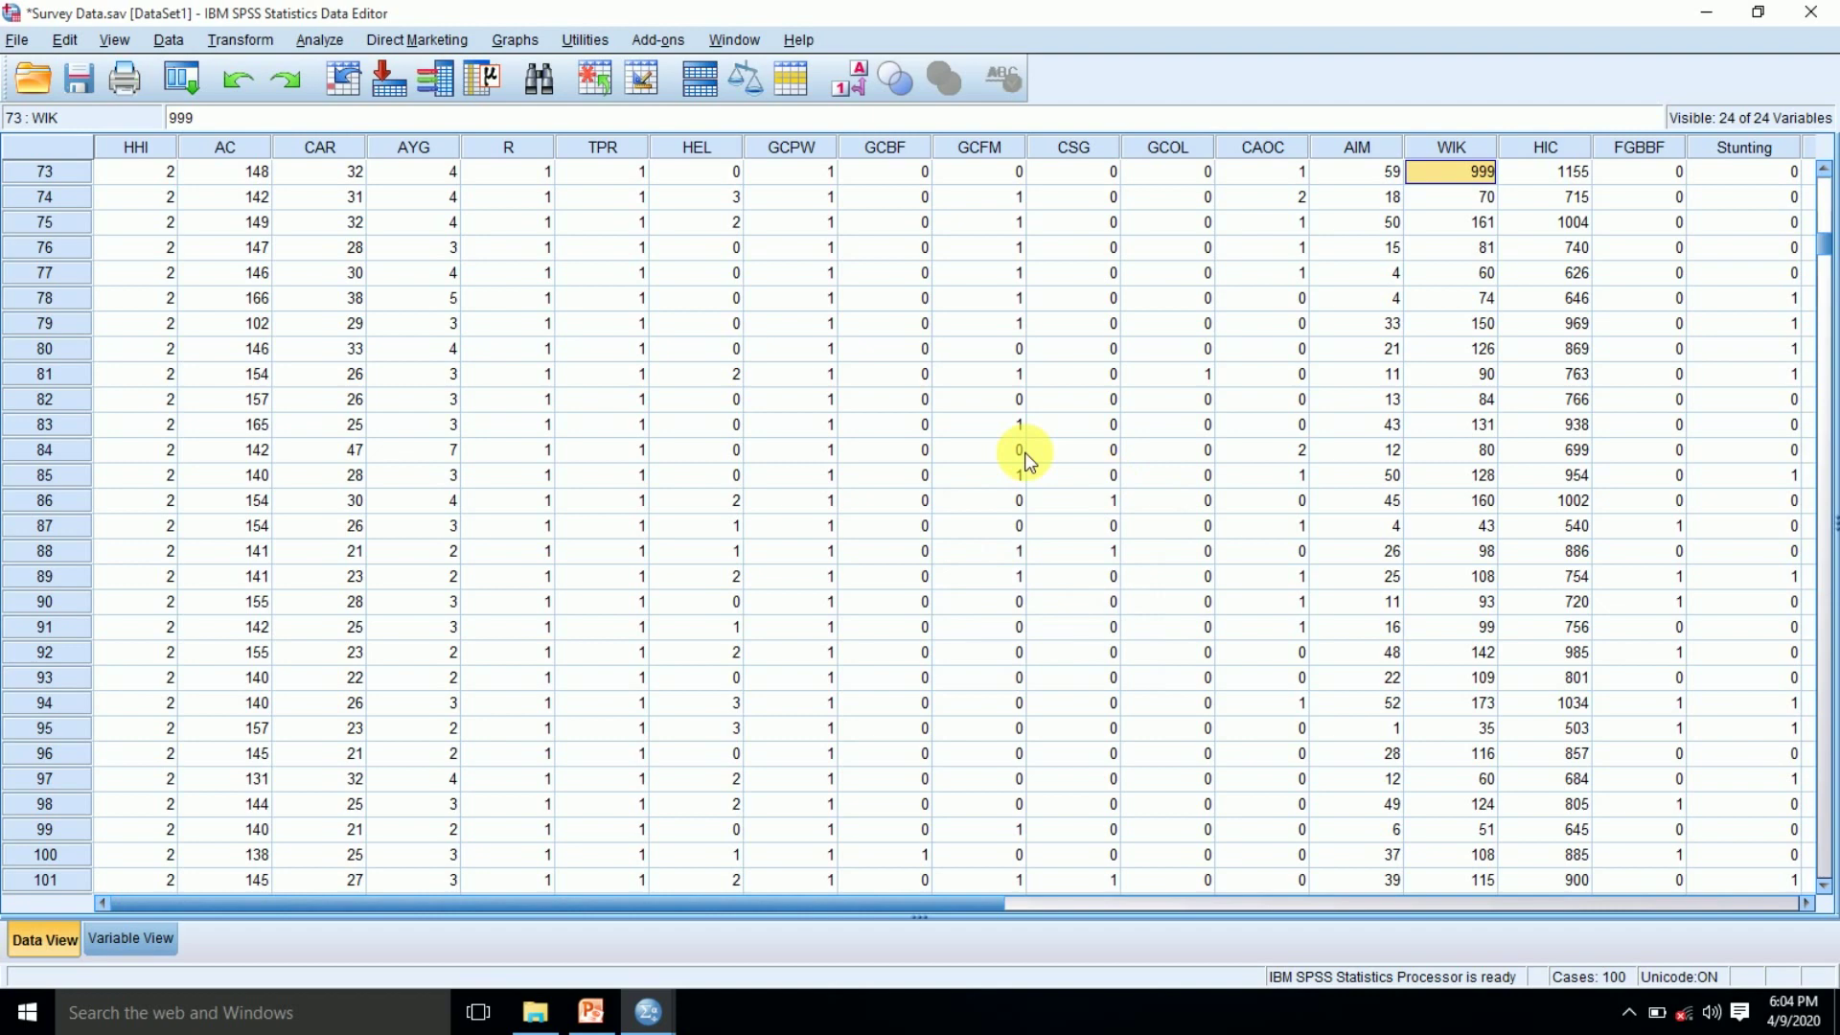
{"action": "key", "text": "ctrl+s"}
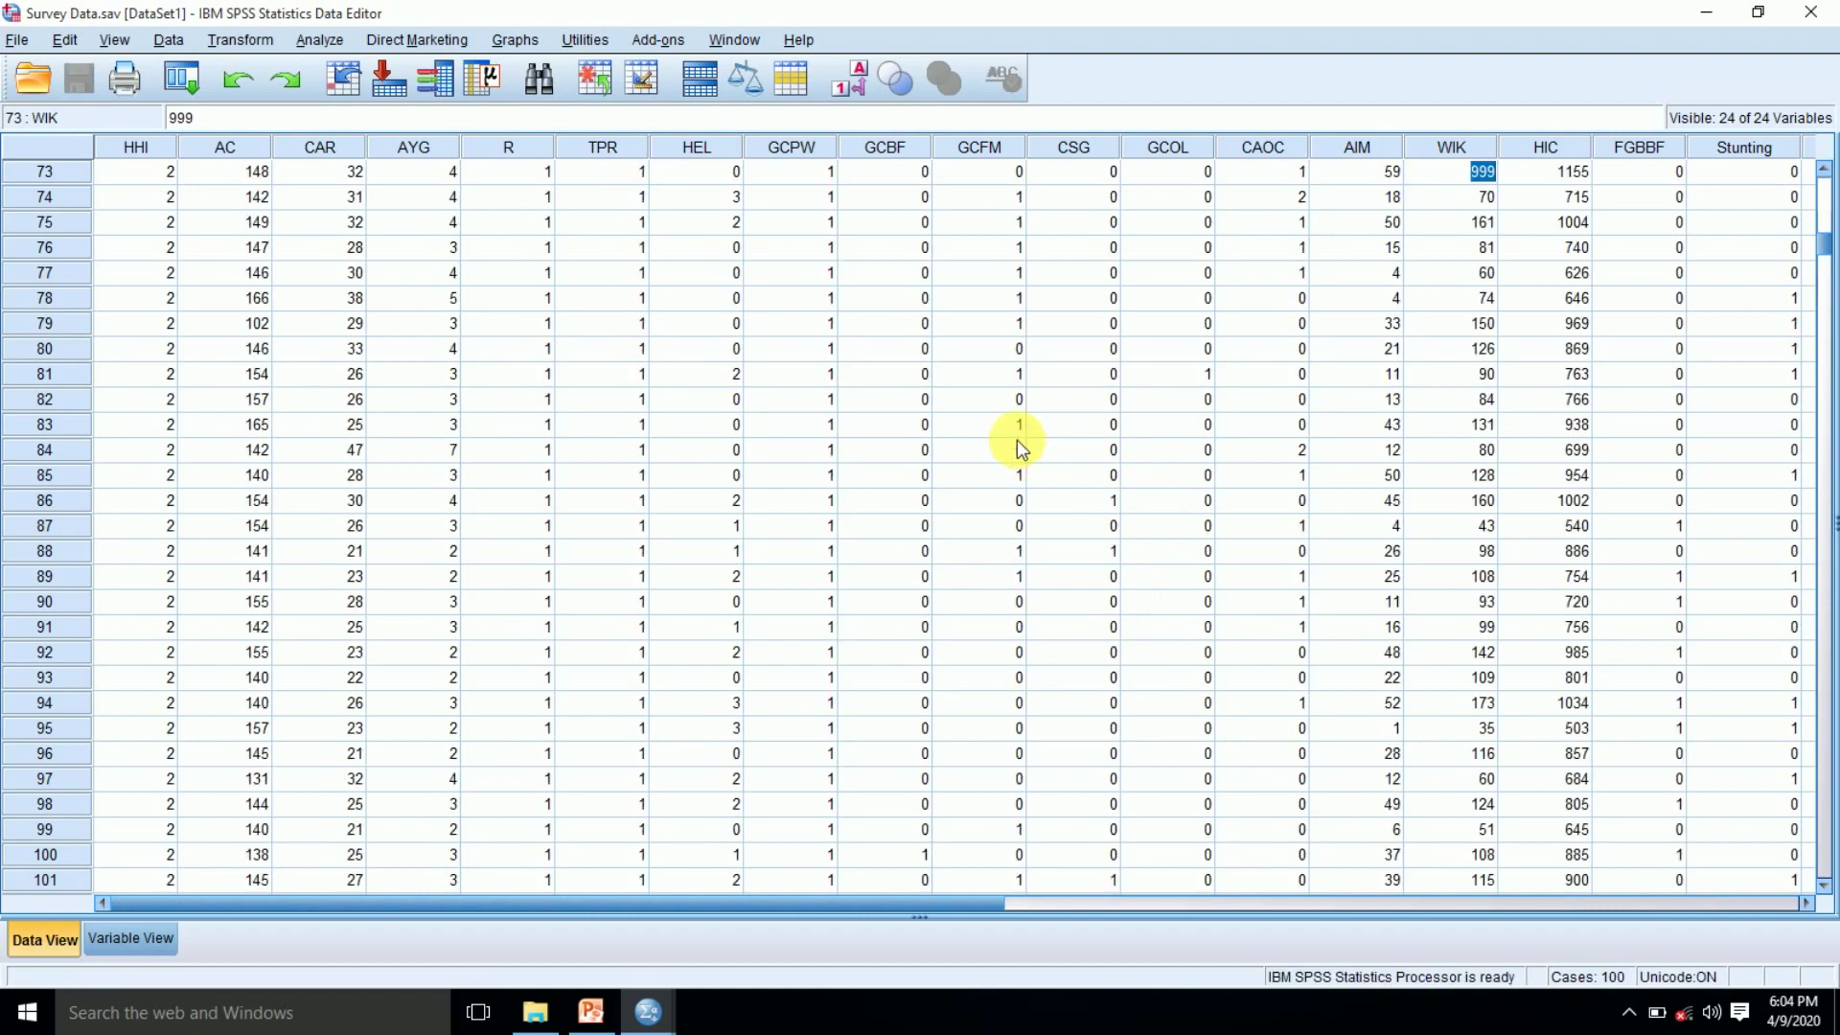
Rerun Explore on Weight in Kilograms with only Outliers statistics and a factor-levels-together boxplot, without stem-and-leaf or histogram
{"action": "left_click", "coordinate": [318, 39]}
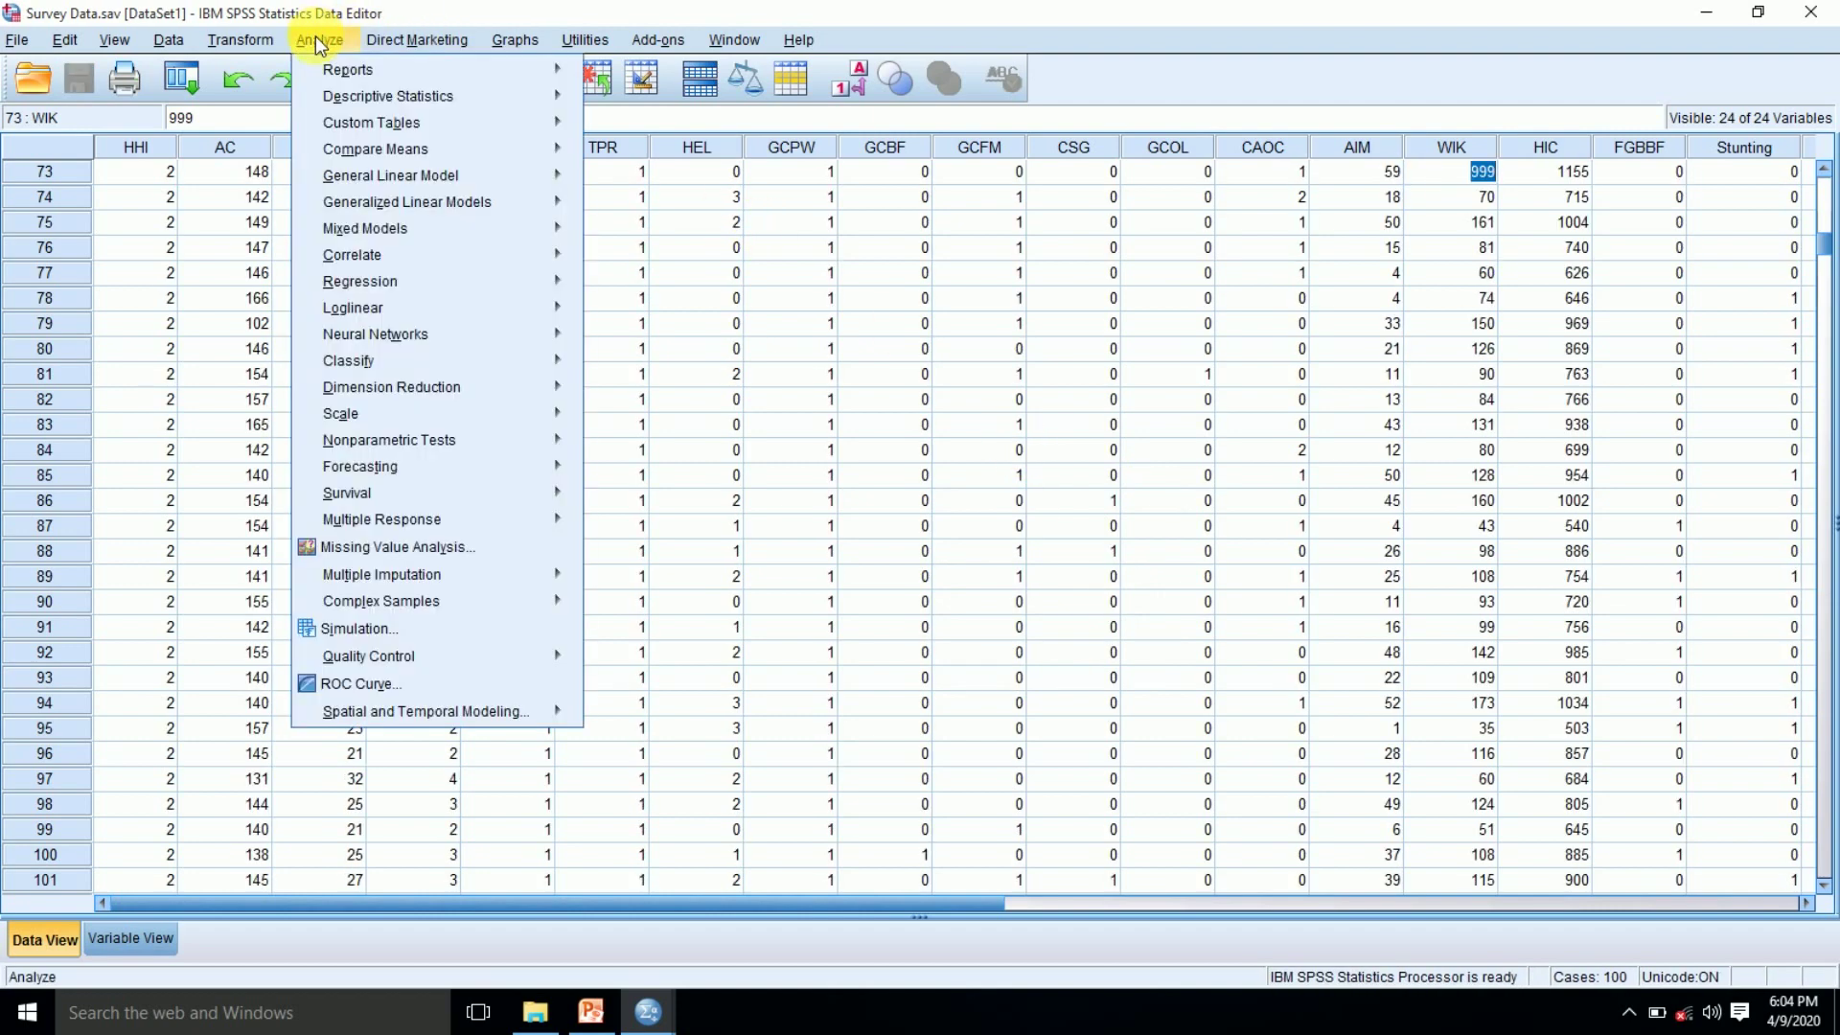
{"action": "mouse_move", "coordinate": [474, 96]}
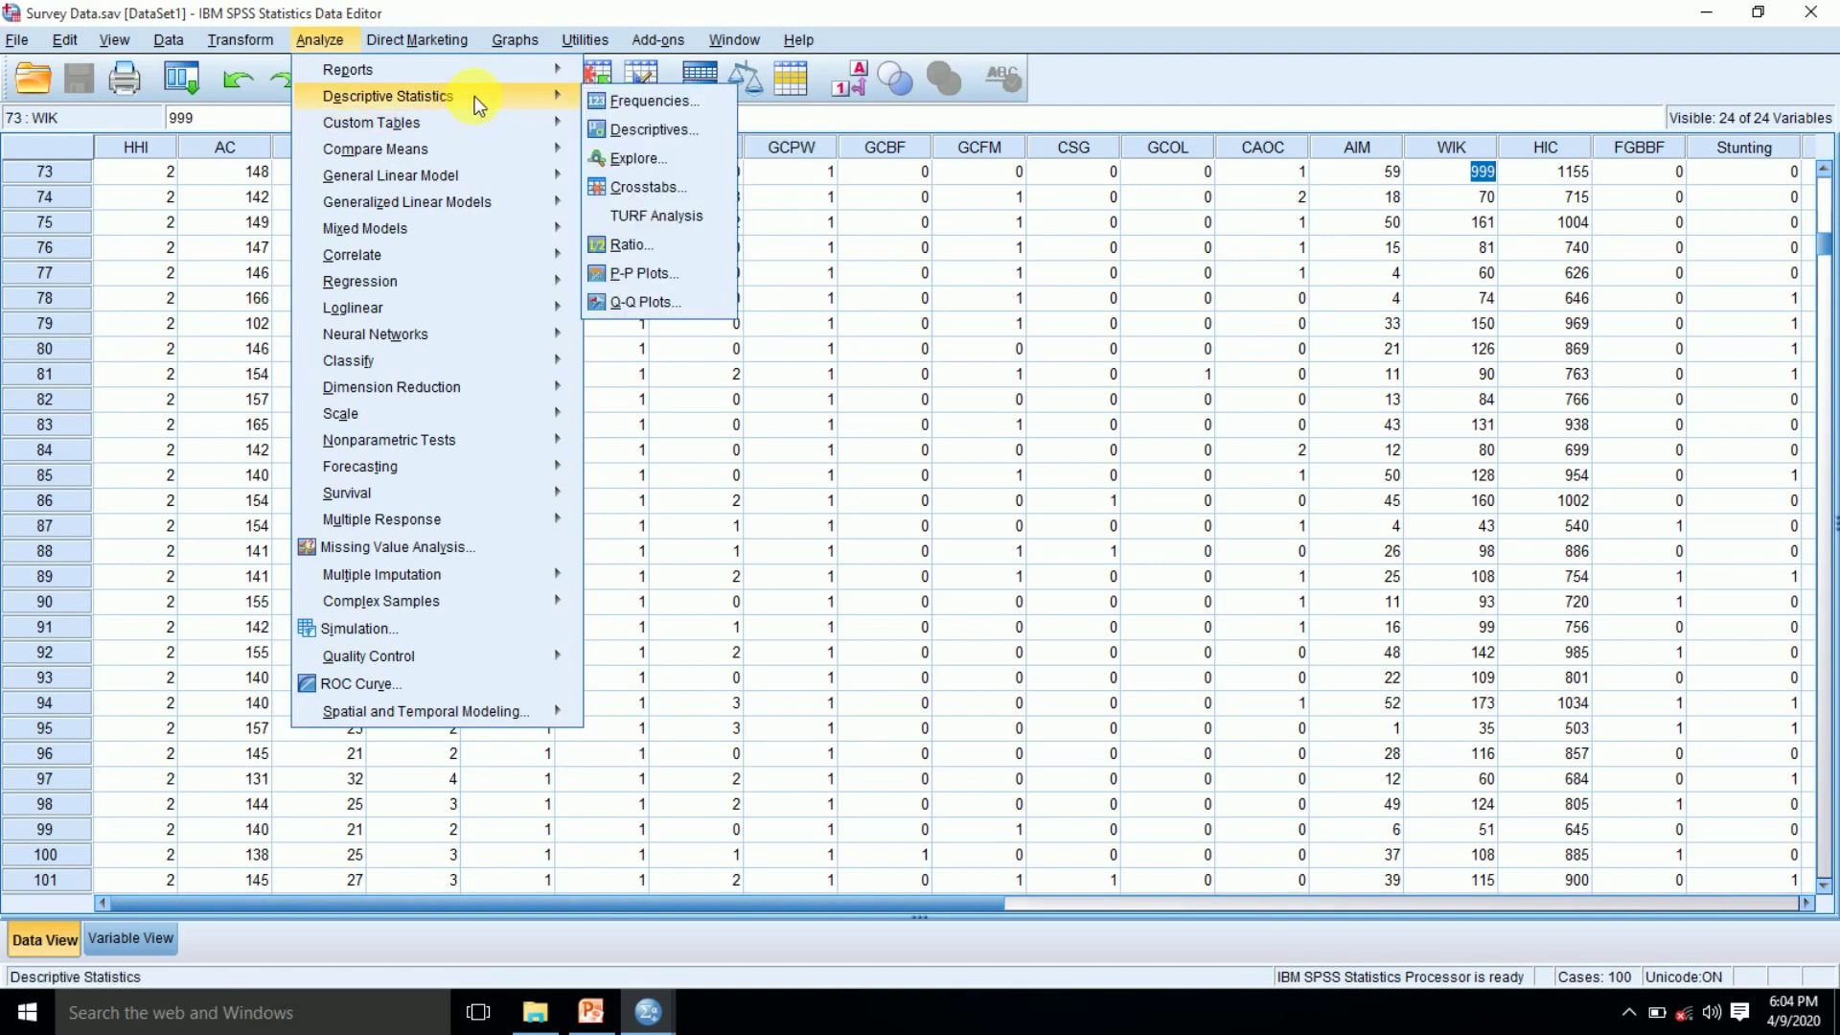
{"action": "left_click", "coordinate": [670, 157]}
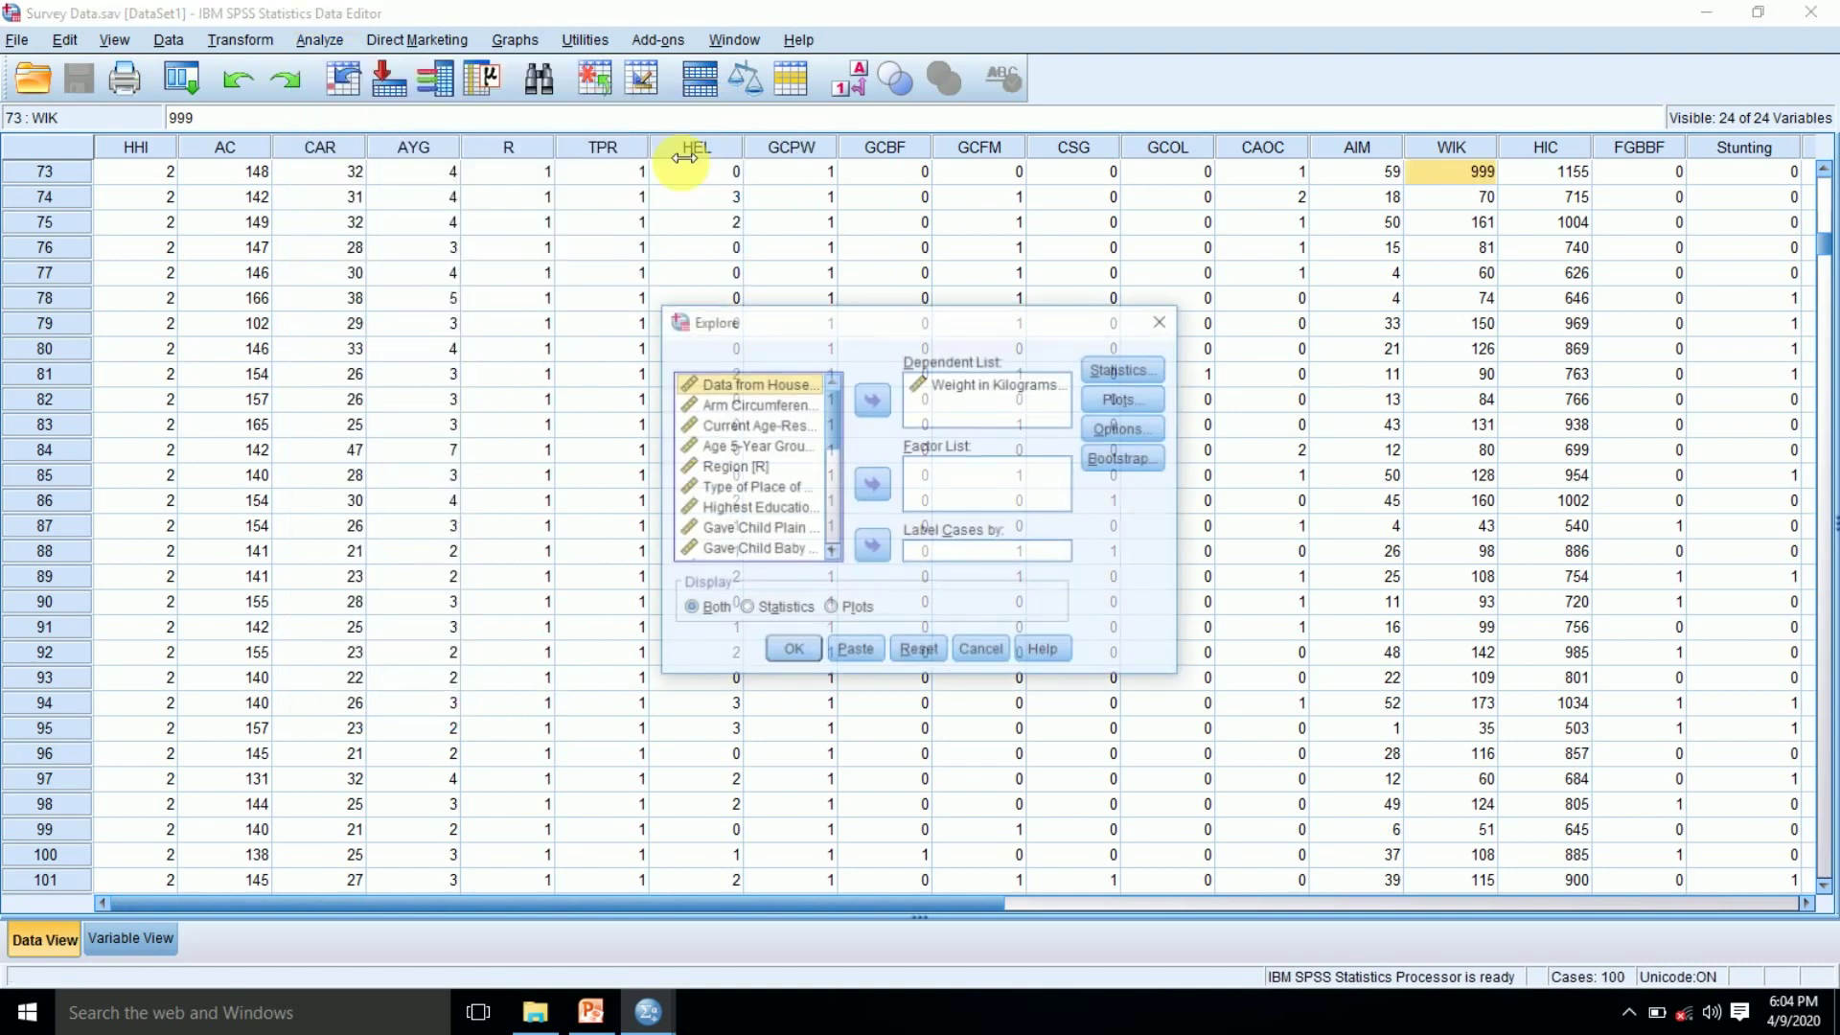
{"action": "left_click", "coordinate": [987, 383]}
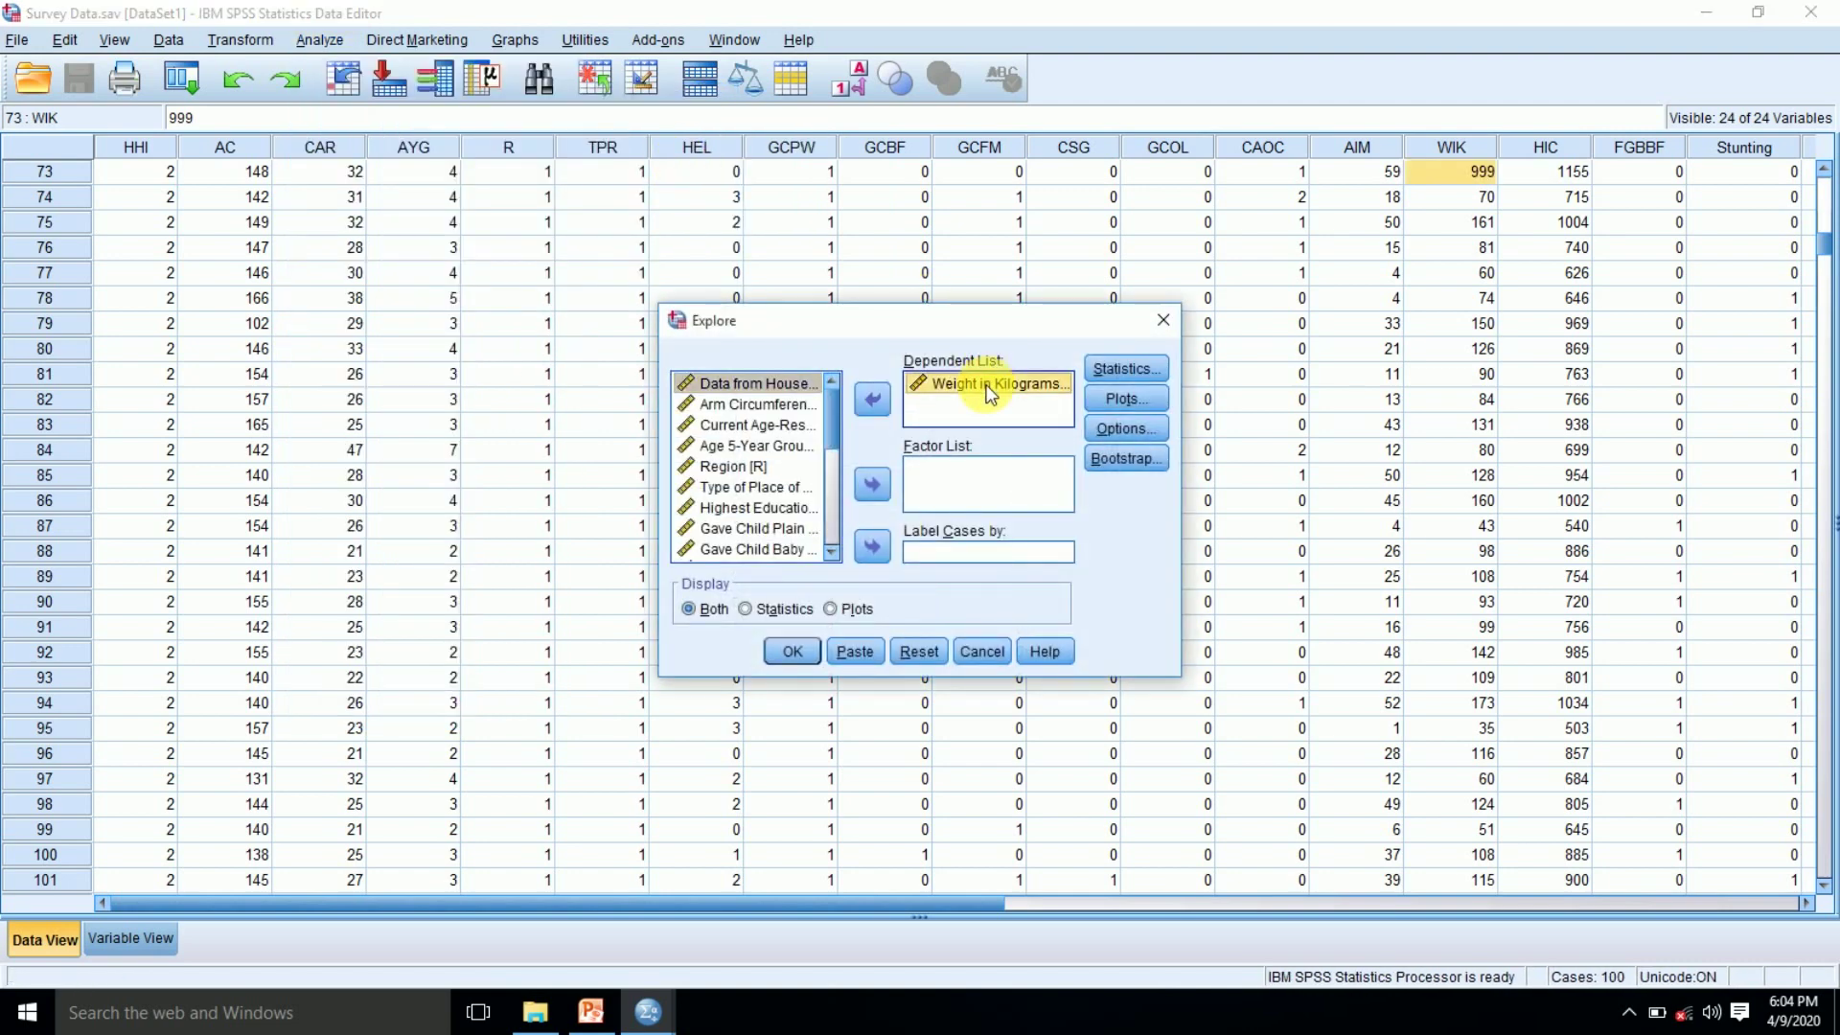
{"action": "left_click", "coordinate": [1113, 370]}
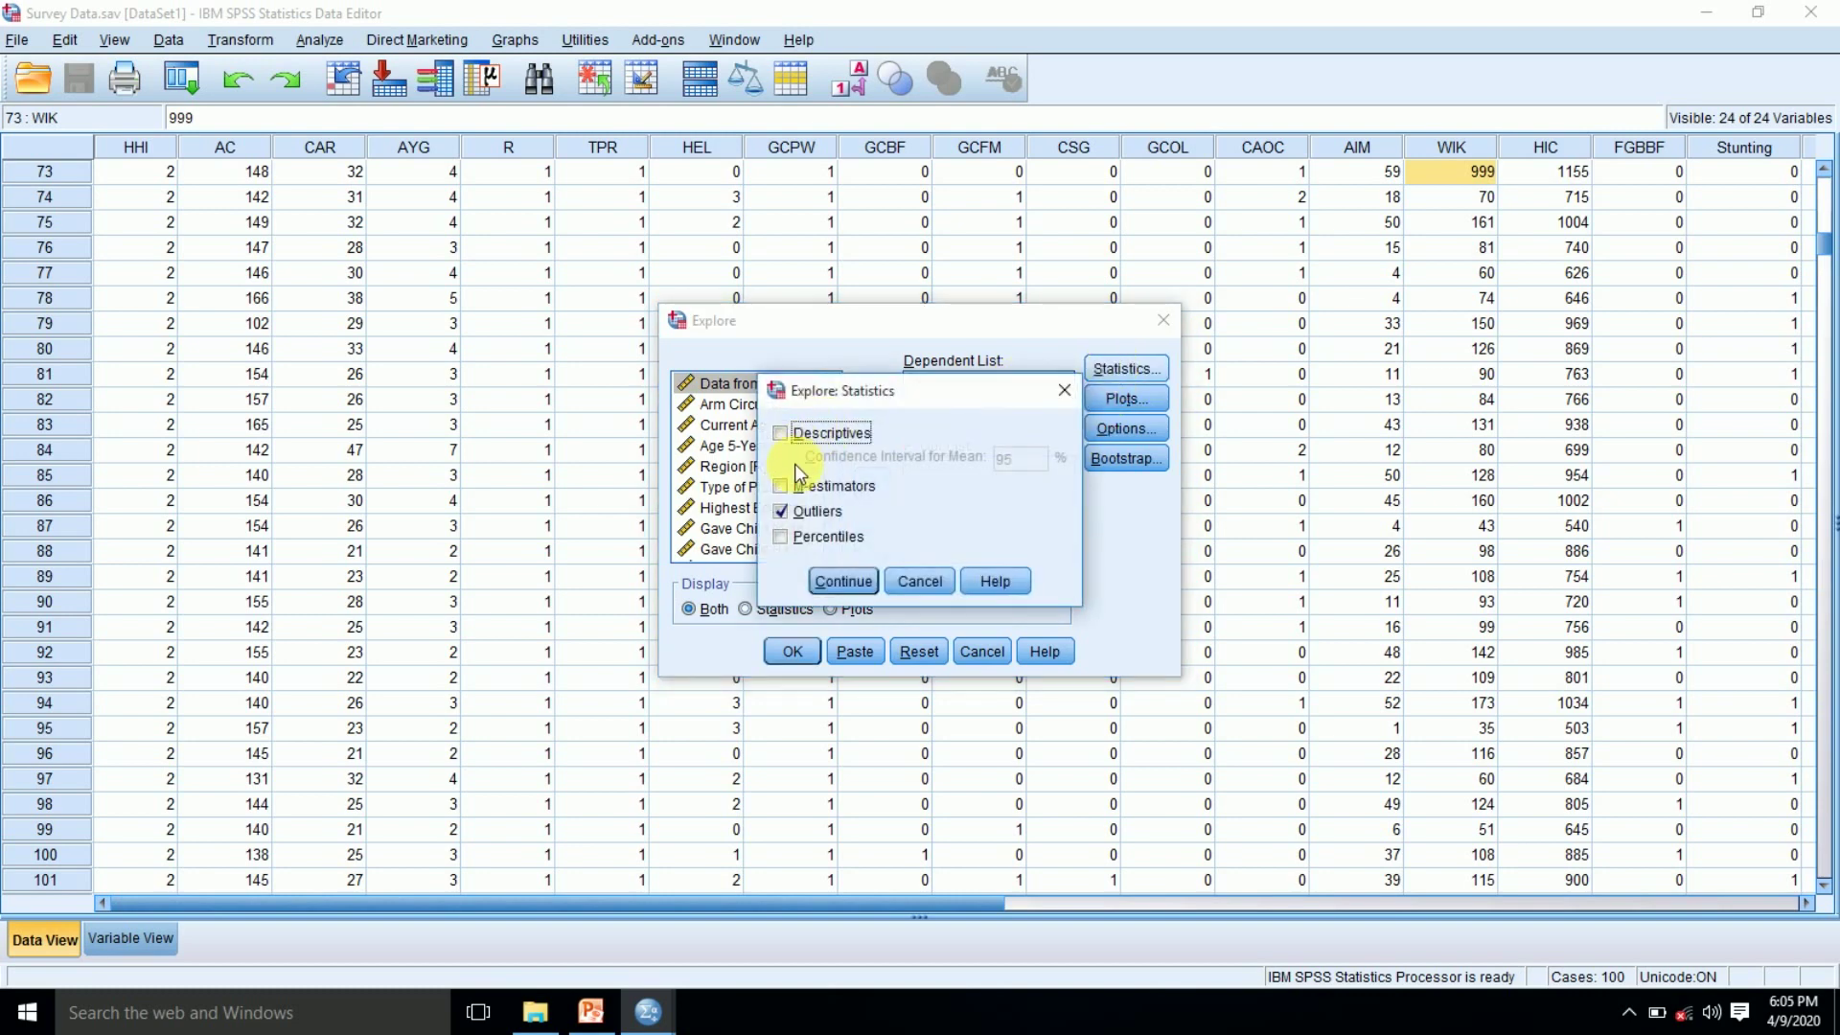
{"action": "left_click", "coordinate": [834, 580]}
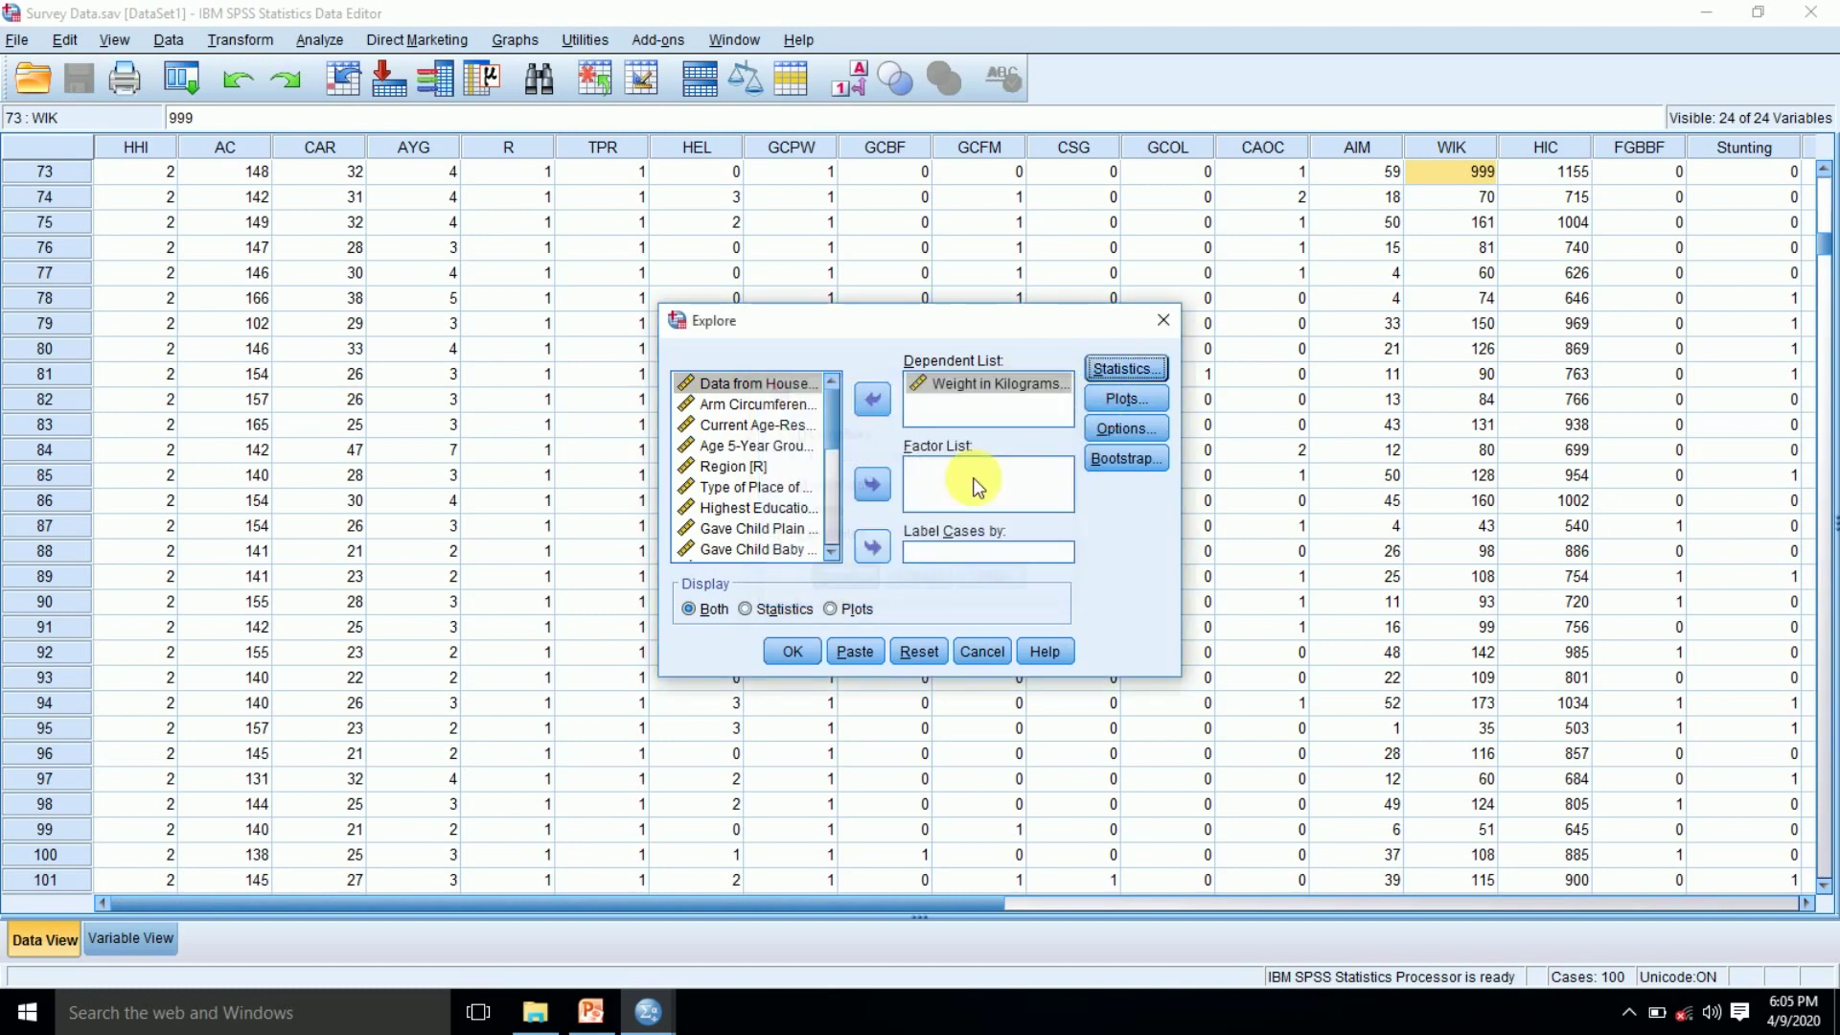
{"action": "left_click", "coordinate": [1129, 398]}
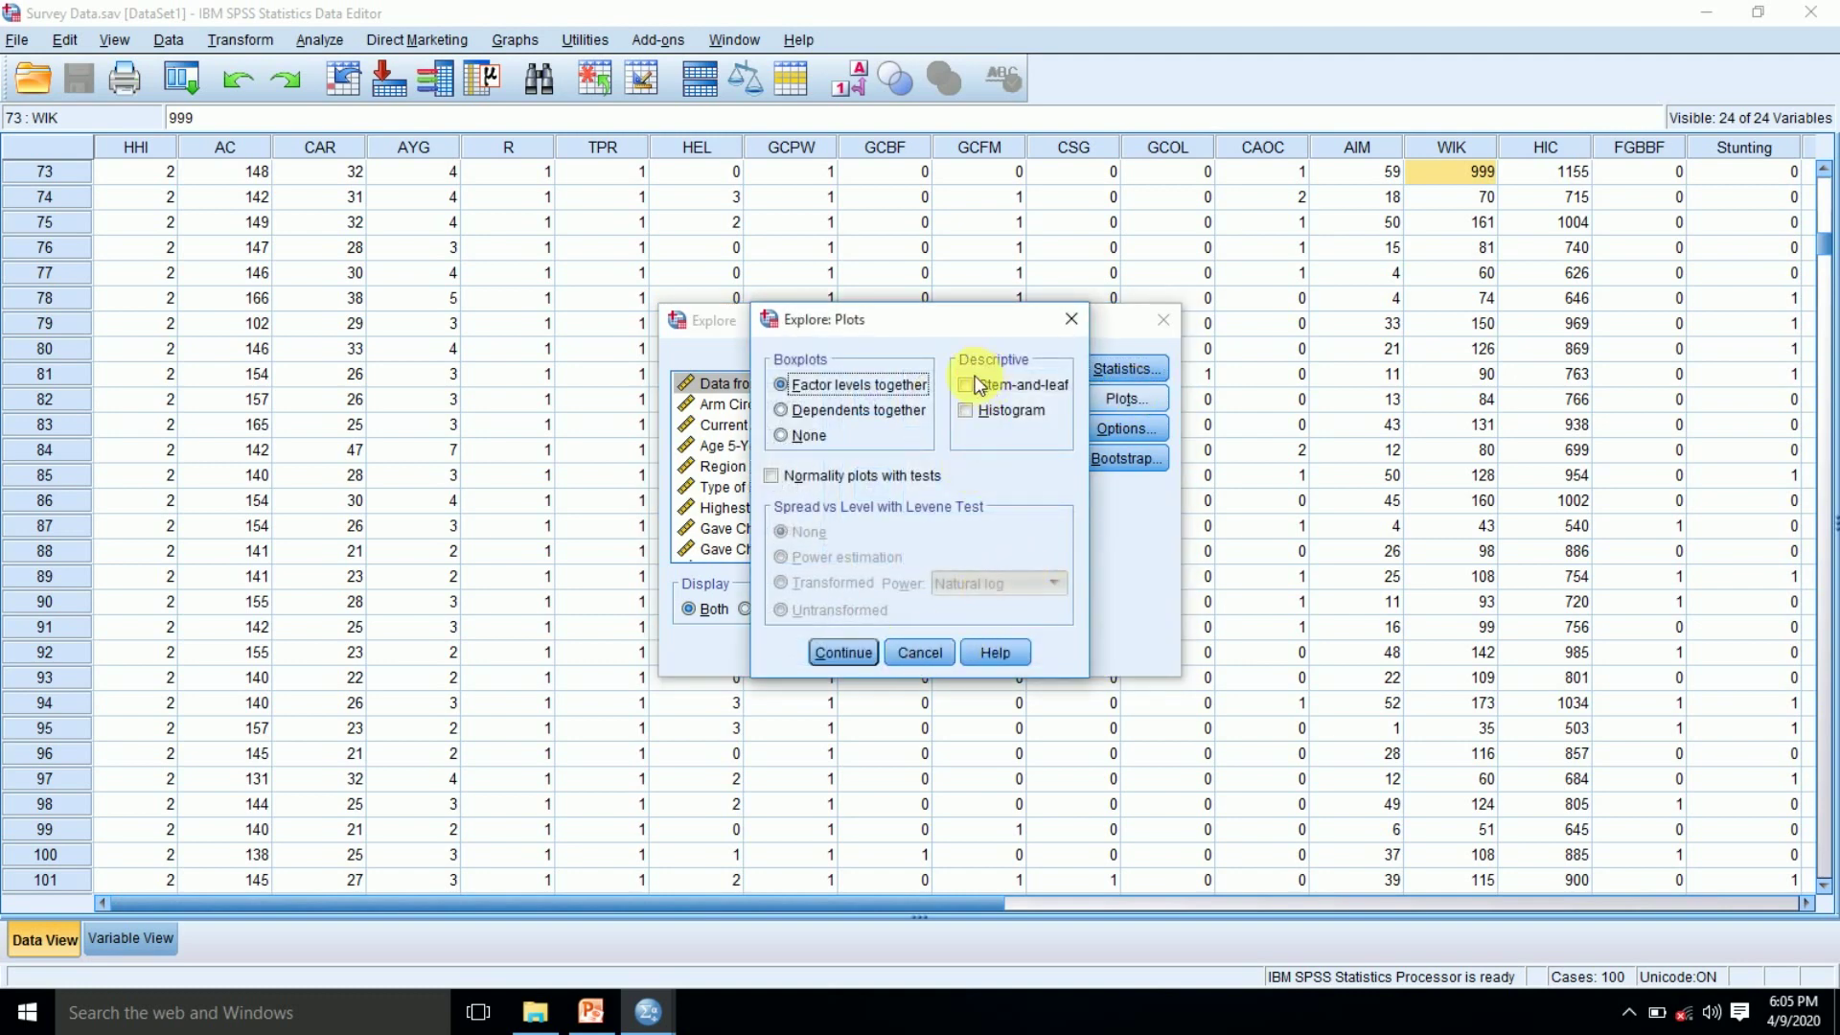
{"action": "left_click", "coordinate": [914, 652]}
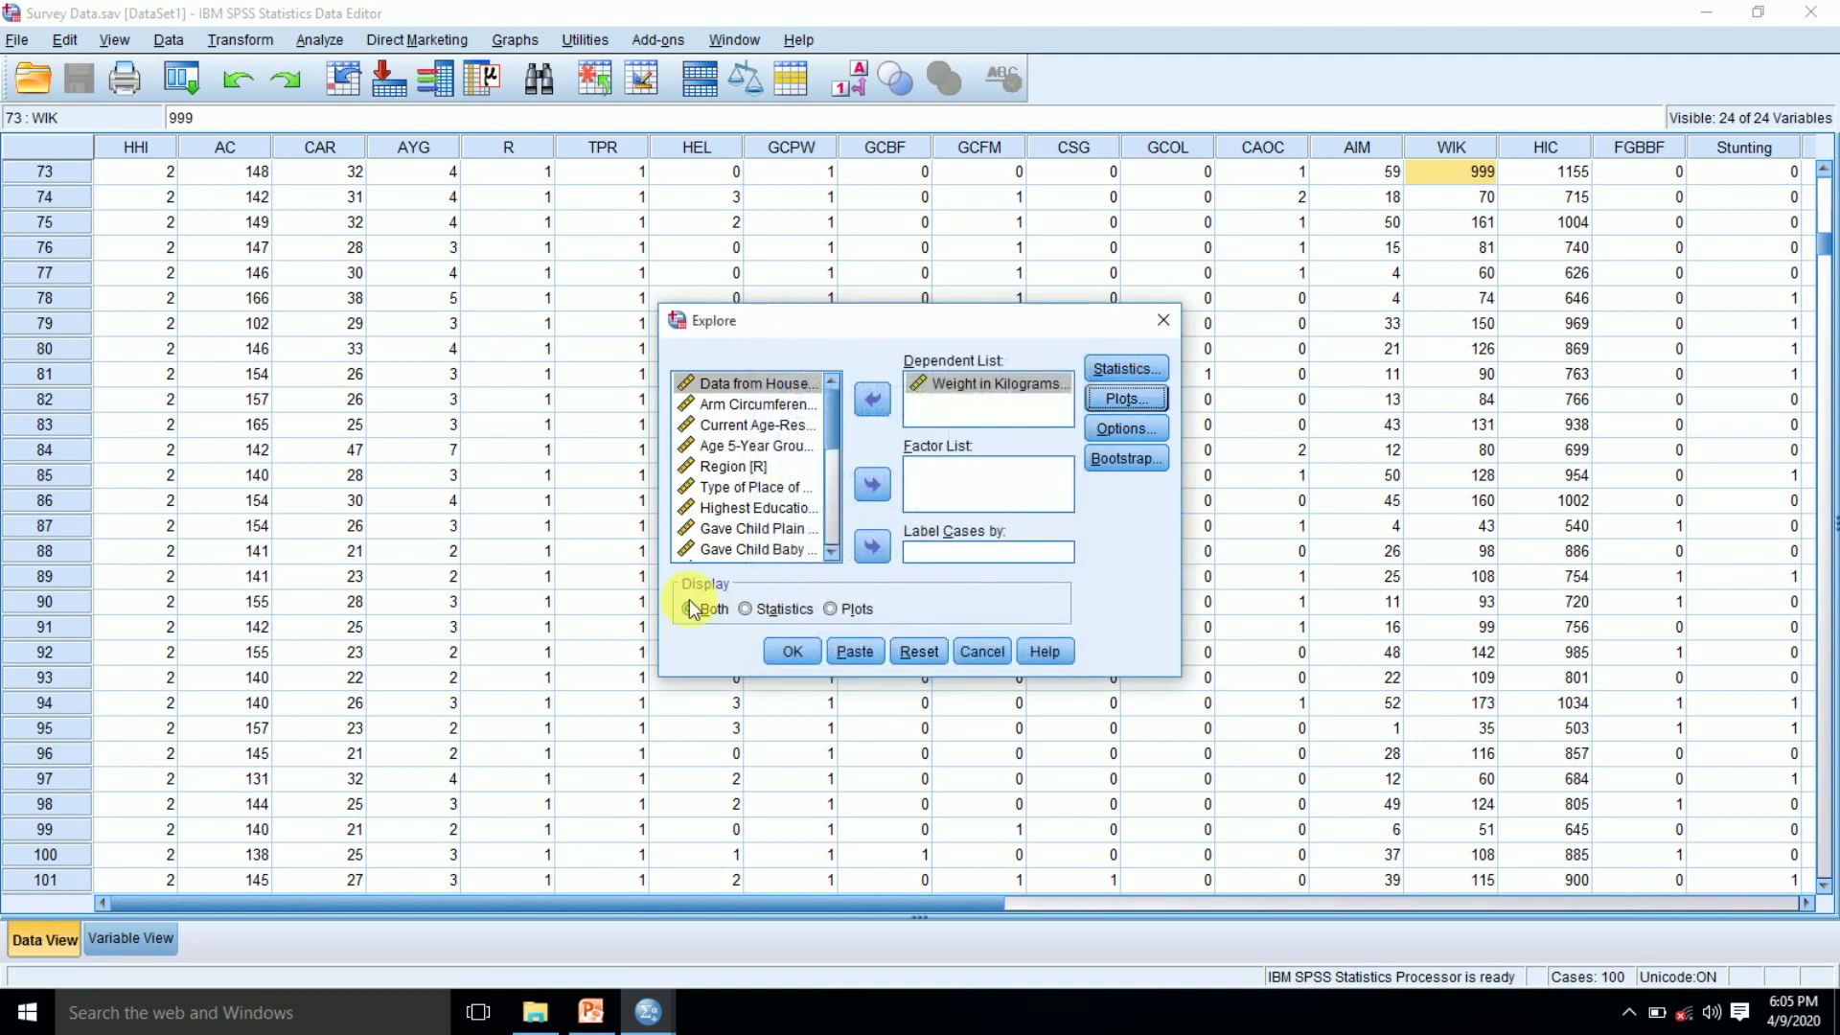
{"action": "left_click", "coordinate": [787, 654]}
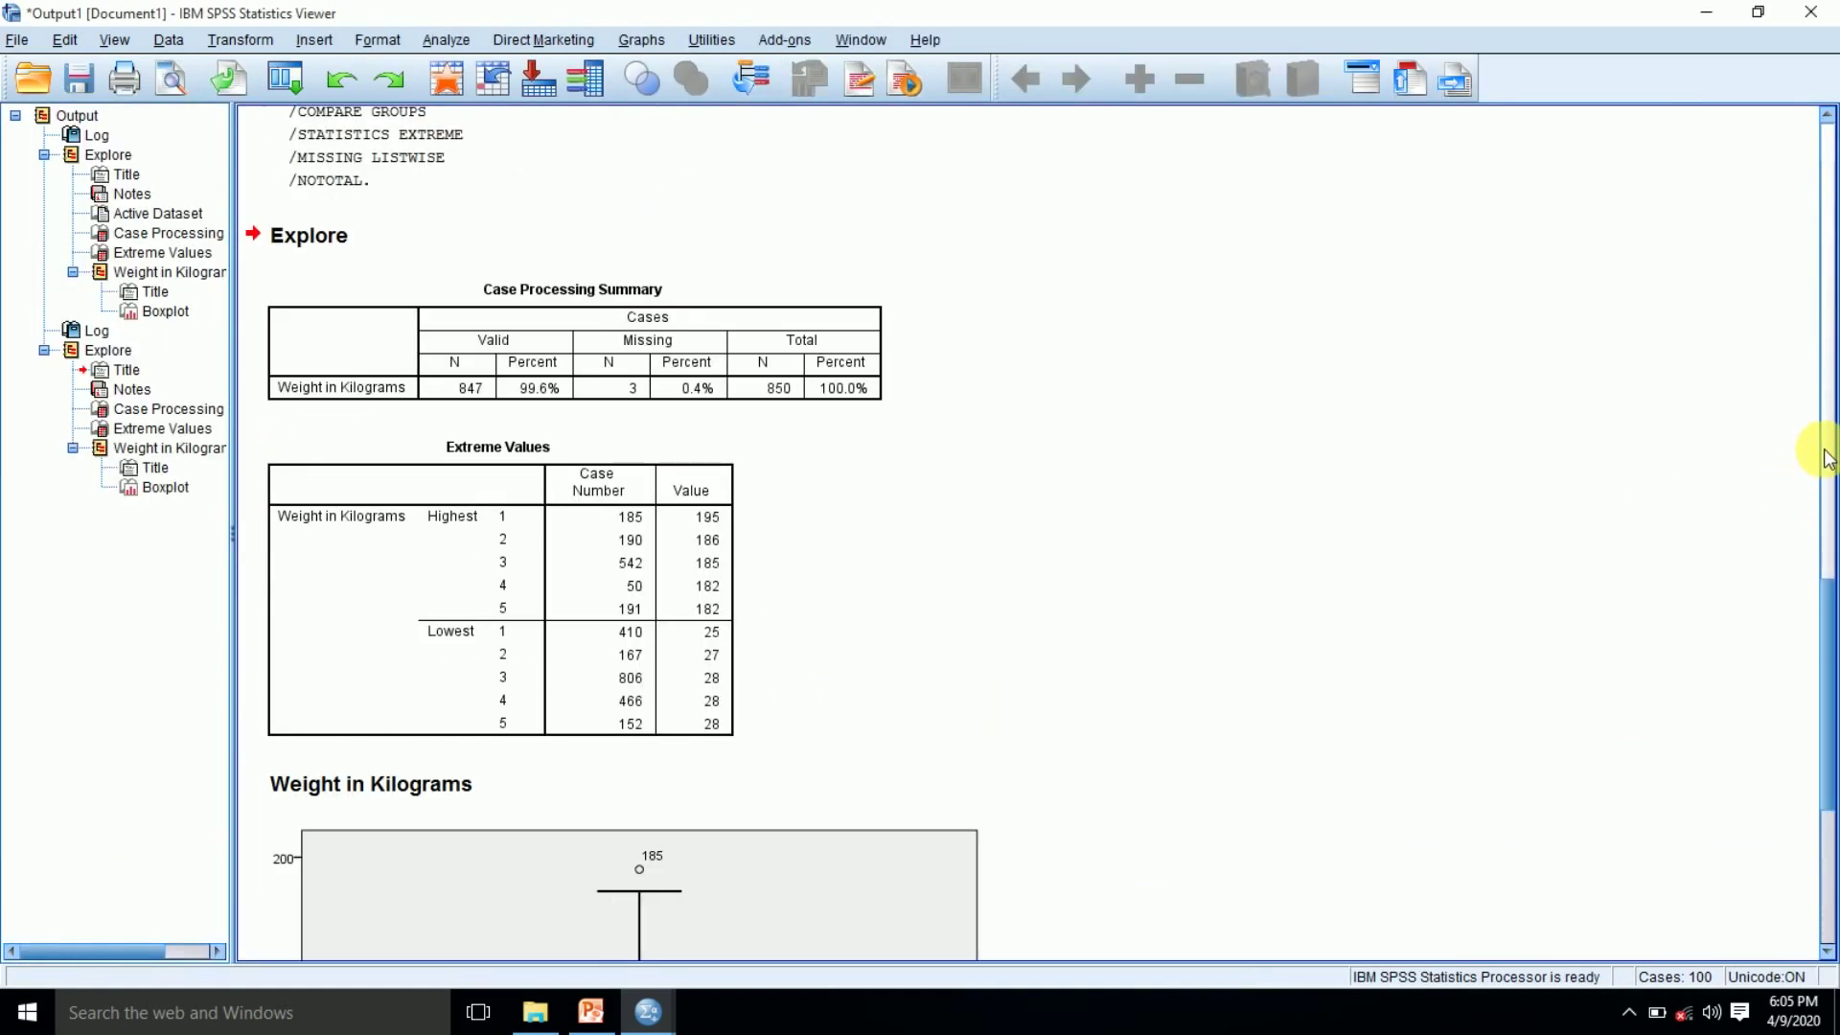
Check the new boxplot for a remaining labelled outlier and go to case 185 in the survey data
{"action": "left_click", "coordinate": [1823, 469]}
{"action": "left_click_drag", "start_coordinate": [1823, 541], "coordinate": [1824, 877]}
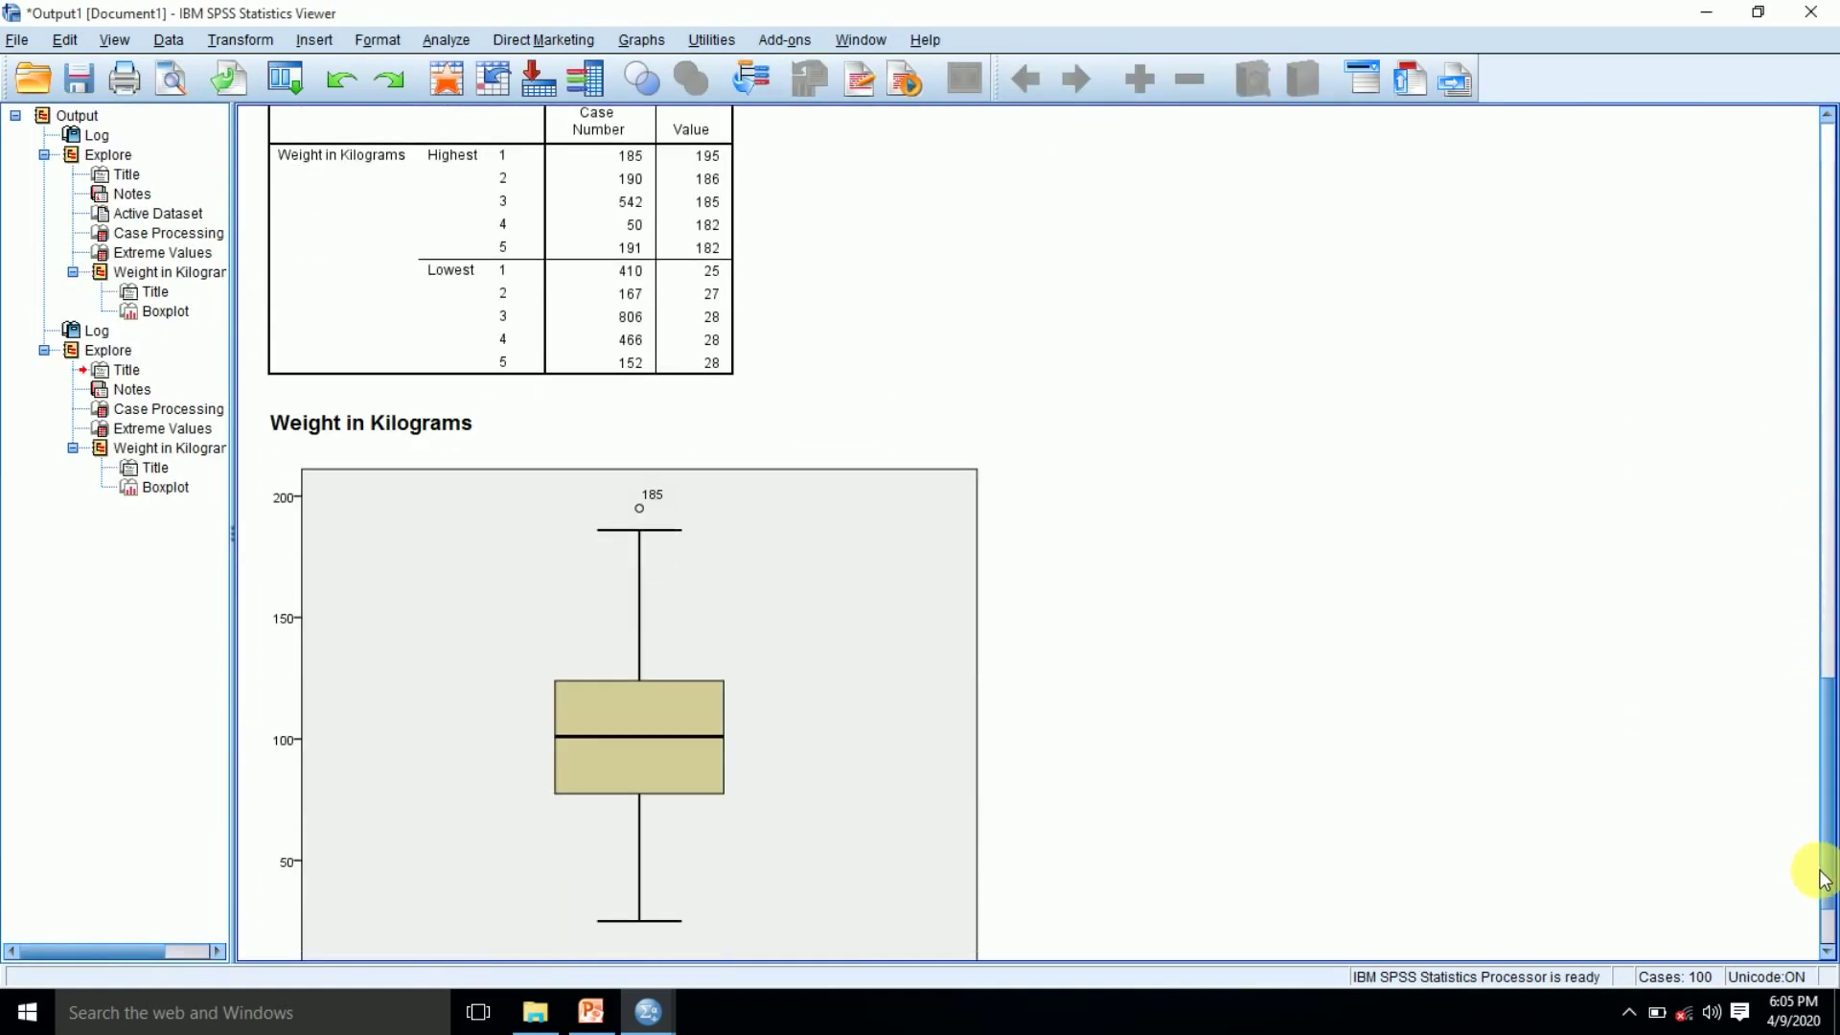
{"action": "left_click", "coordinate": [826, 629]}
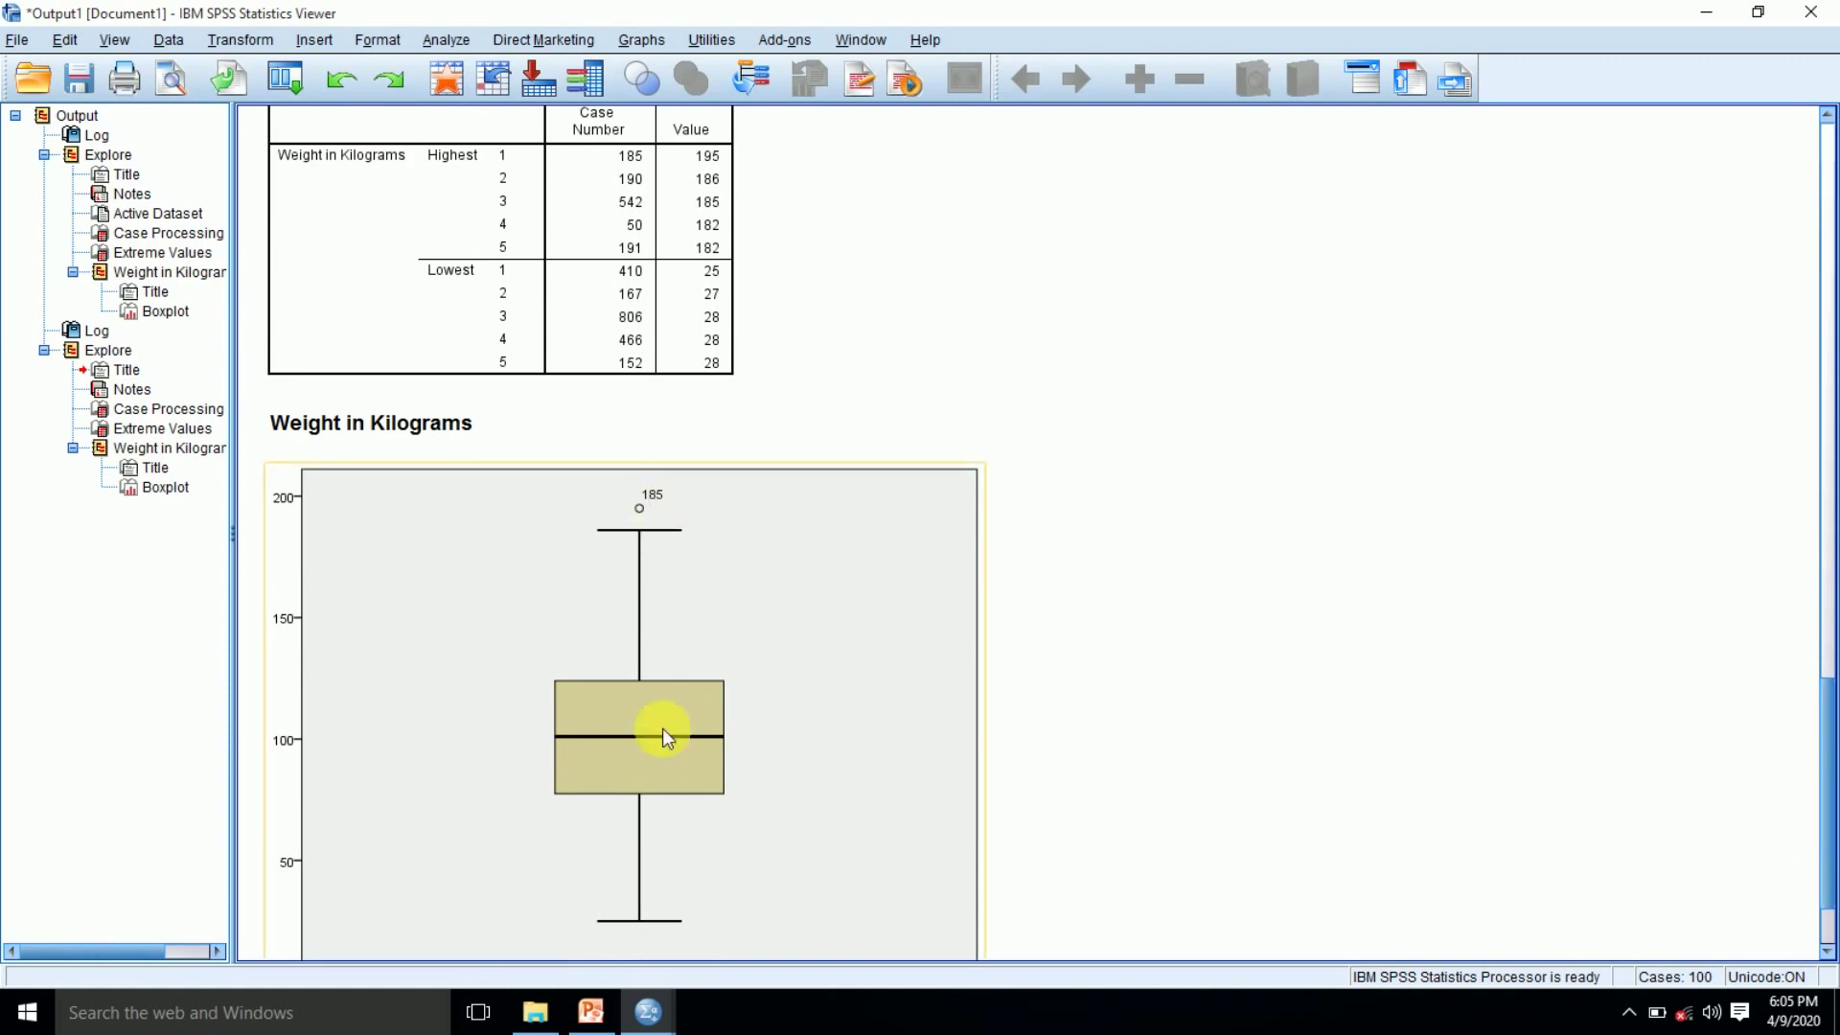
{"action": "left_click", "coordinate": [648, 1012]}
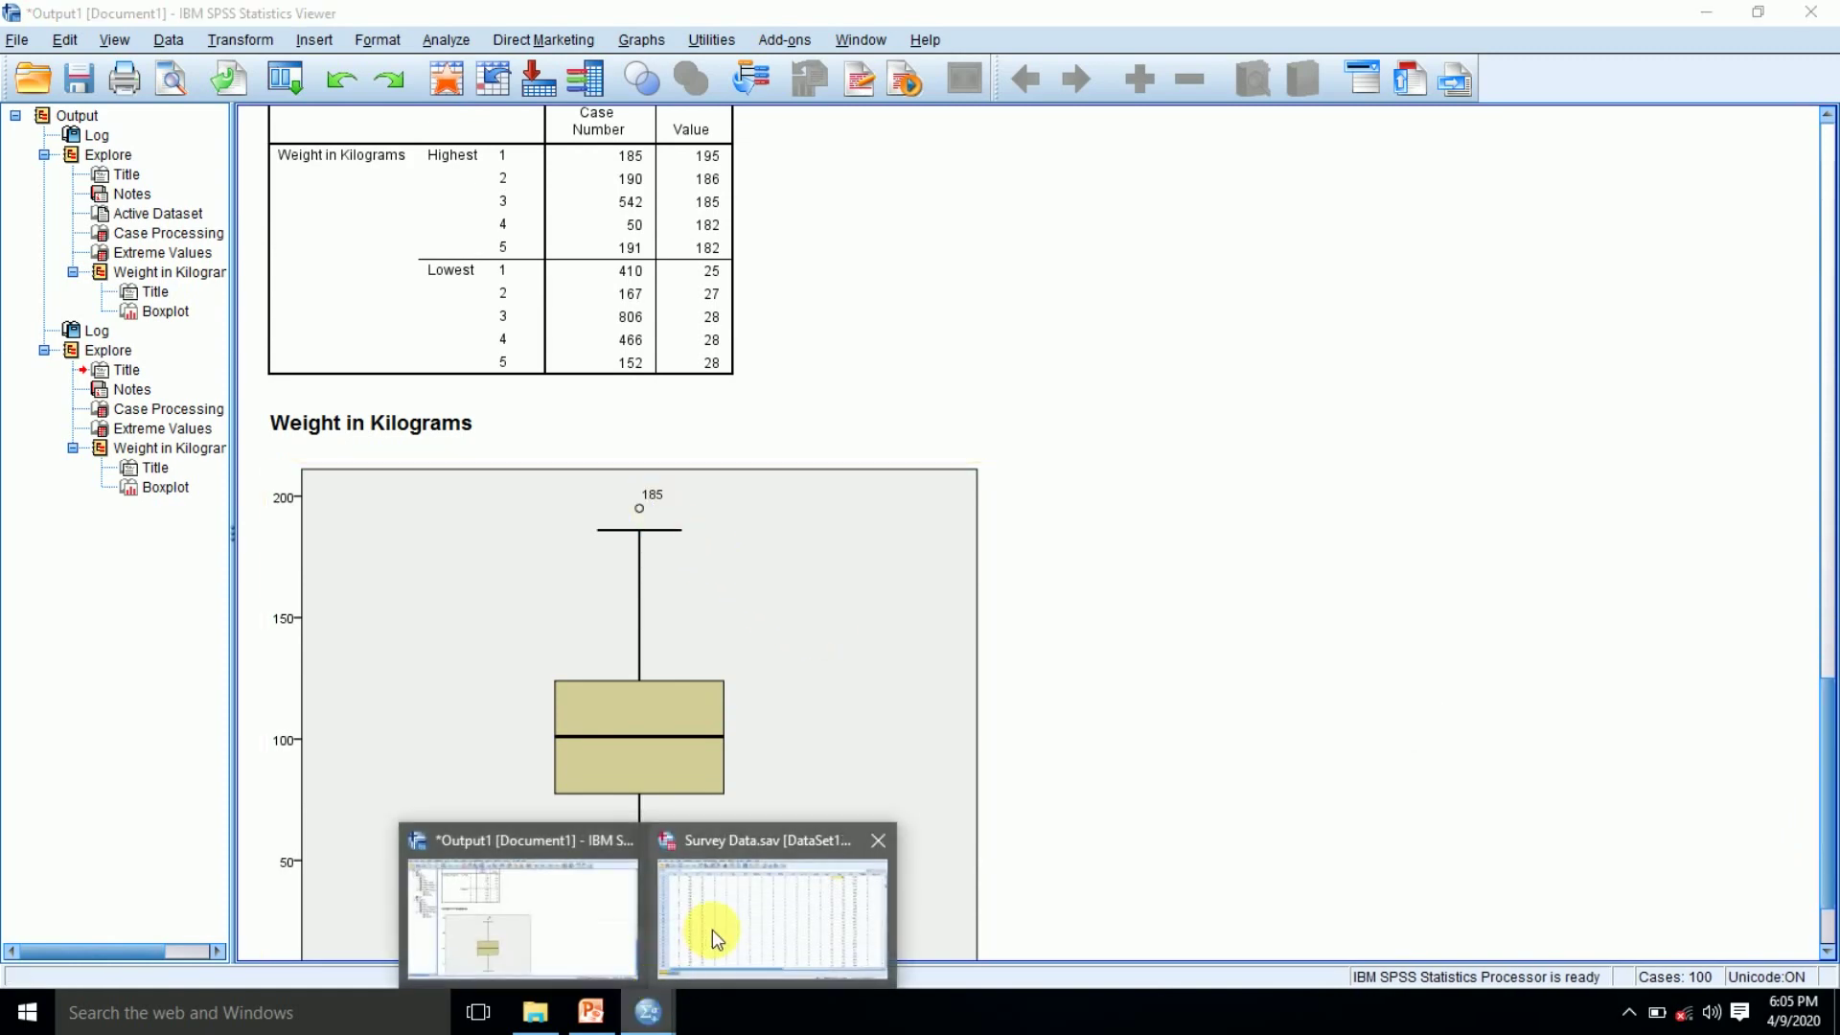
{"action": "left_click", "coordinate": [711, 929]}
{"action": "left_click", "coordinate": [61, 38]}
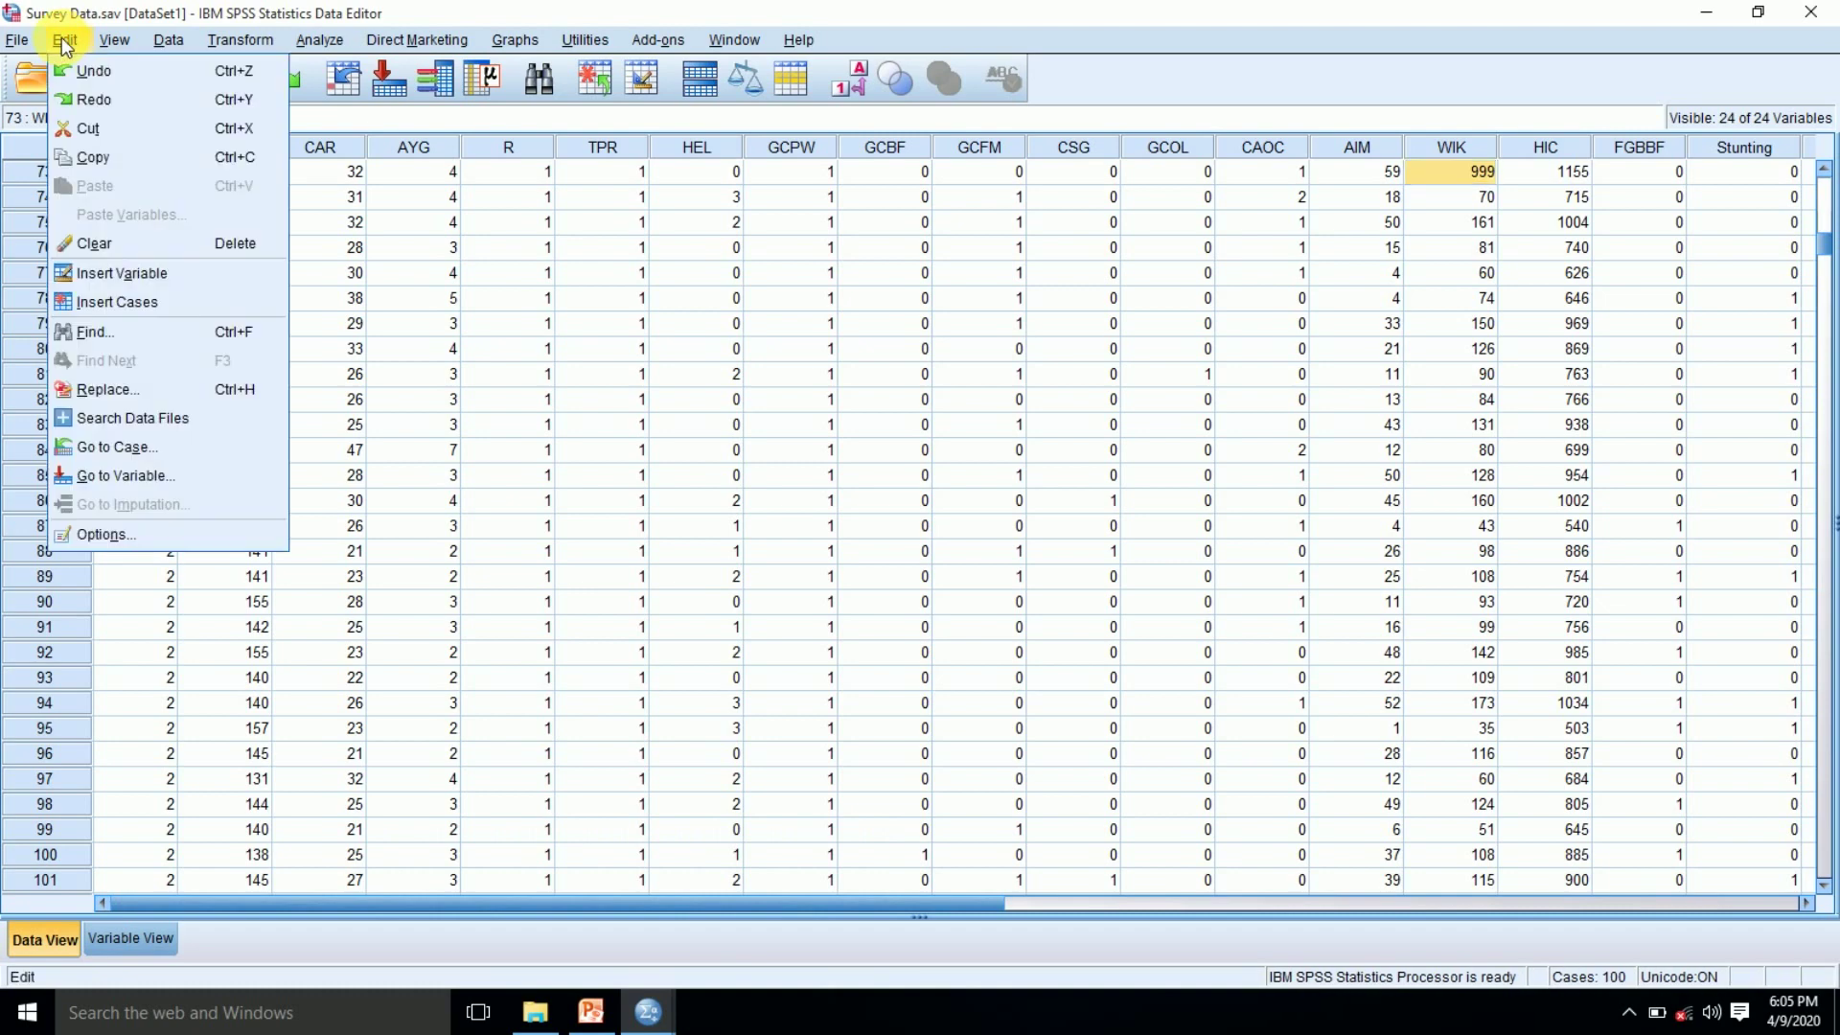
{"action": "left_click", "coordinate": [166, 447]}
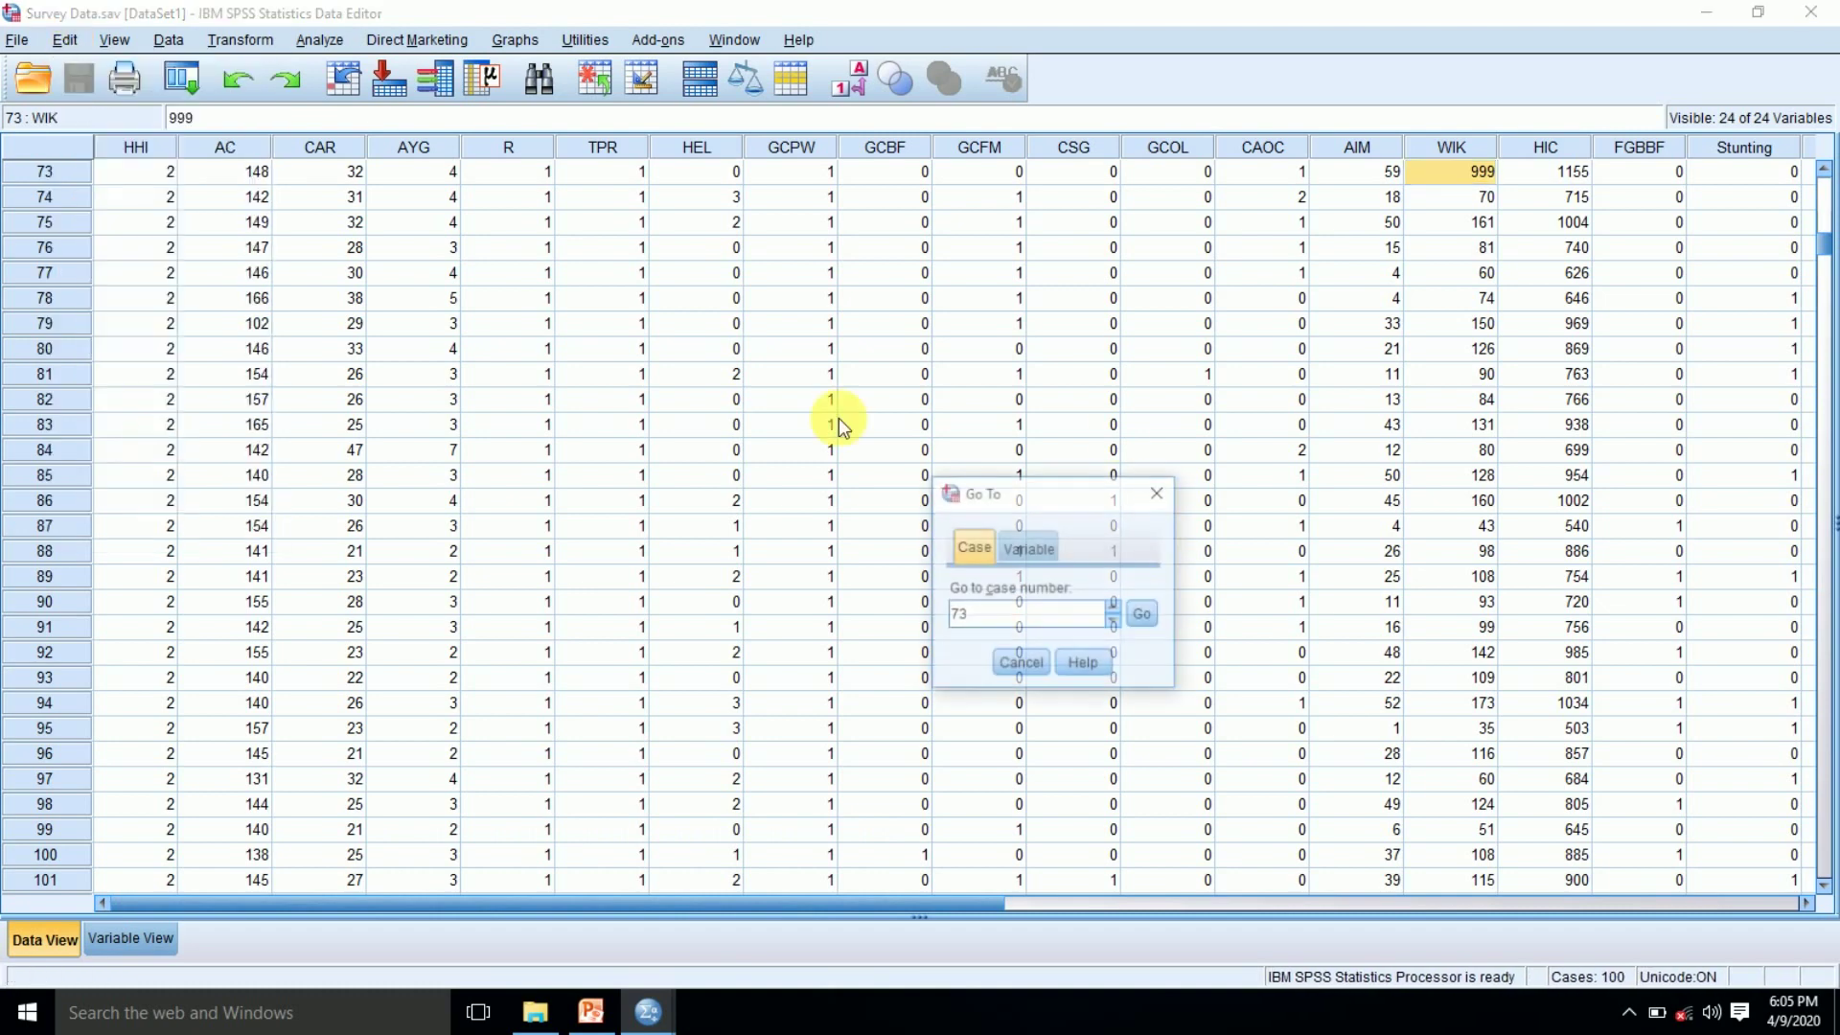
{"action": "left_click", "coordinate": [982, 625]}
{"action": "key", "text": "BackSpace"}
{"action": "key", "text": "BackSpace"}
{"action": "type", "text": "185"}
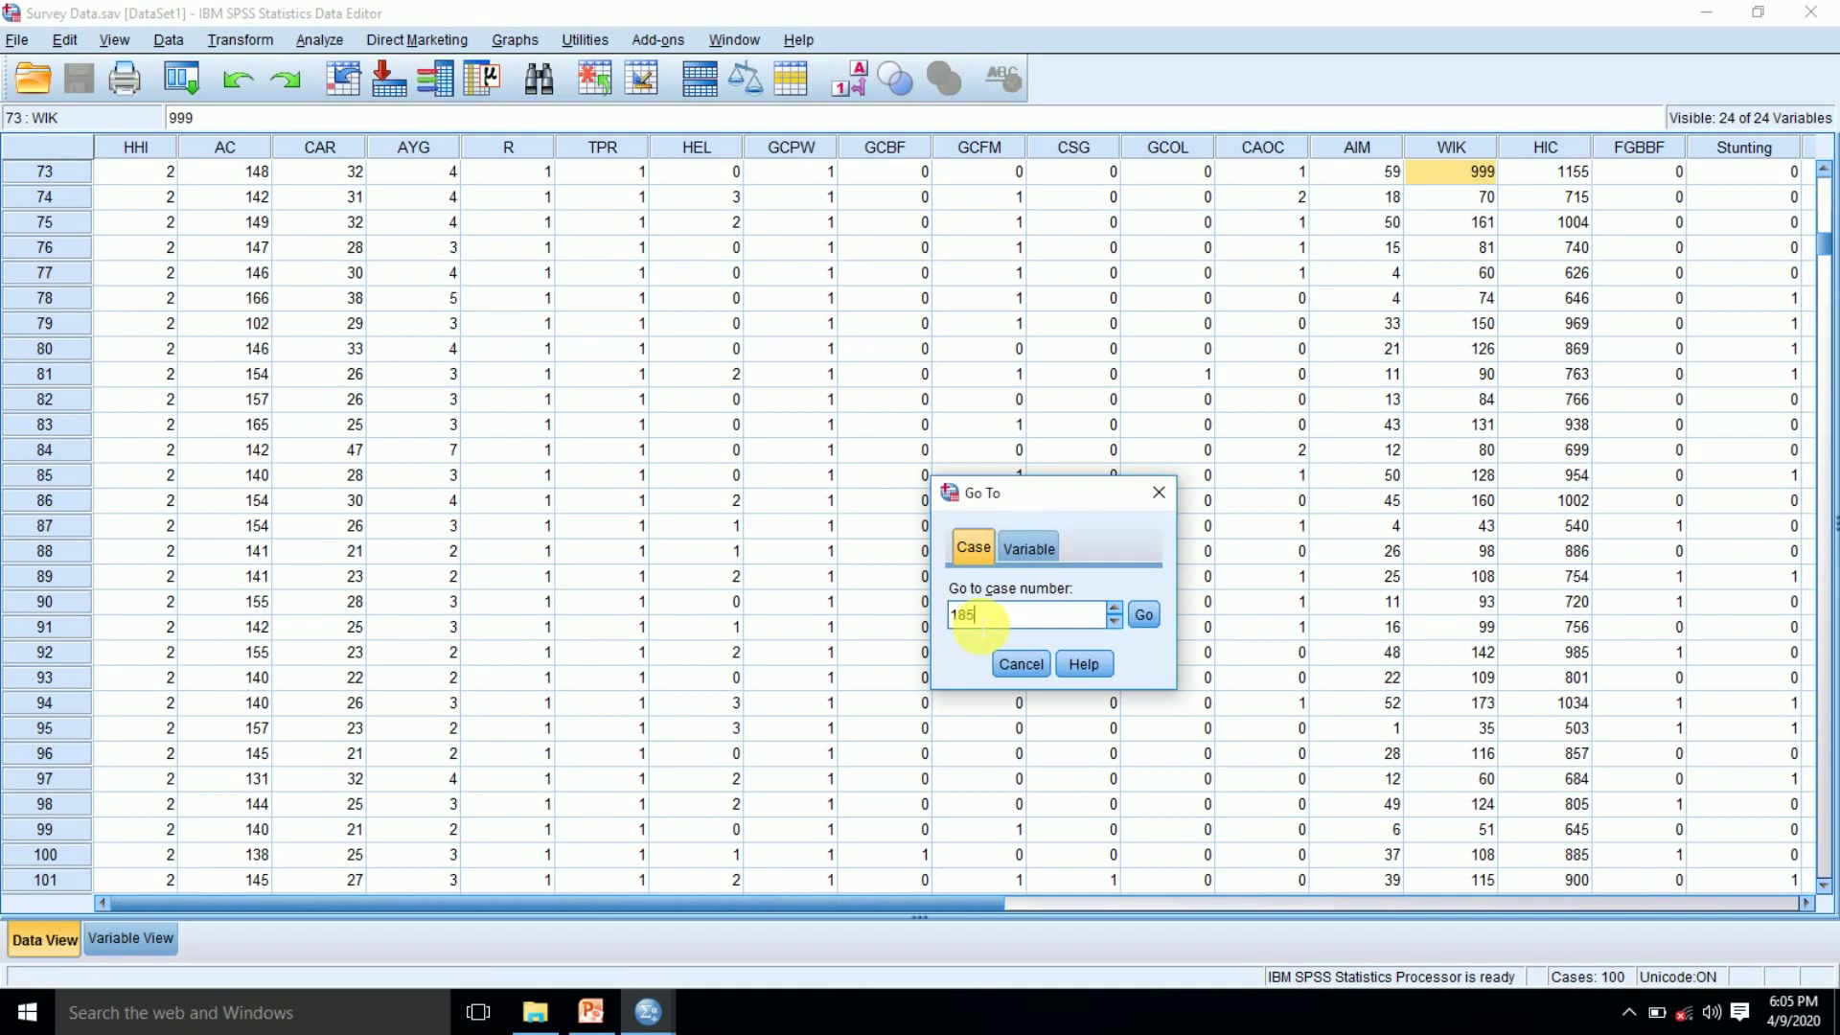
{"action": "left_click", "coordinate": [1145, 615]}
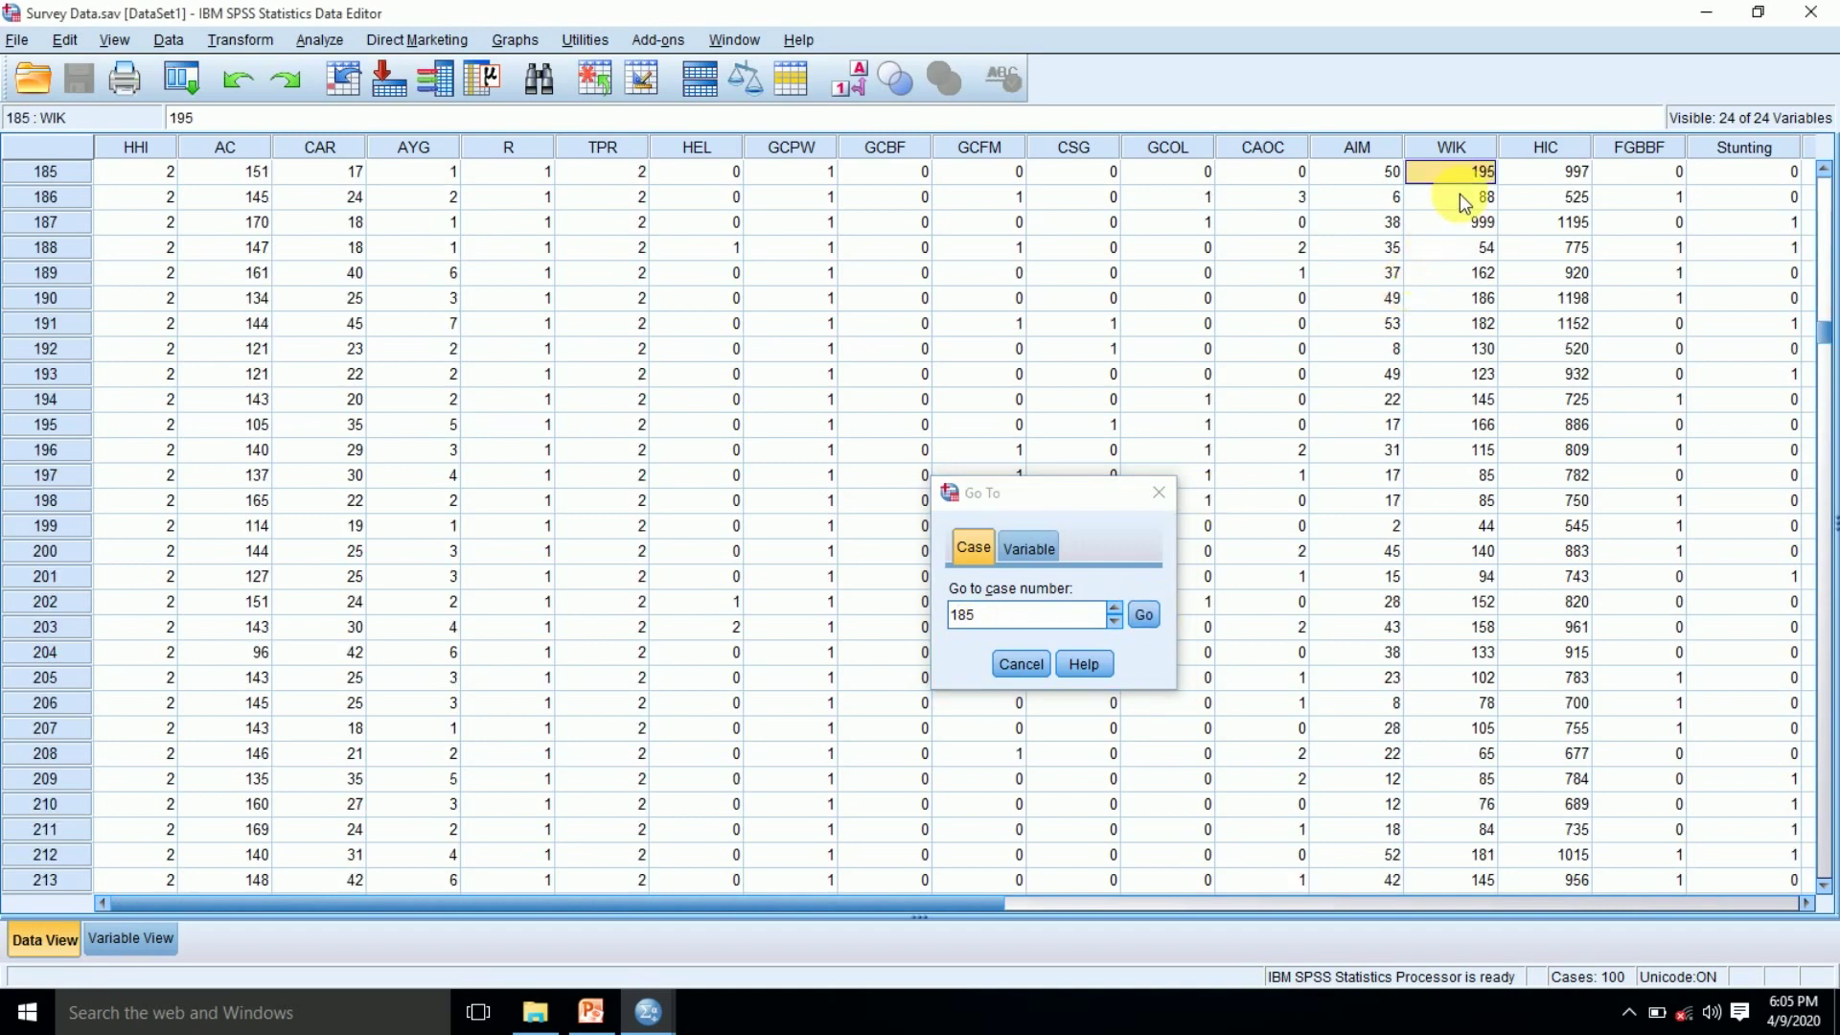
Correct the WIK value of case 185 to 135 and close the Go To dialog
{"action": "double_click", "coordinate": [1482, 172]}
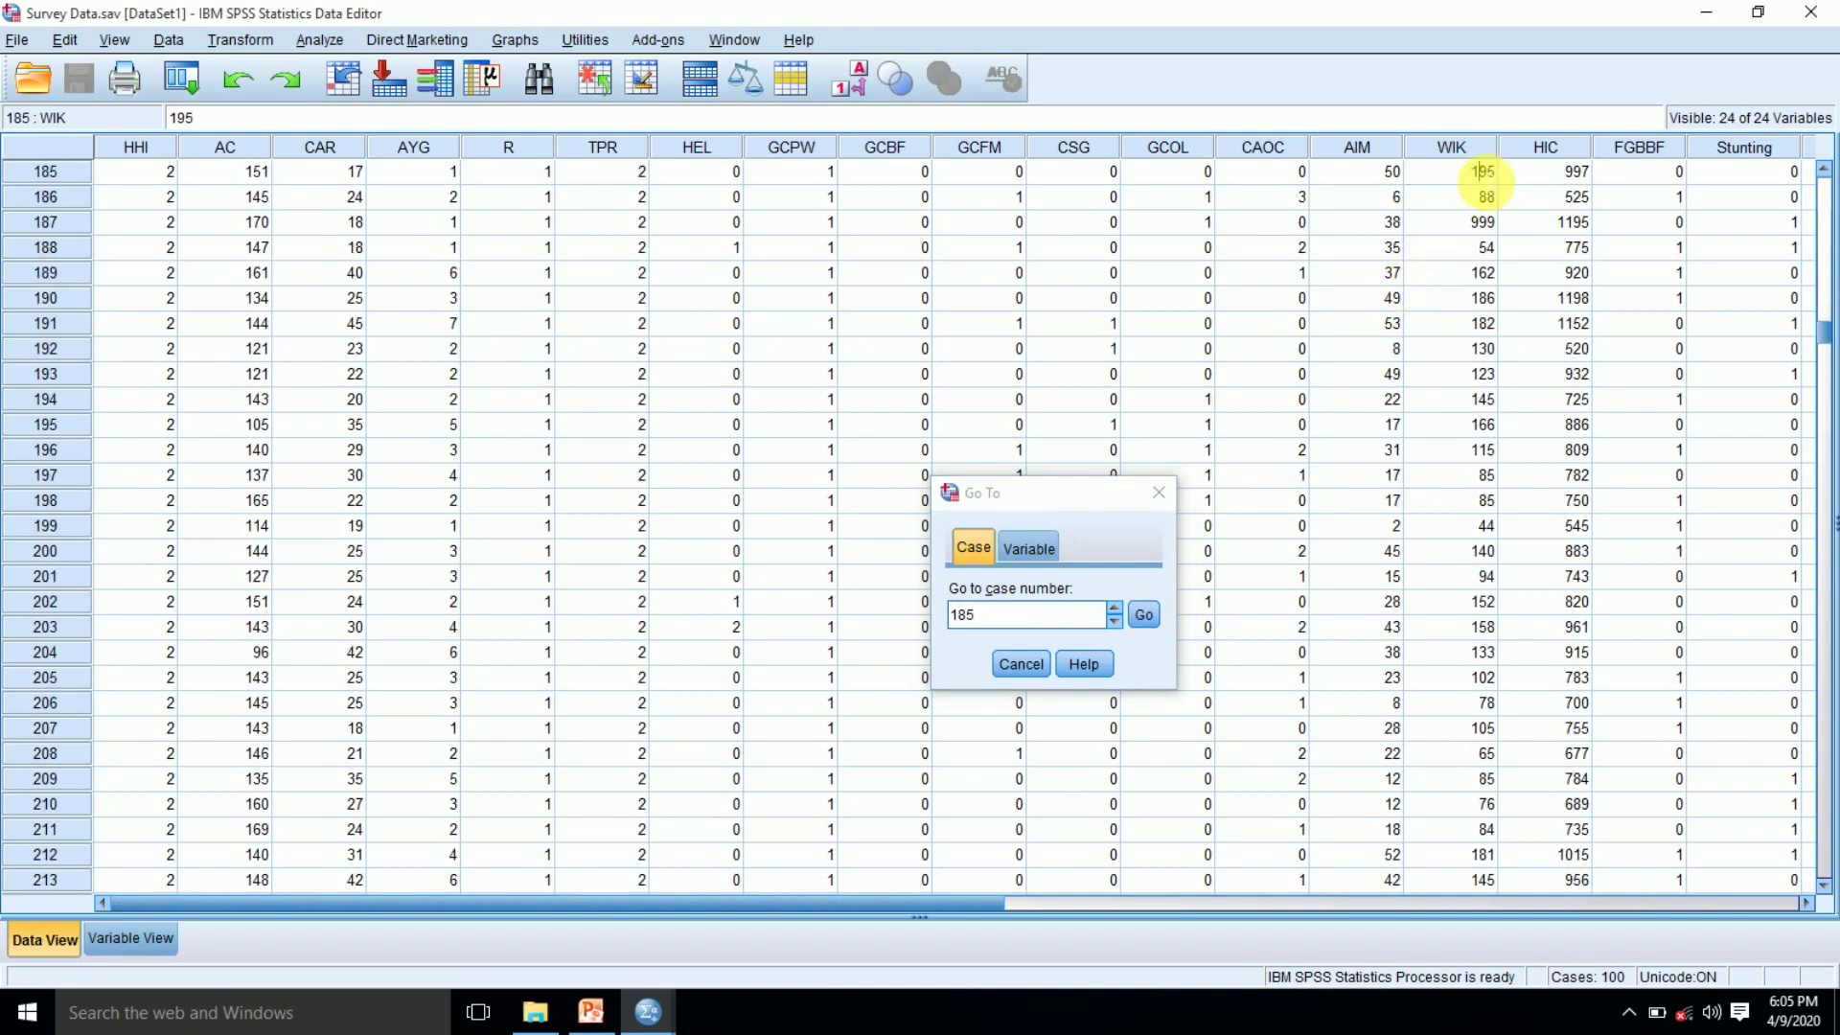
{"action": "key", "text": "BackSpace"}
{"action": "type", "text": "3"}
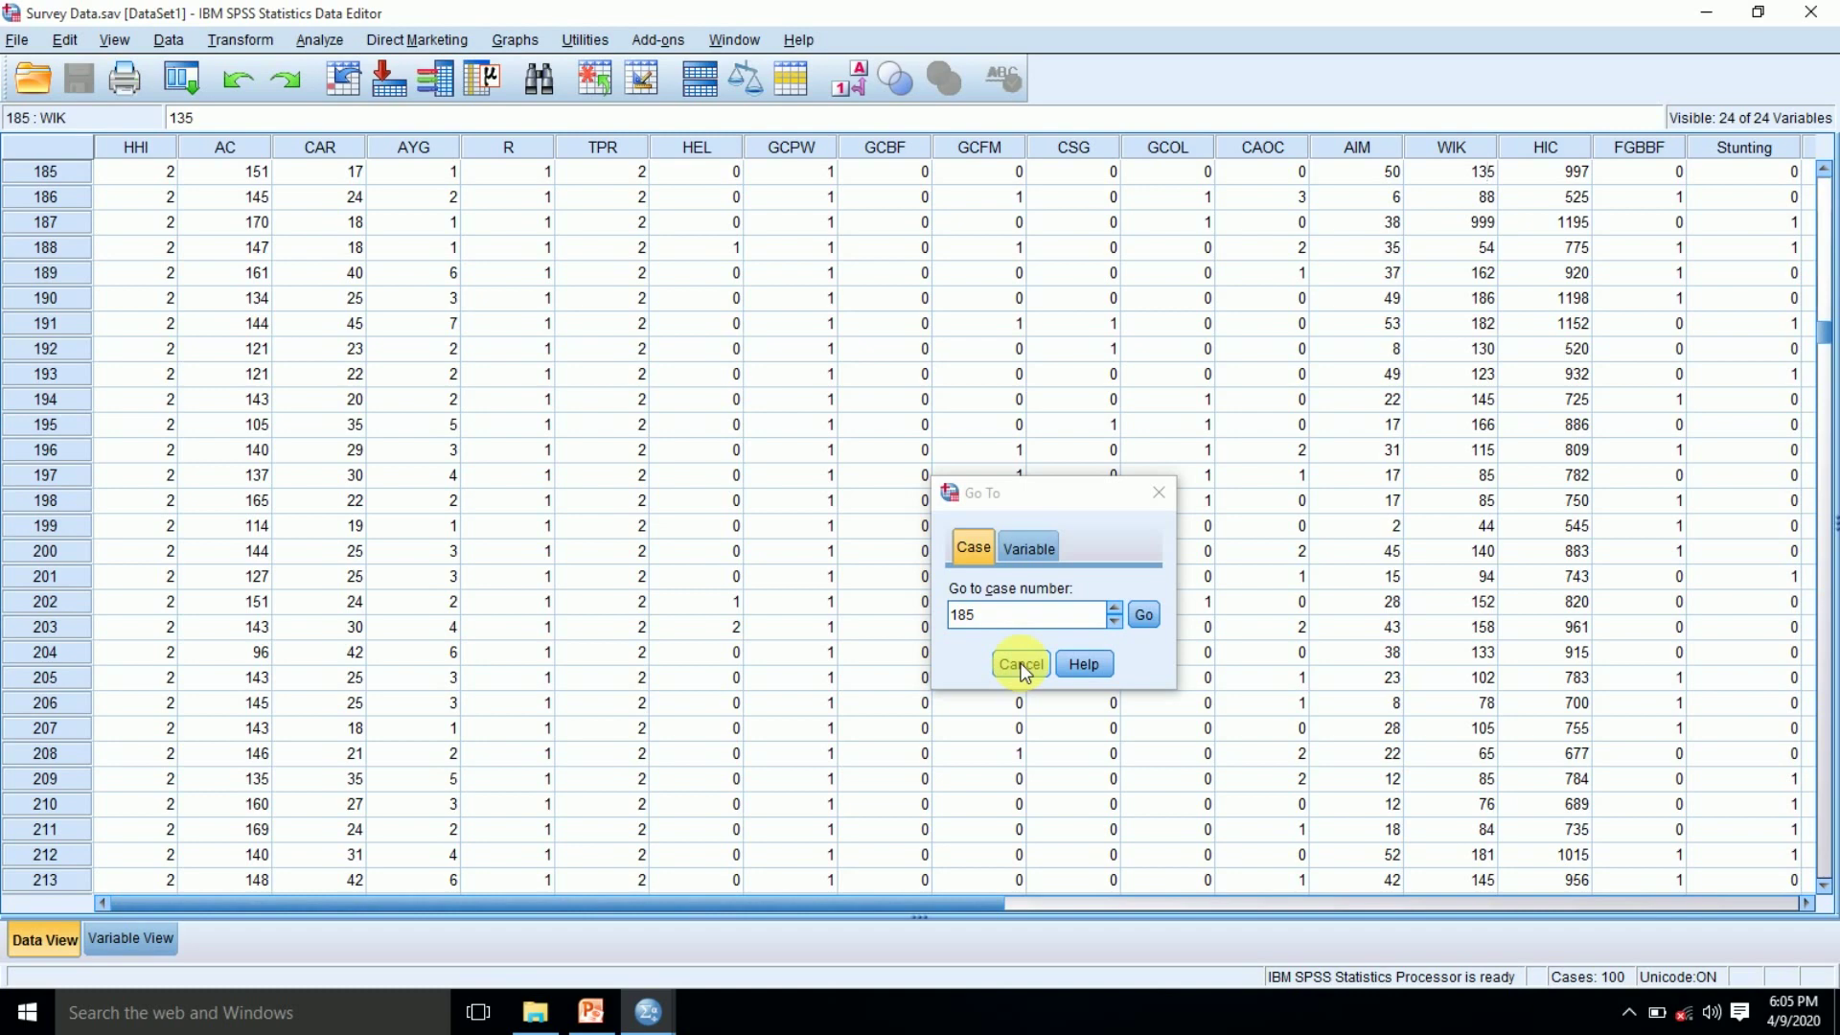
{"action": "left_click", "coordinate": [1042, 552]}
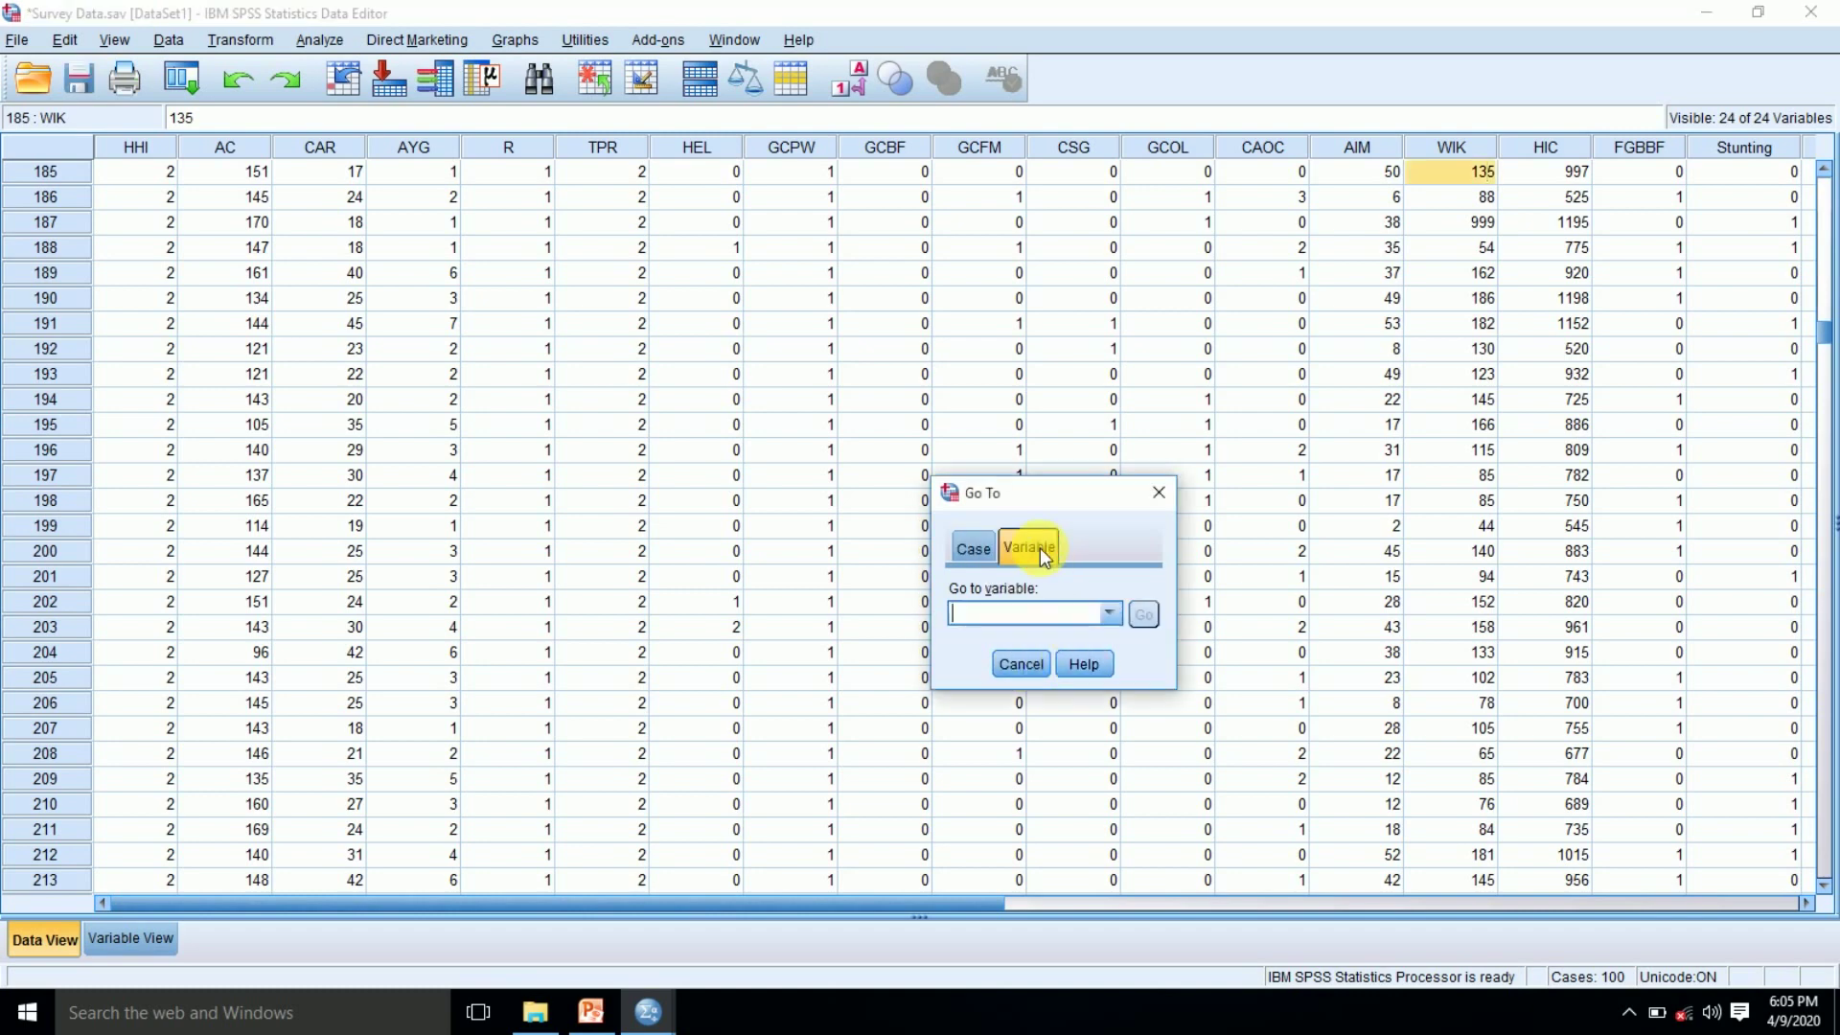
{"action": "left_click", "coordinate": [1158, 496]}
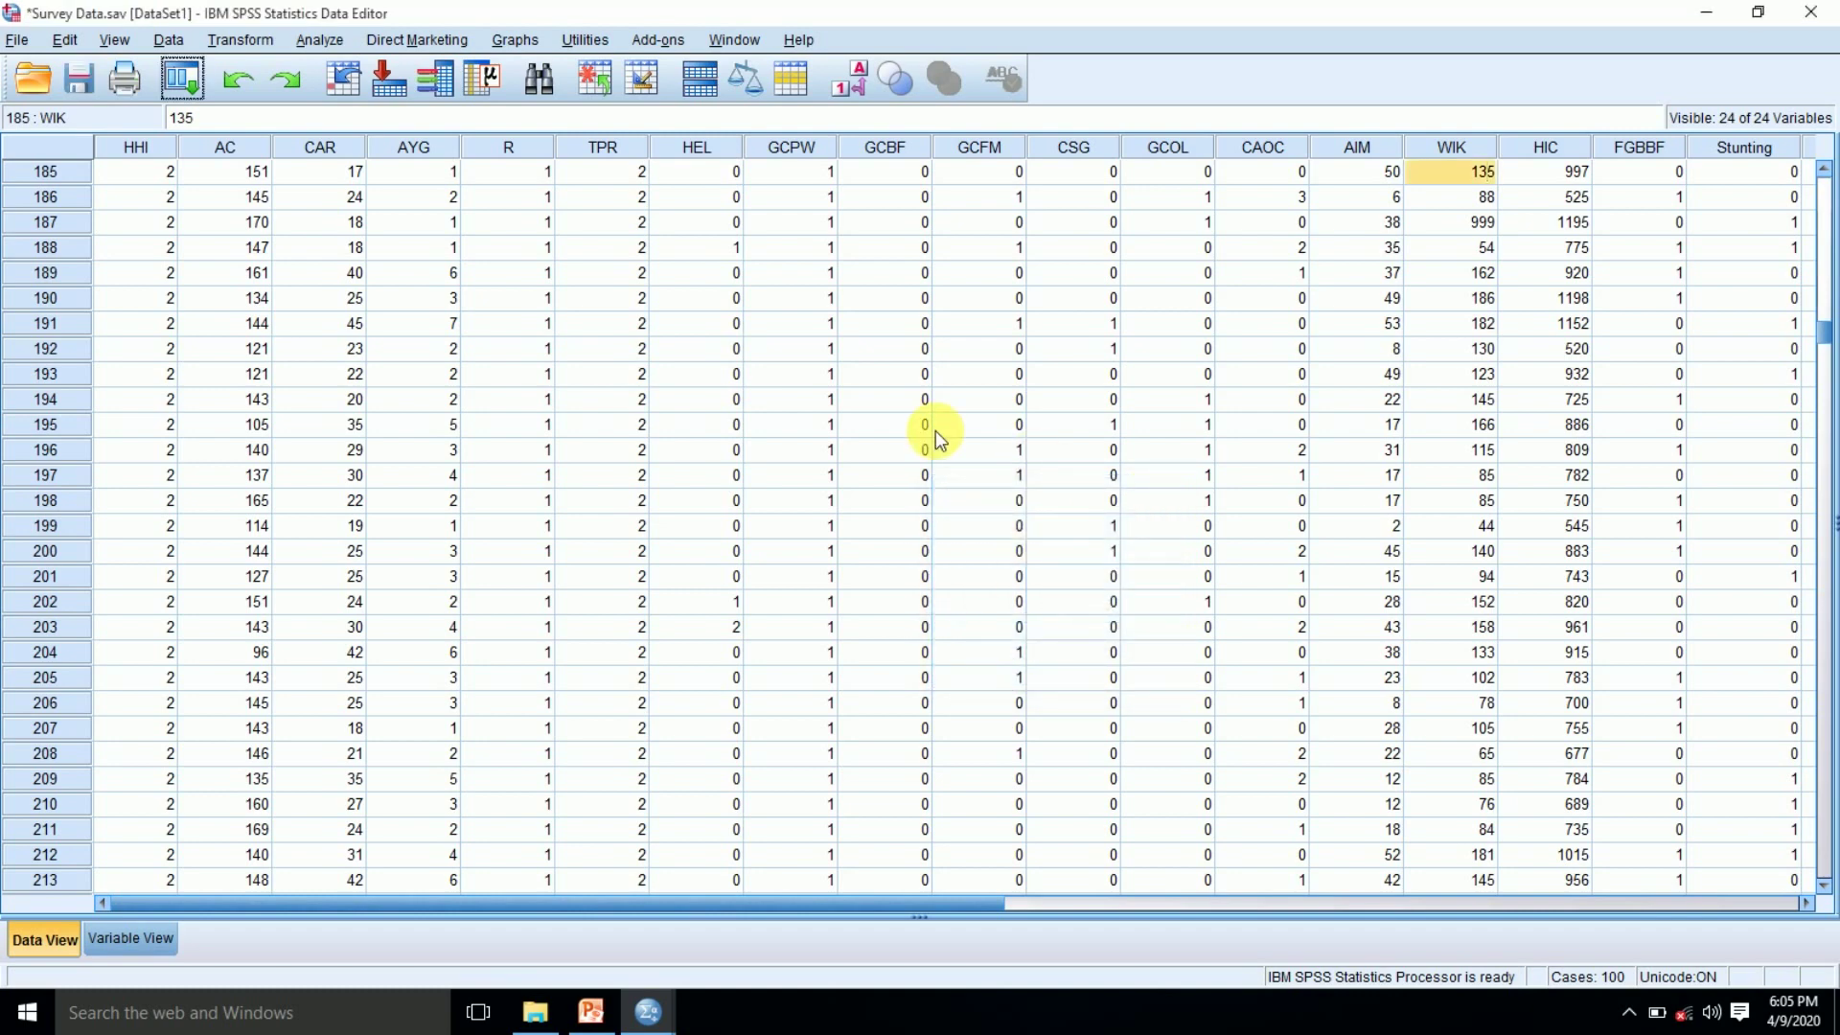
Run Explore again on the corrected Weight in Kilograms data, keeping the Outliers statistics option
{"action": "left_click", "coordinate": [315, 40]}
{"action": "mouse_move", "coordinate": [441, 96]}
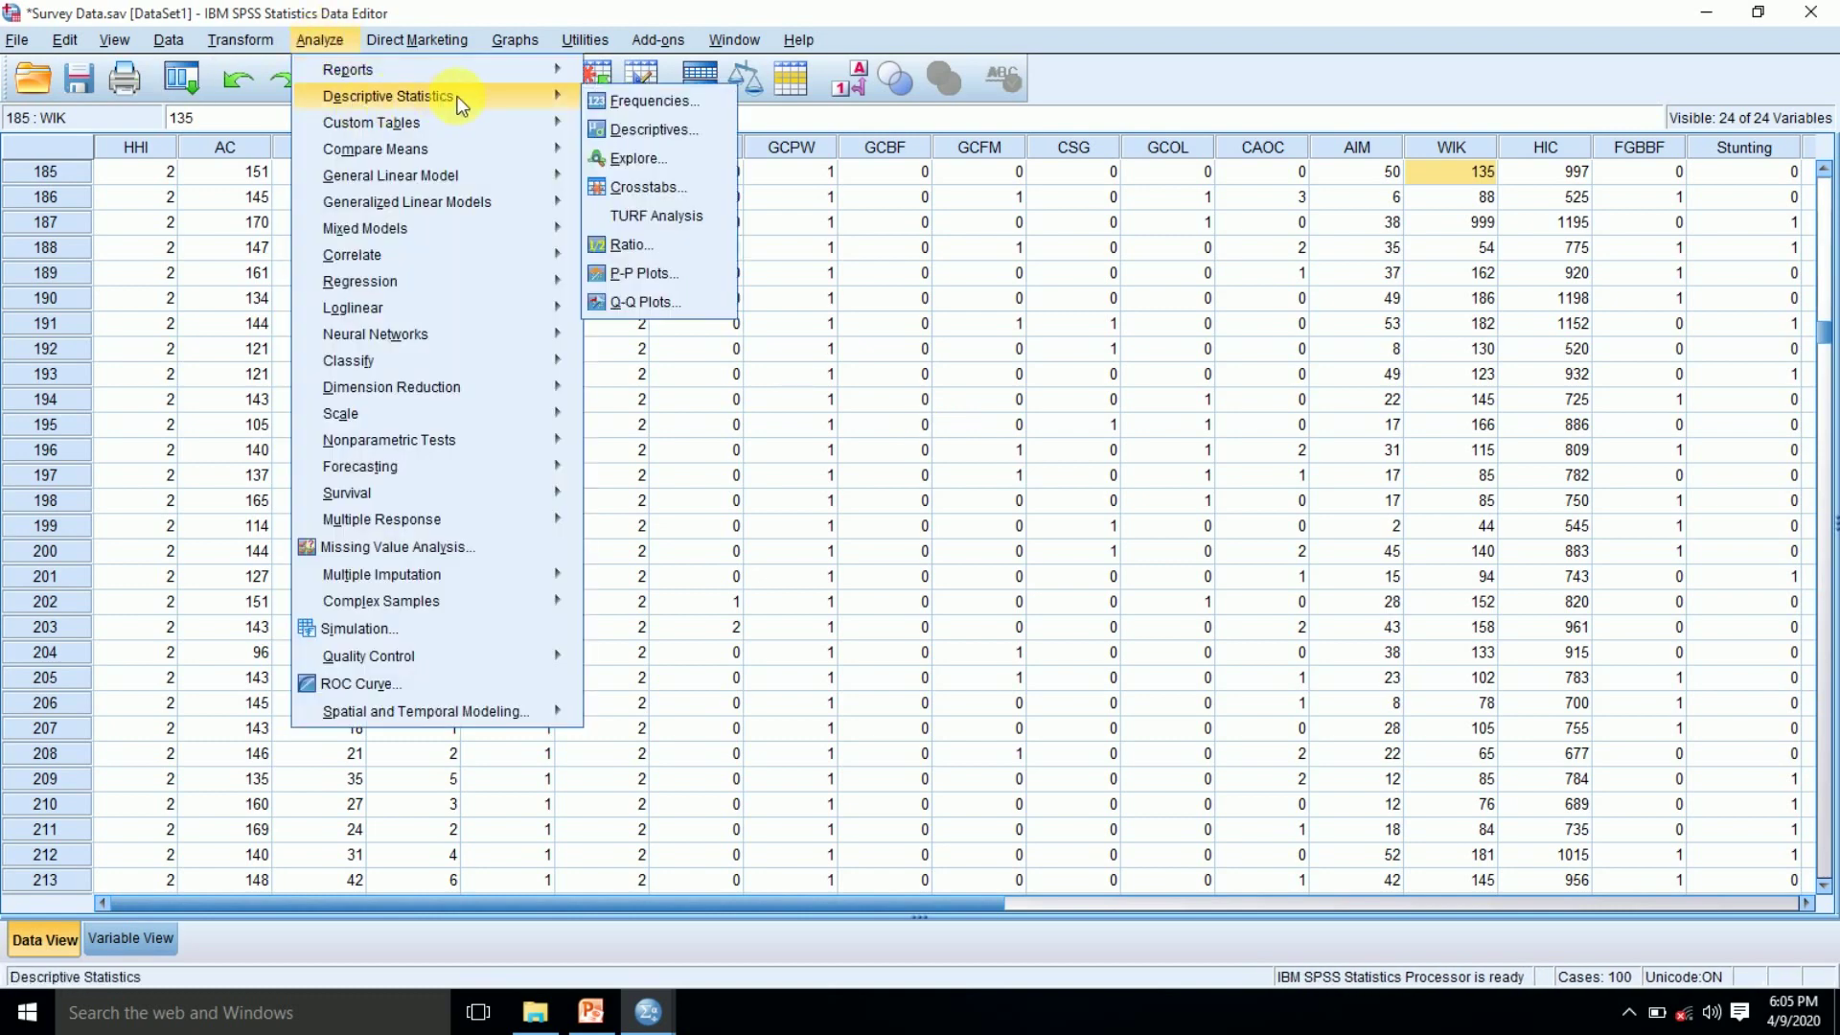
{"action": "left_click", "coordinate": [652, 159]}
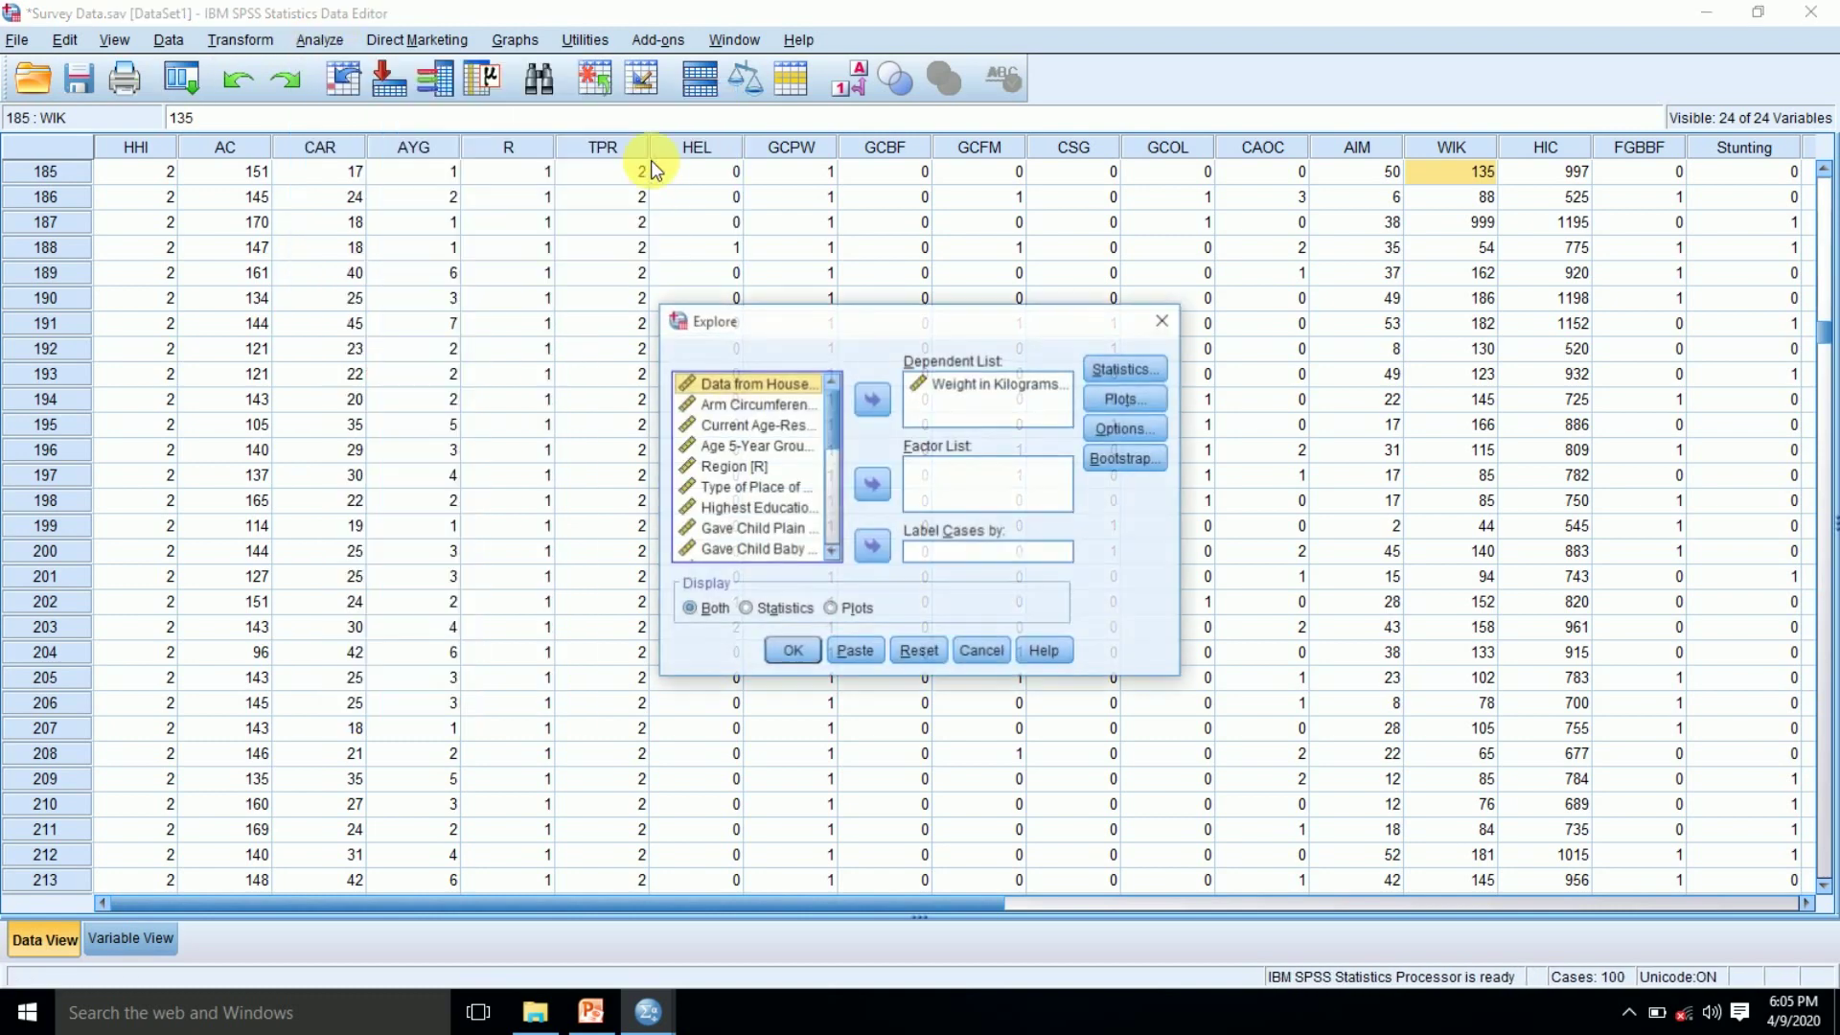
{"action": "left_click", "coordinate": [1111, 372]}
{"action": "left_click", "coordinate": [835, 585]}
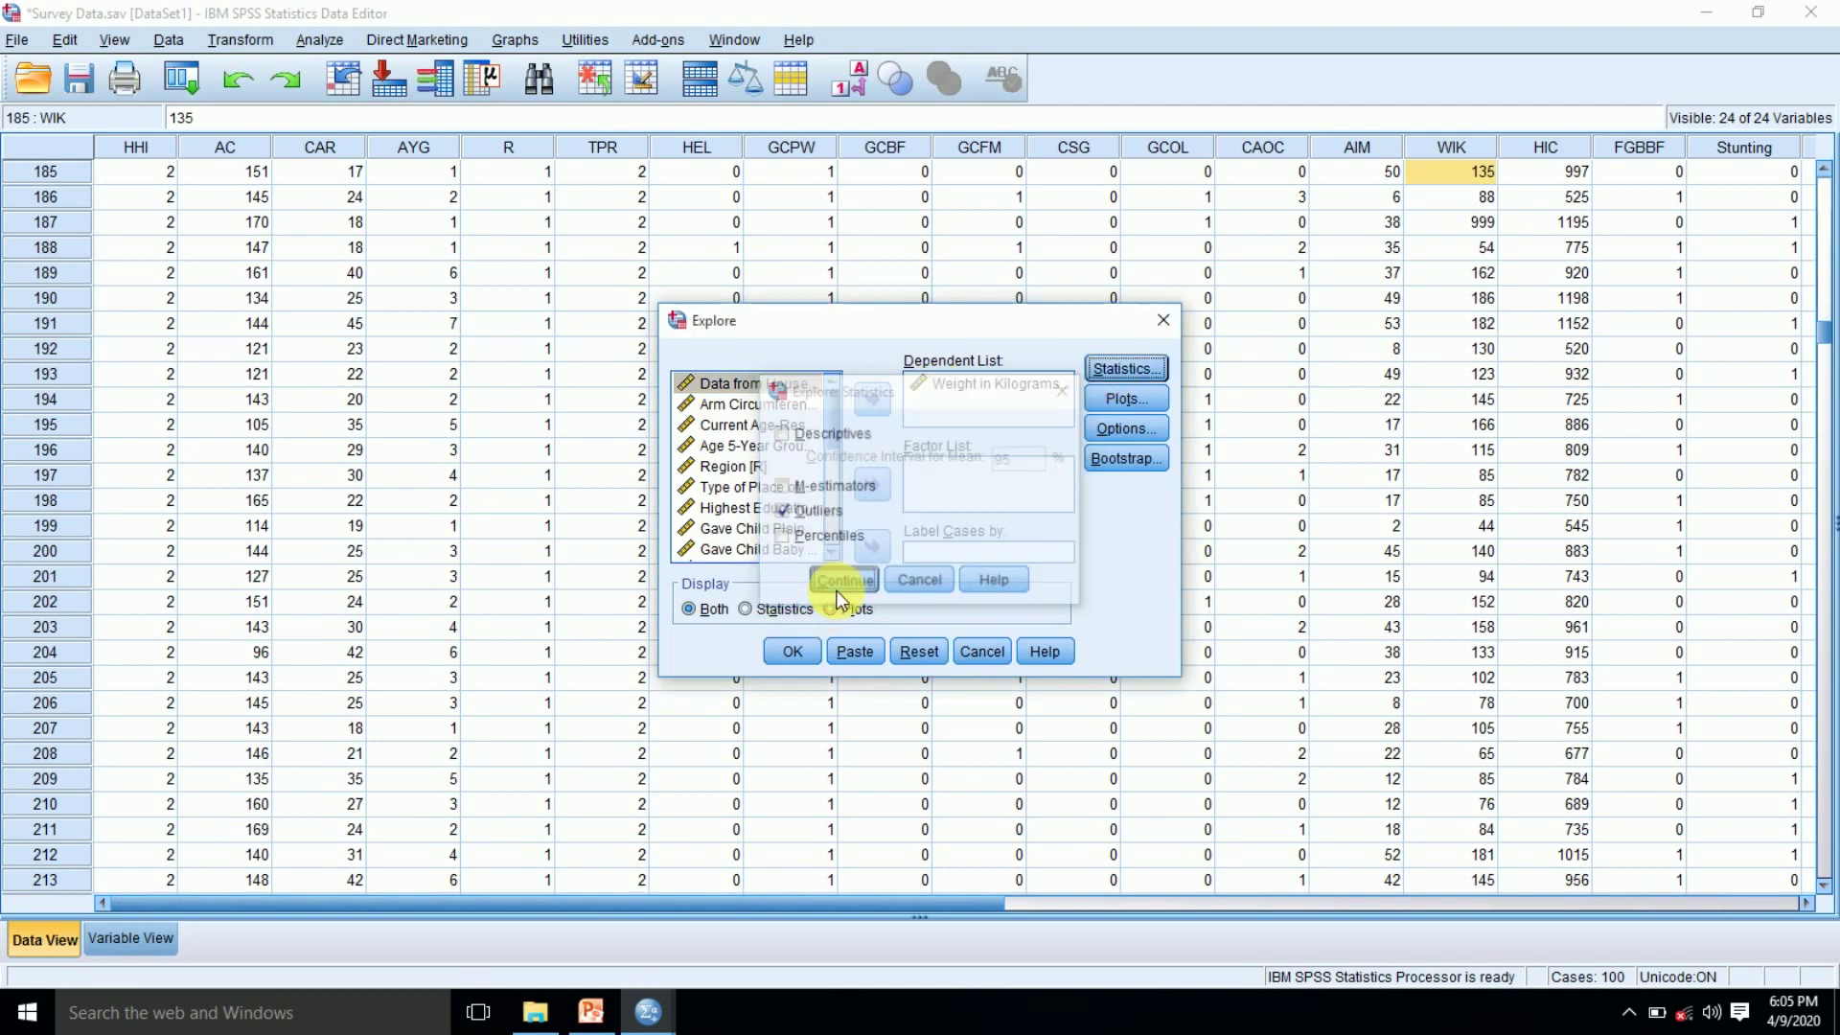
{"action": "left_click", "coordinate": [792, 650]}
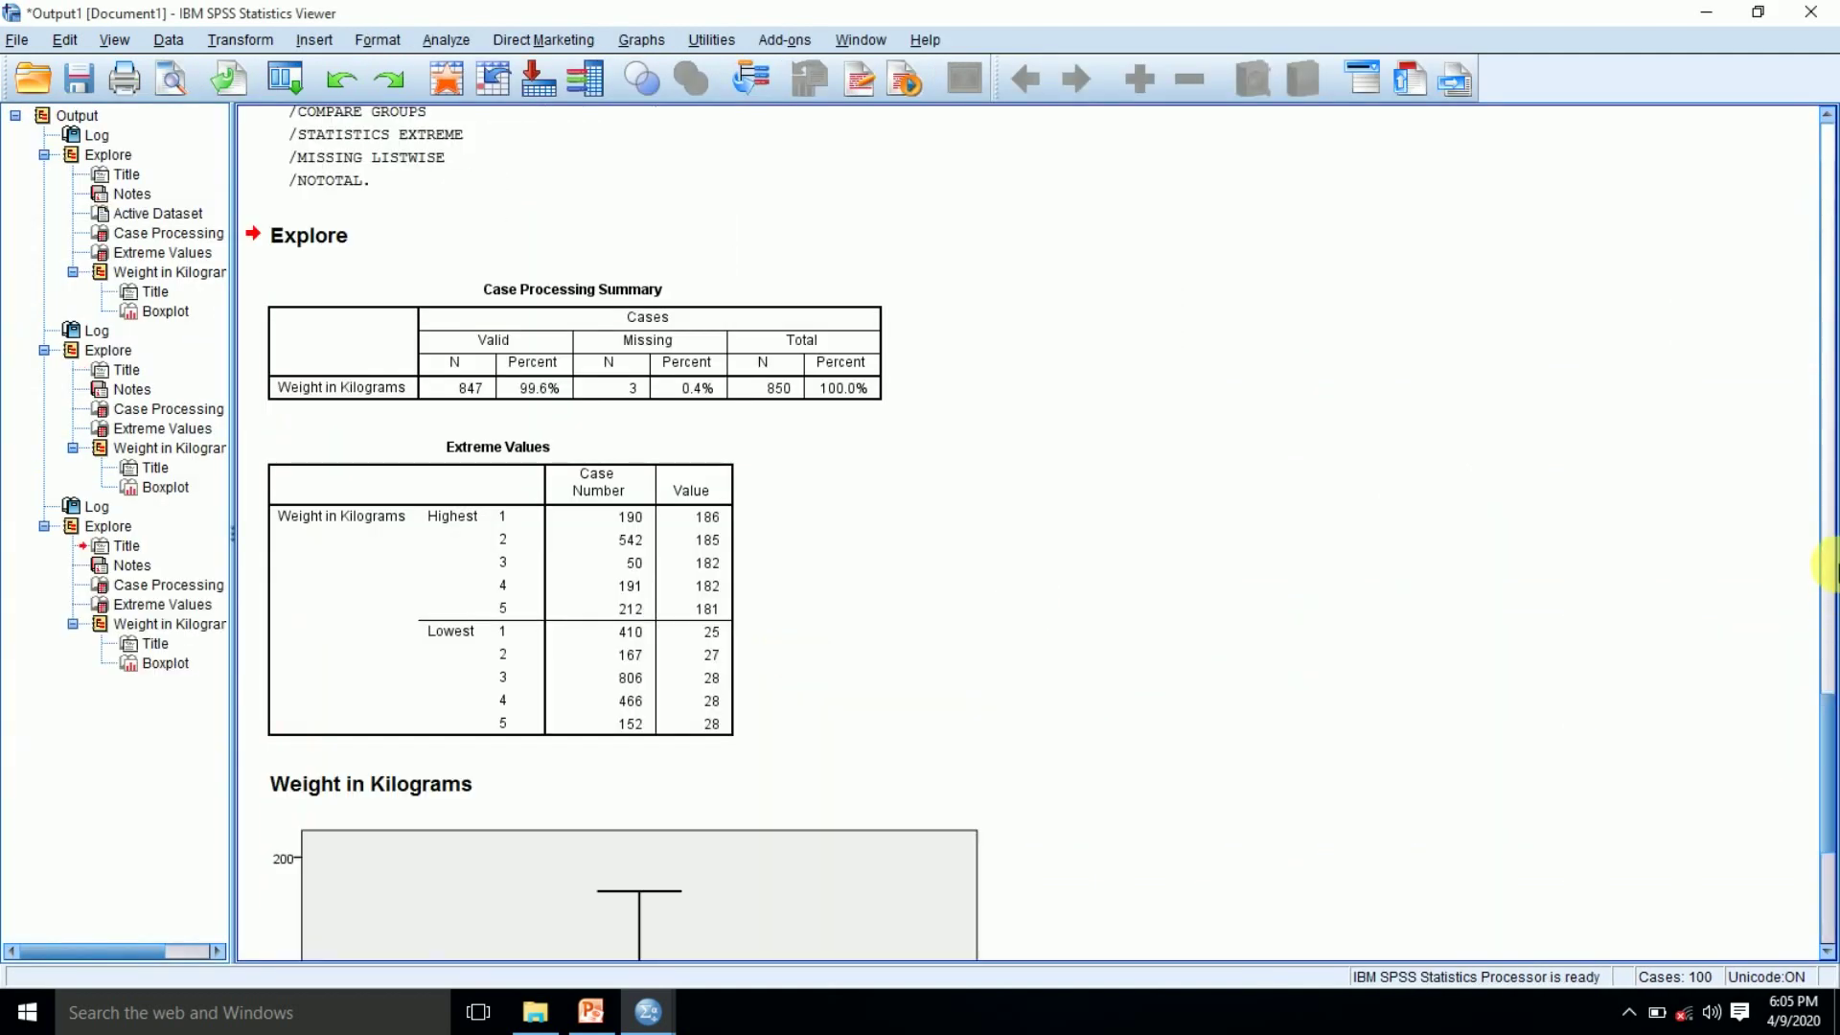
Examine the latest Extreme Values table and Weight in Kilograms boxplot for remaining outliers, and switch to the PowerPoint presentation
{"action": "scroll", "coordinate": [1830, 800], "scroll_direction": "down", "scroll_amount": 5}
{"action": "scroll", "coordinate": [1831, 800], "scroll_direction": "down", "scroll_amount": 1}
{"action": "left_click", "coordinate": [815, 509]}
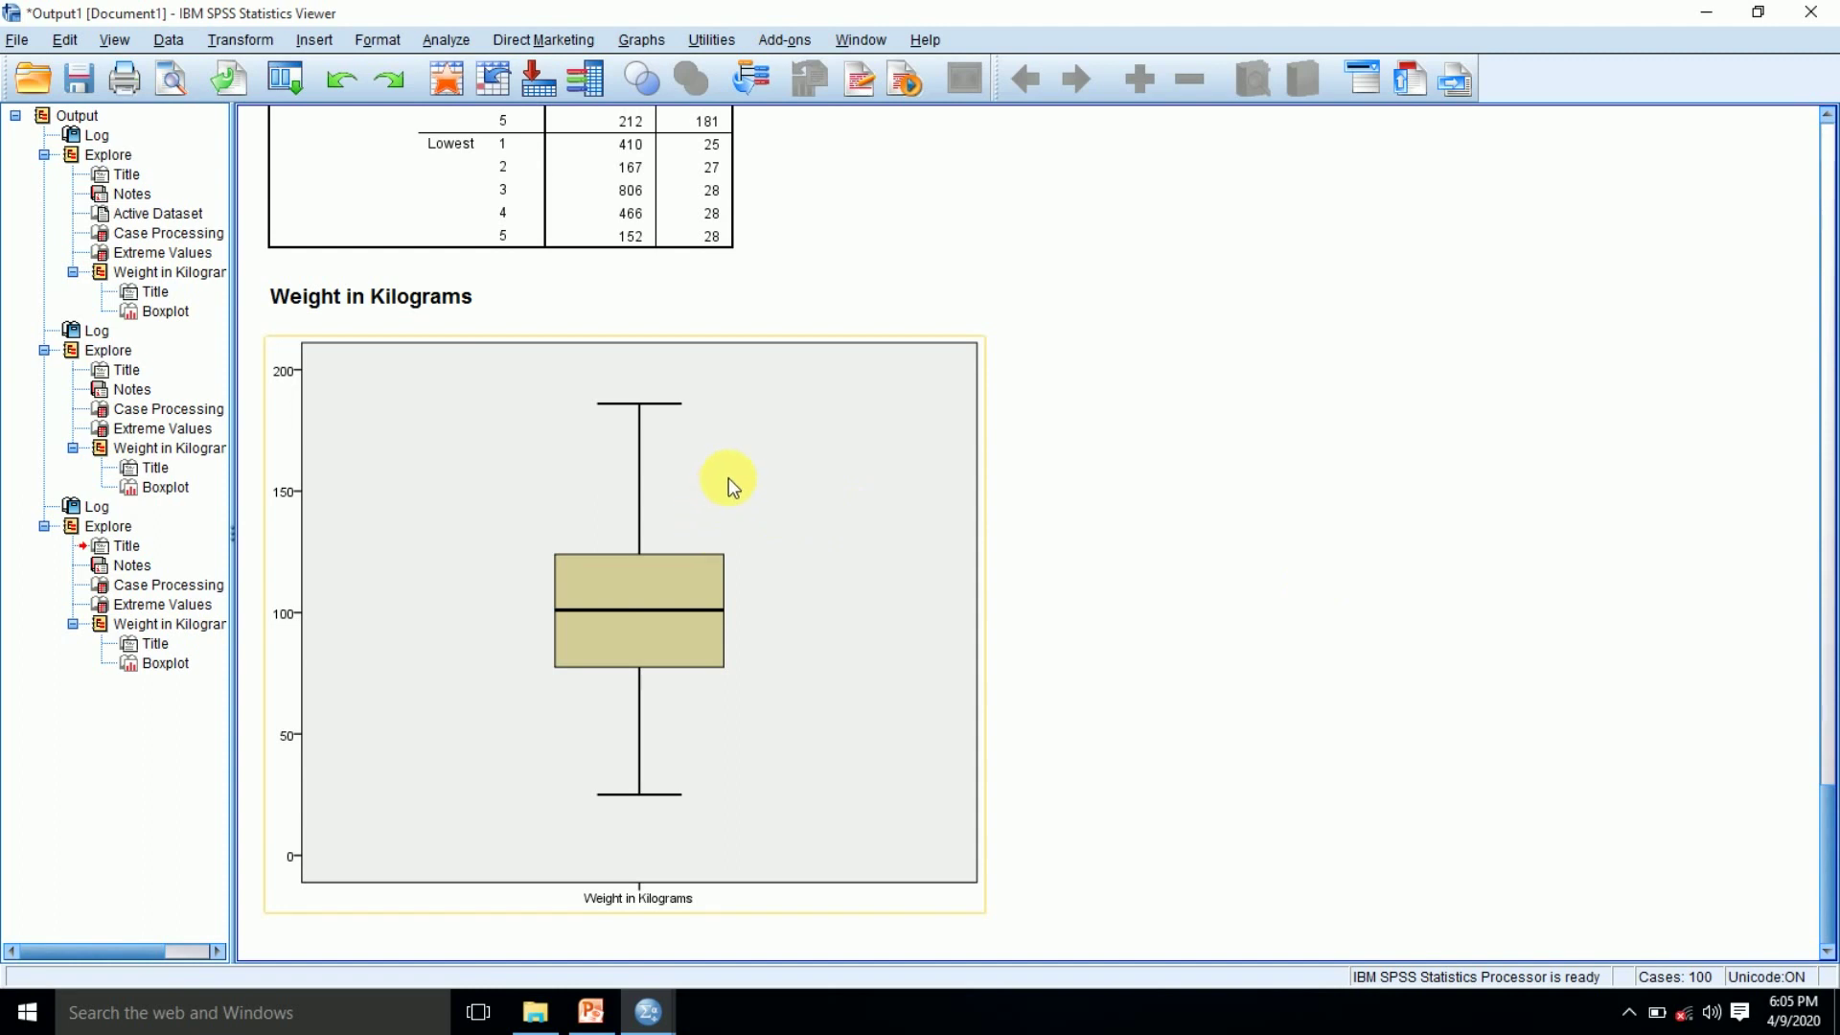
{"action": "left_click", "coordinate": [1073, 594]}
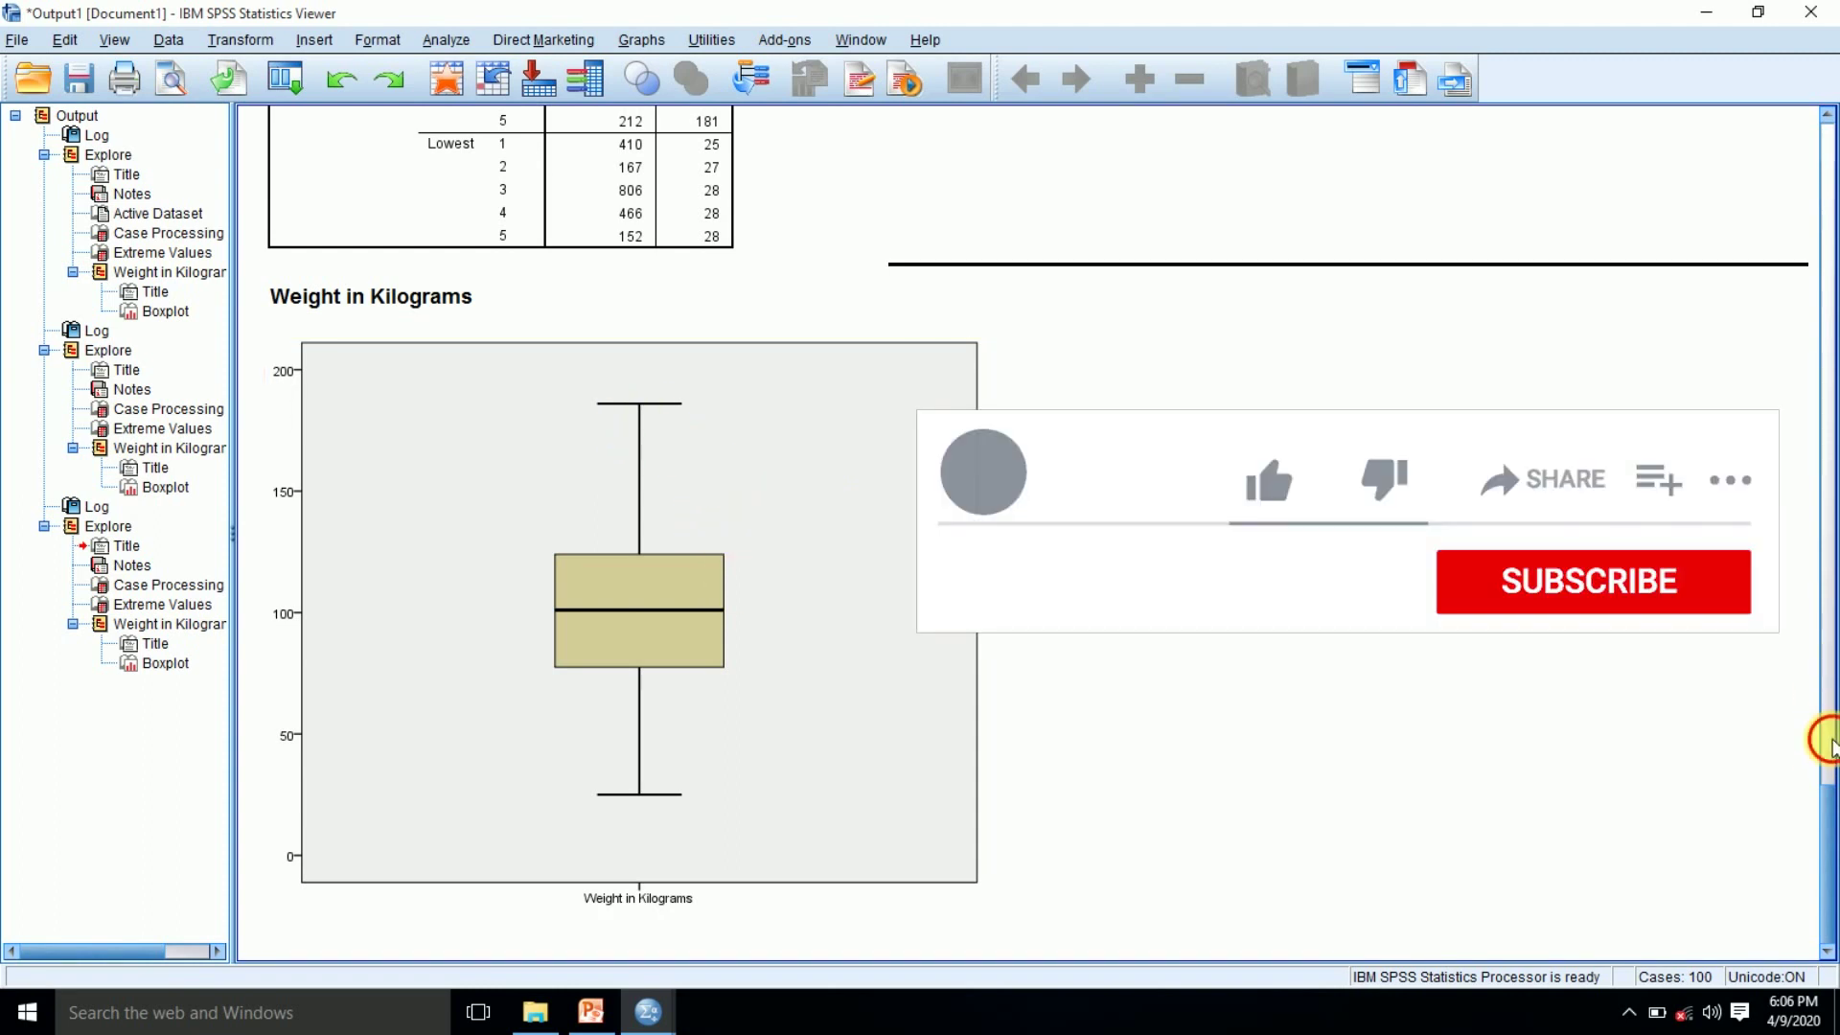
{"action": "scroll", "coordinate": [1832, 752], "scroll_direction": "down", "scroll_amount": 5}
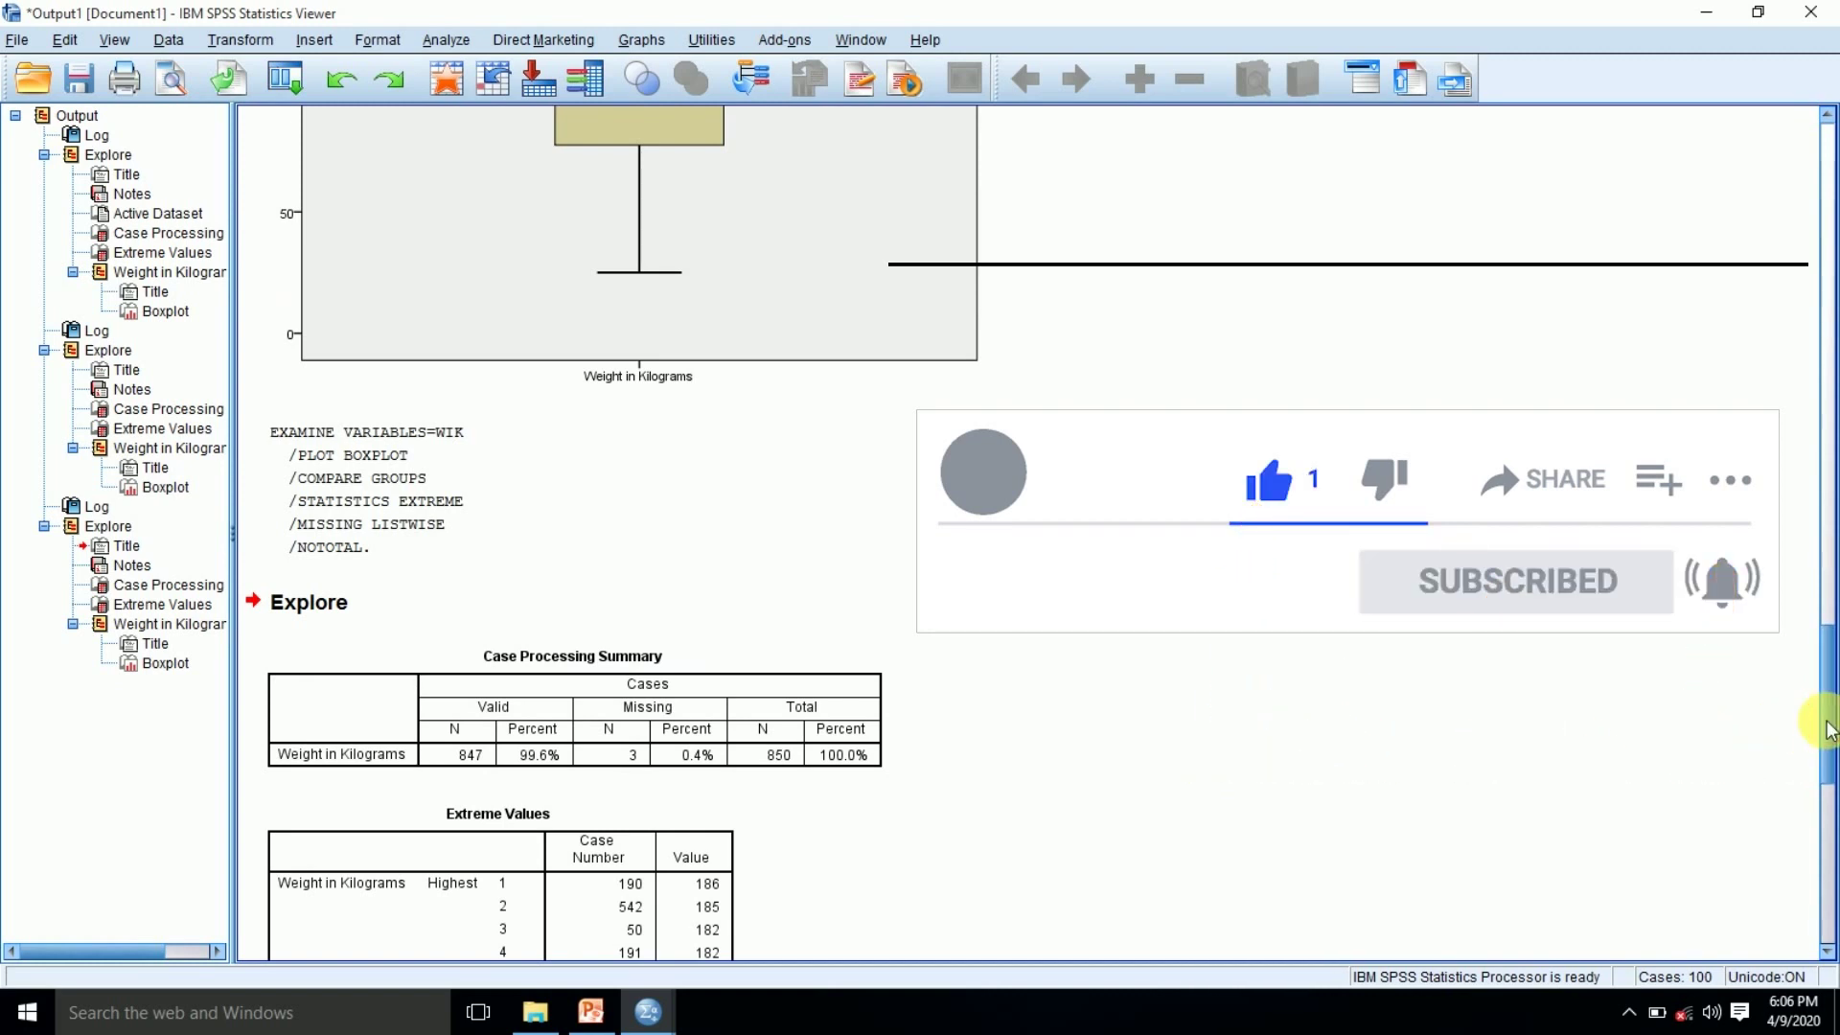
{"action": "scroll", "coordinate": [1819, 751], "scroll_direction": "down", "scroll_amount": 2}
{"action": "left_click", "coordinate": [517, 598]}
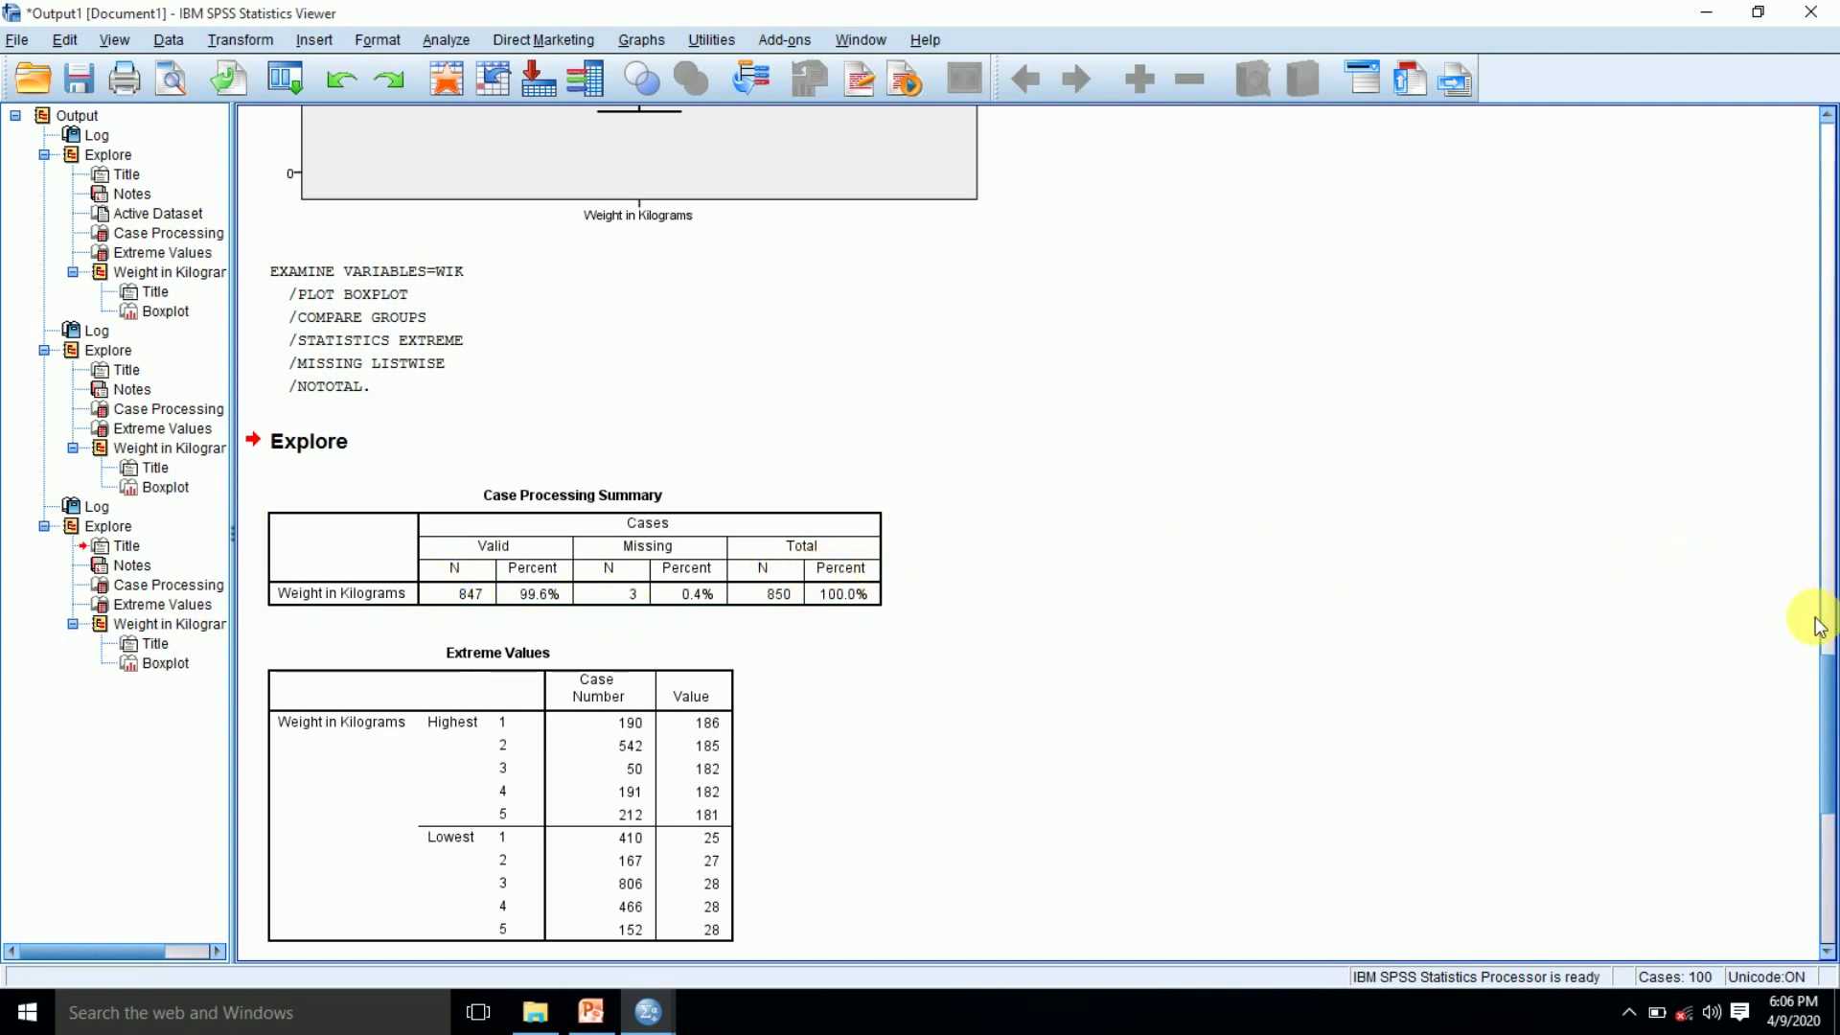
{"action": "left_click_drag", "start_coordinate": [1829, 680], "coordinate": [1827, 810]}
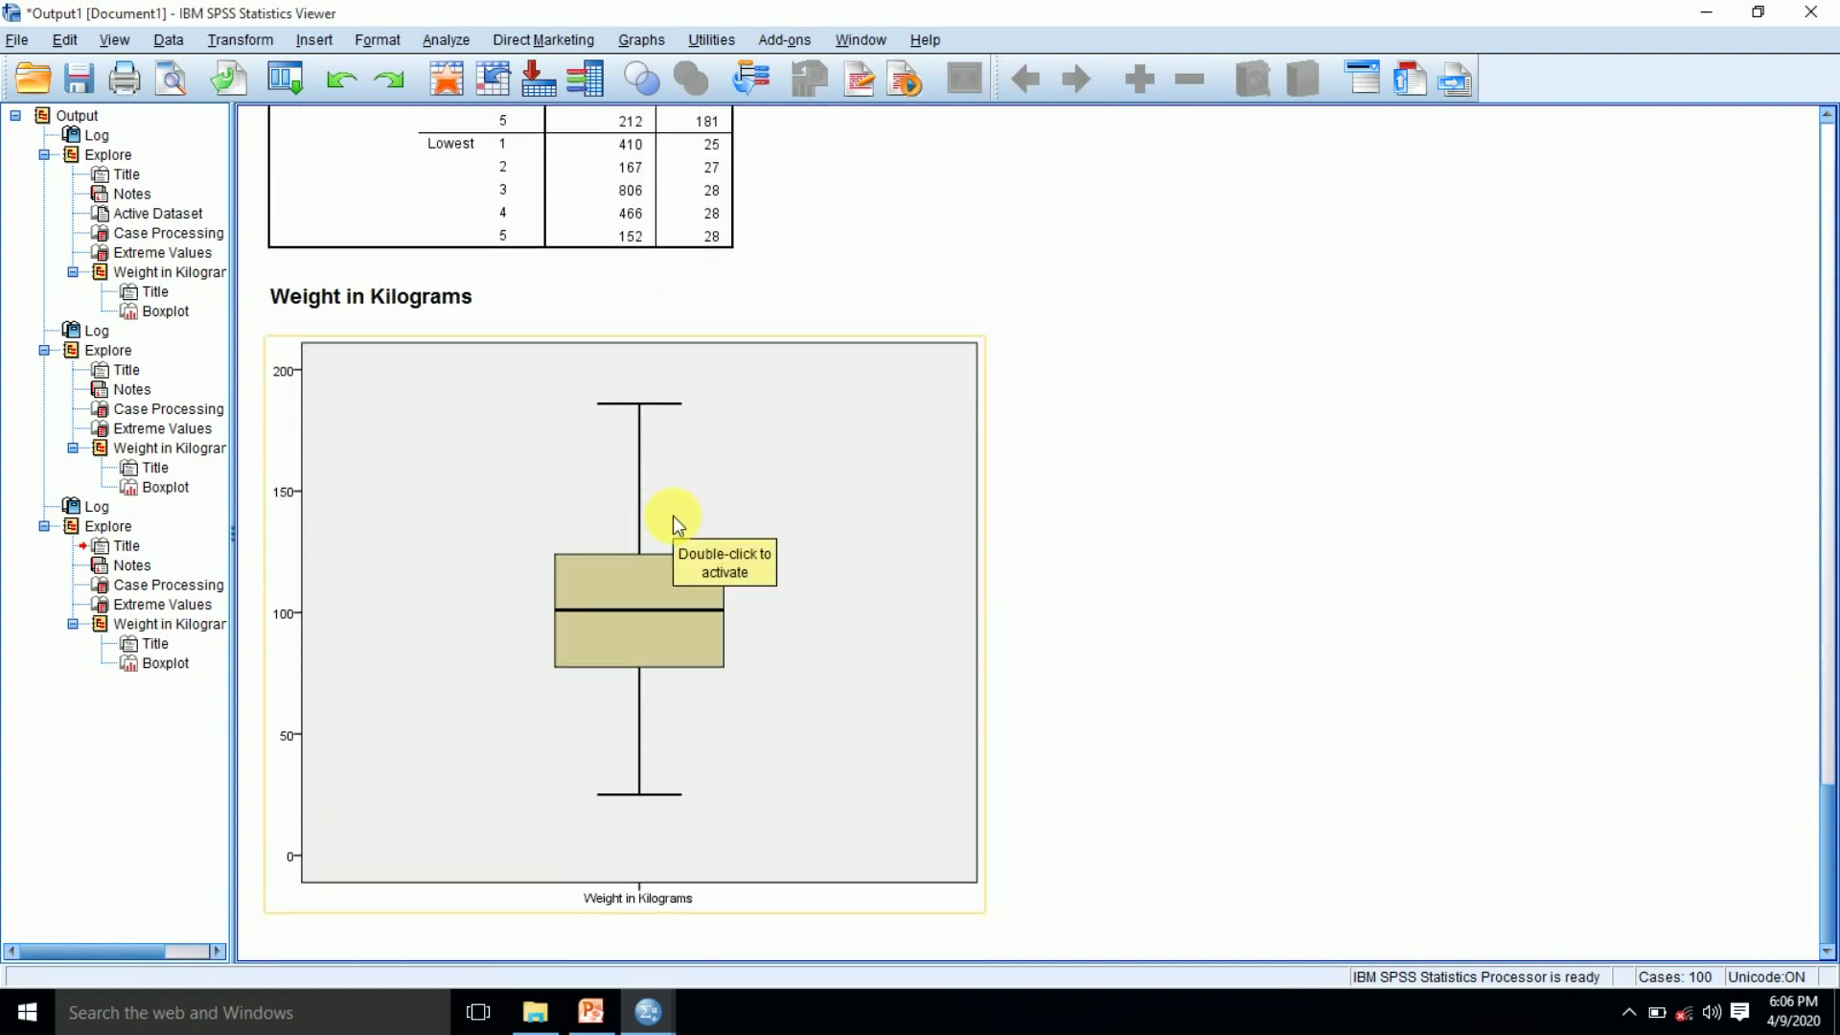
{"action": "left_click", "coordinate": [591, 1012]}
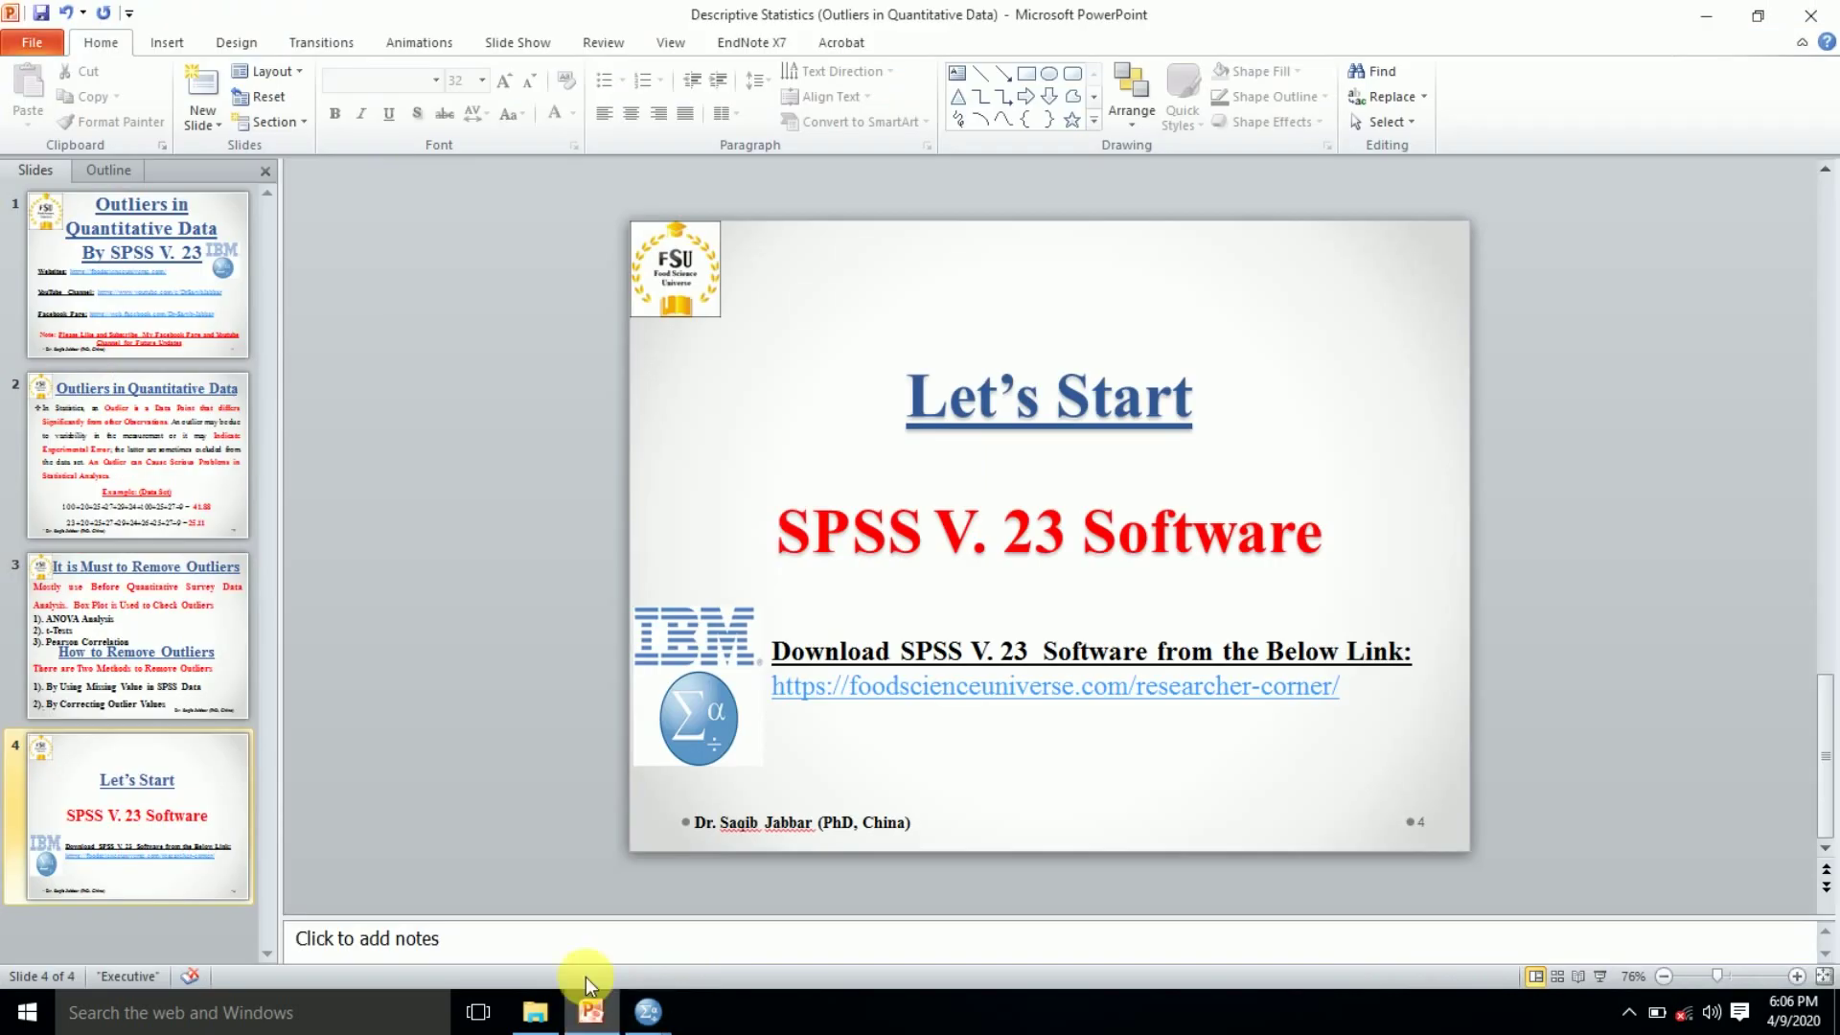